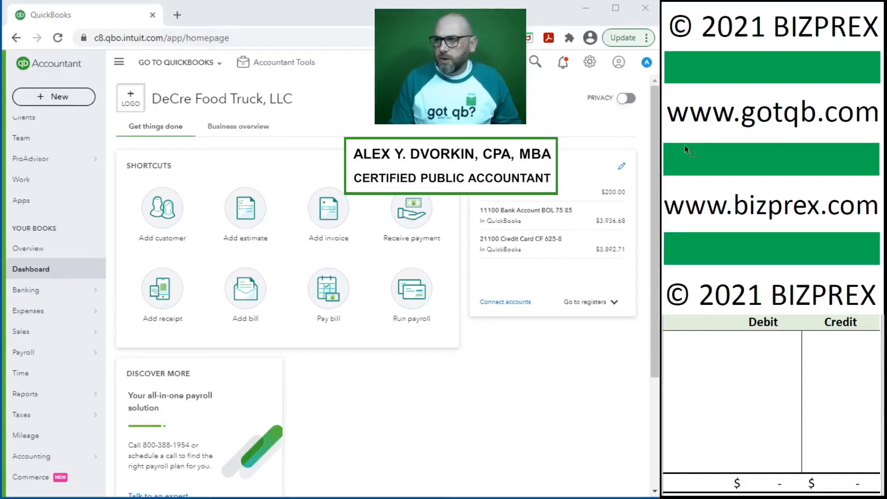
Bring up the Food Traders, Inc. invoice and start a new expense with Food Traders, Inc as the payee.
{"action": "scroll", "coordinate": [753, 159], "scroll_direction": "down", "scroll_amount": 10}
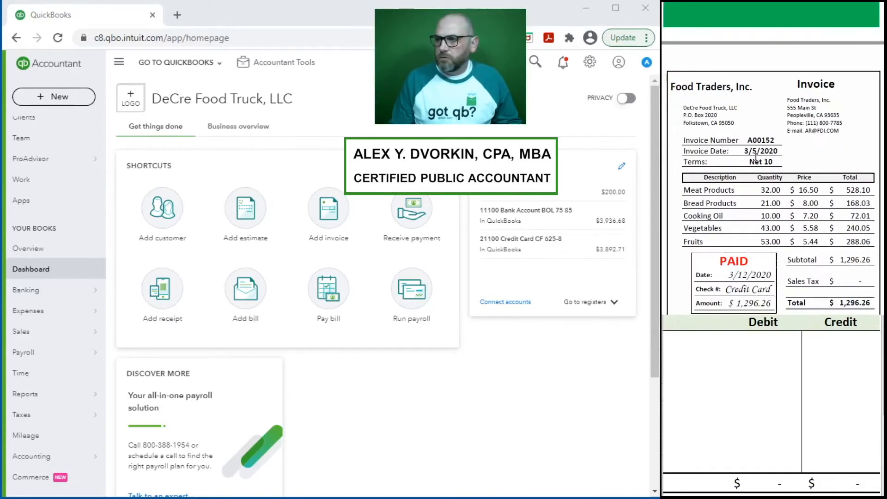
{"action": "scroll", "coordinate": [755, 157], "scroll_direction": "down", "scroll_amount": 2}
{"action": "scroll", "coordinate": [756, 157], "scroll_direction": "up", "scroll_amount": 1}
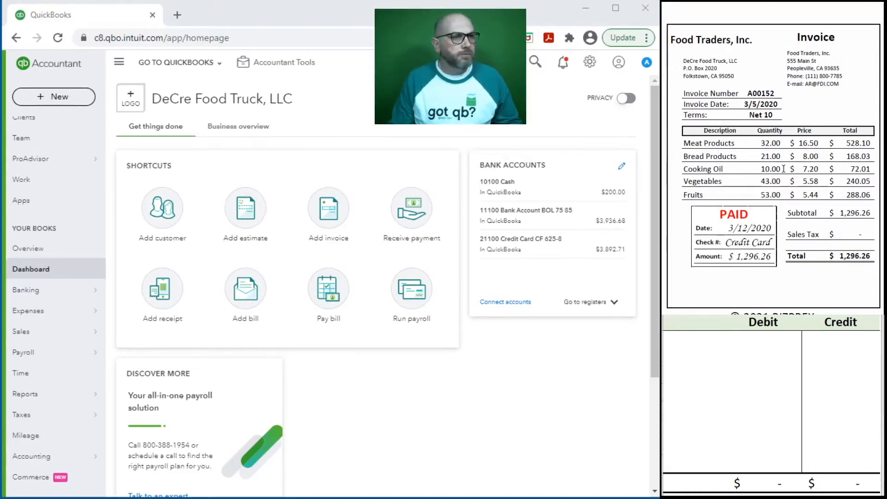
{"action": "scroll", "coordinate": [766, 157], "scroll_direction": "down", "scroll_amount": 1}
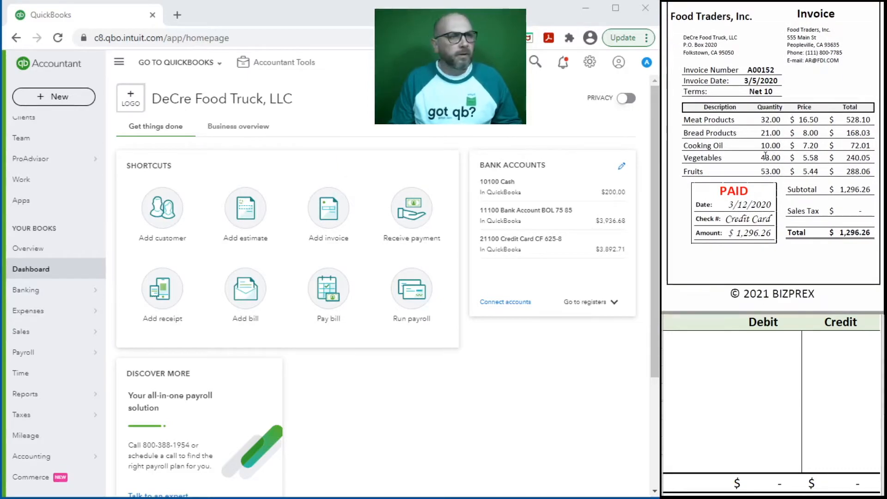
{"action": "left_click", "coordinate": [44, 102]}
{"action": "left_click", "coordinate": [170, 163]}
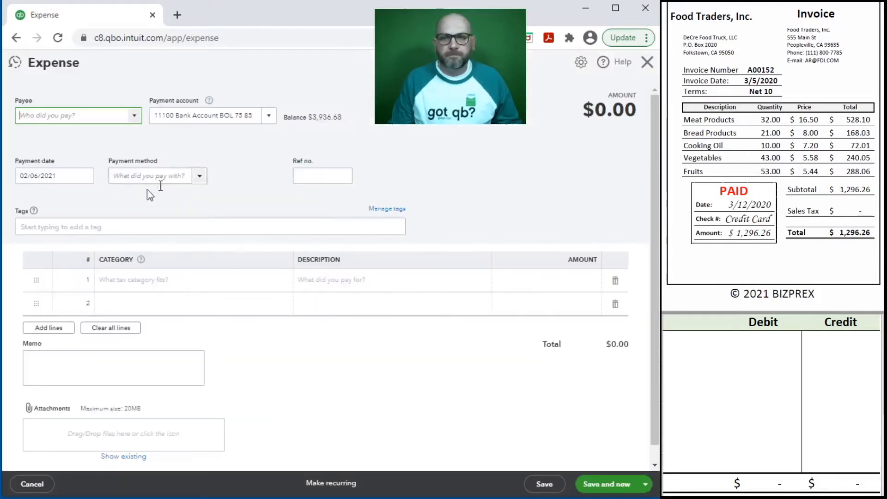
{"action": "left_click", "coordinate": [80, 122]}
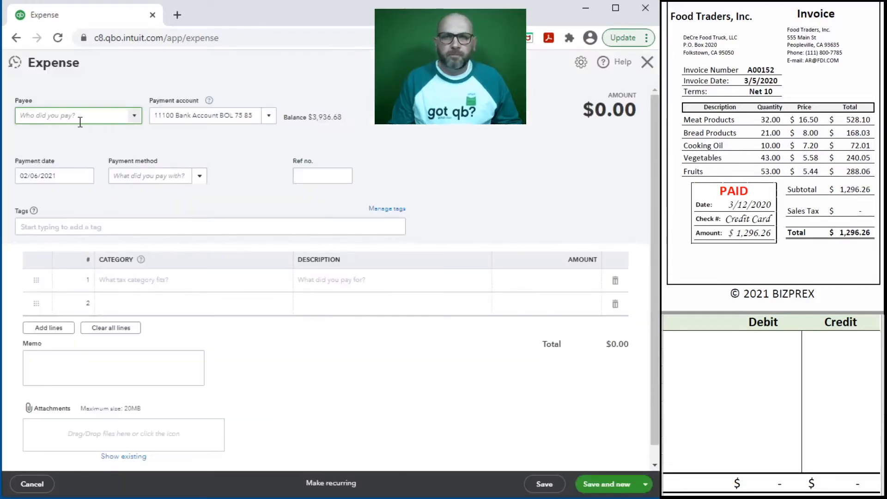
{"action": "type", "text": "Food Traders, Inc"}
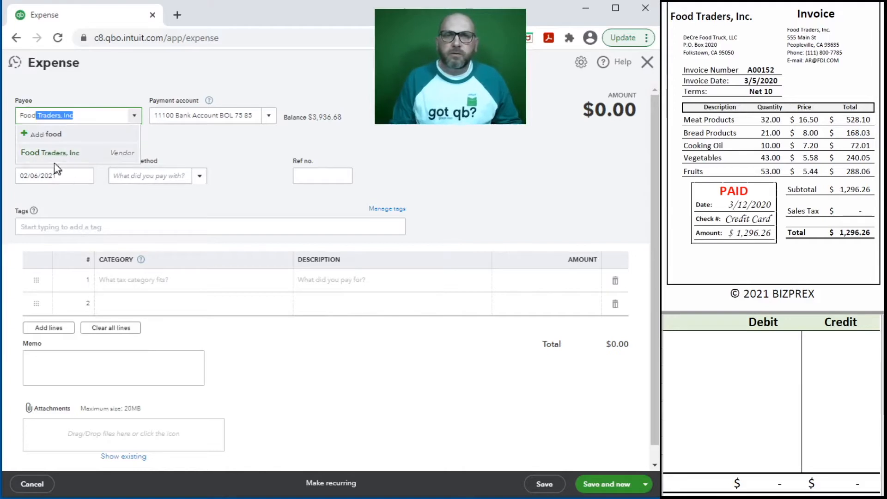
{"action": "left_click", "coordinate": [54, 160]}
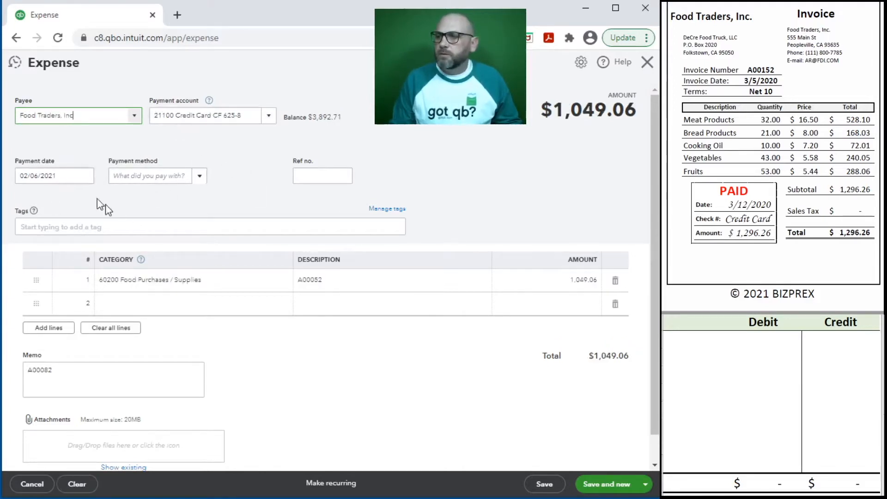
Set the expense's payment date to 03/12/2020 and its payment method to Credit Card.
{"action": "left_click", "coordinate": [76, 175]}
{"action": "type", "text": "3/1"}
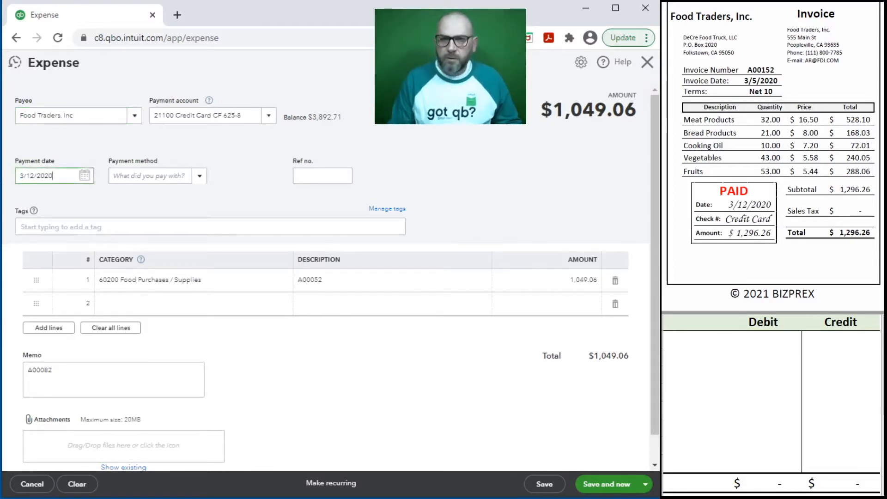
{"action": "key", "text": "Tab"}
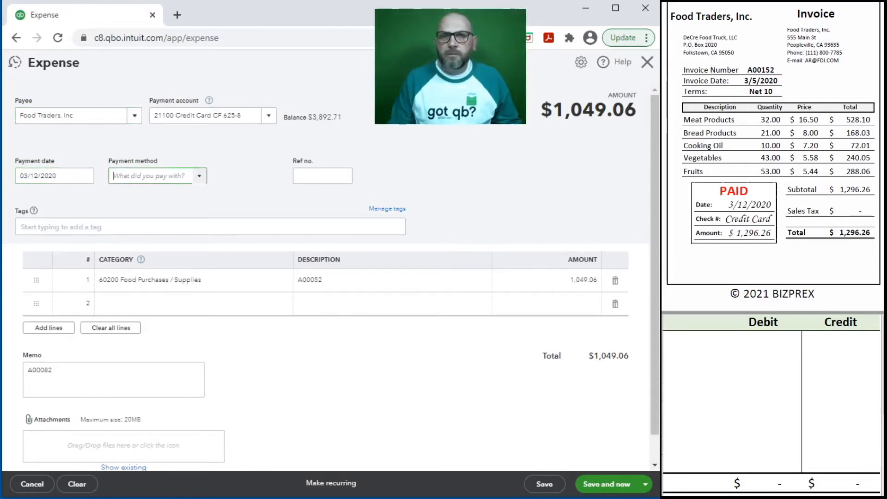
{"action": "type", "text": "c"}
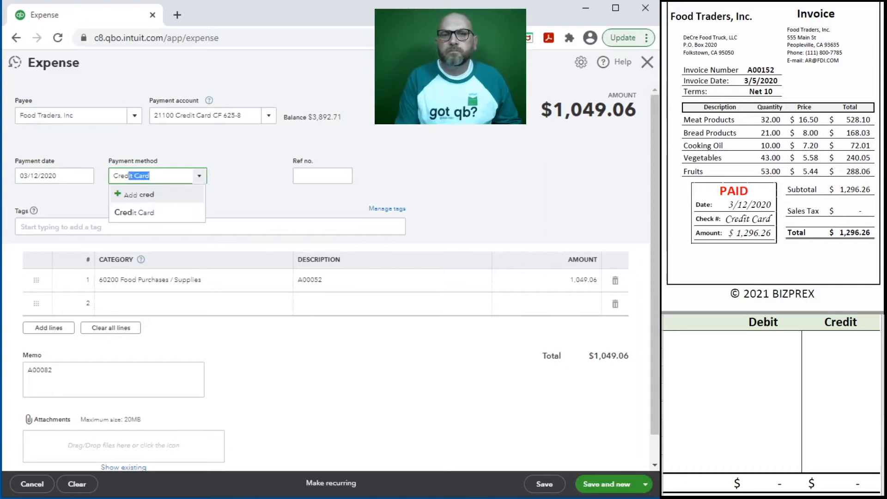
{"action": "left_click", "coordinate": [152, 212]}
Enter A00152 as the reference number and copy it into the description of the first expense line.
{"action": "left_click", "coordinate": [330, 176]}
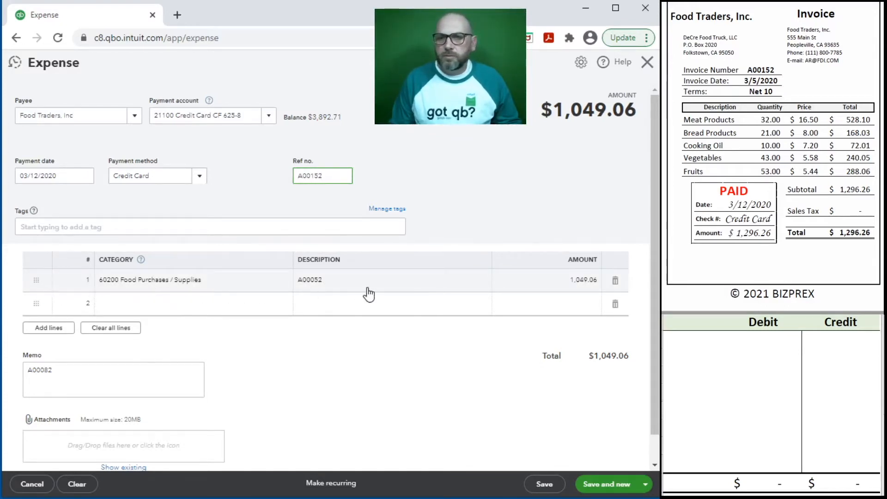
{"action": "left_click_drag", "start_coordinate": [329, 176], "coordinate": [270, 175]}
{"action": "key", "text": "ctrl+c"}
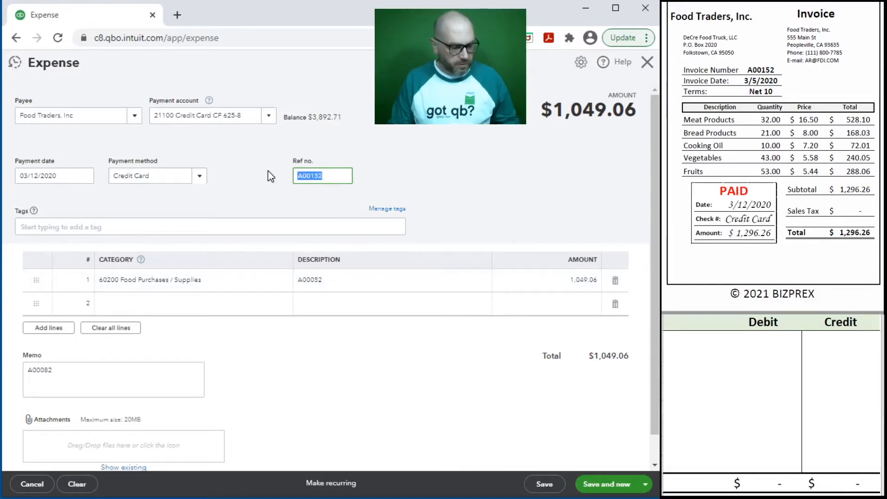
{"action": "left_click", "coordinate": [344, 283]}
{"action": "key", "text": "ctrl+v"}
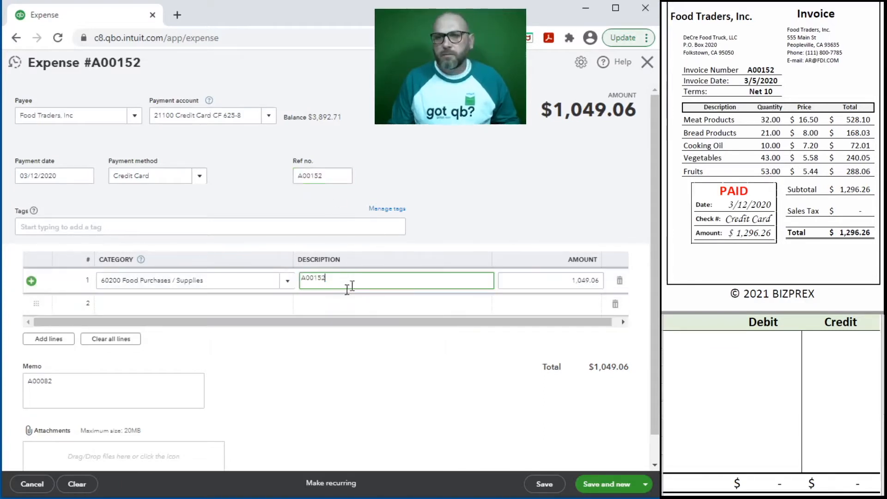
Replace the memo with A00152 and set the first line's amount to 1296.26.
{"action": "left_click", "coordinate": [126, 389]}
{"action": "left_click_drag", "start_coordinate": [125, 389], "coordinate": [7, 373]}
{"action": "key", "text": "ctrl+v"}
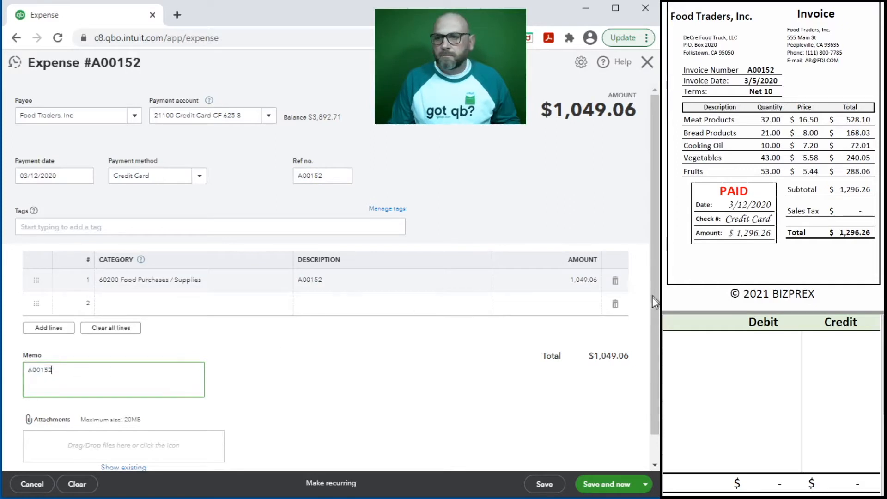
{"action": "left_click", "coordinate": [557, 283]}
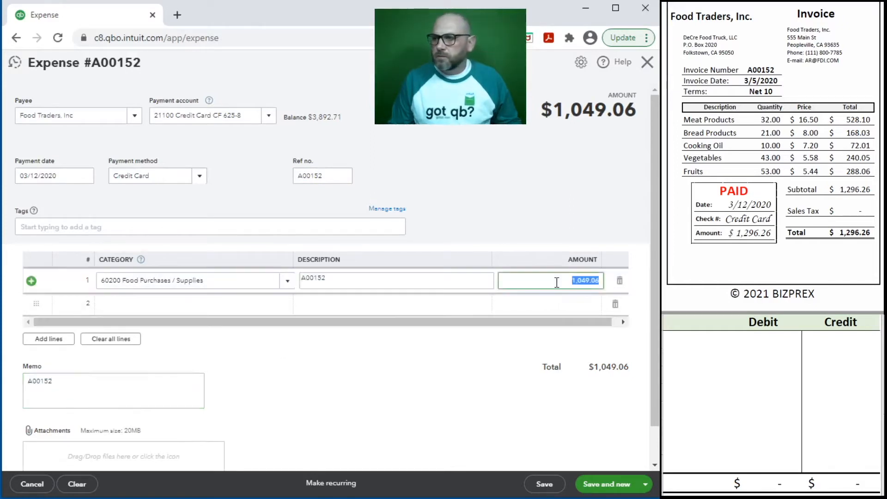
{"action": "type", "text": "1296"}
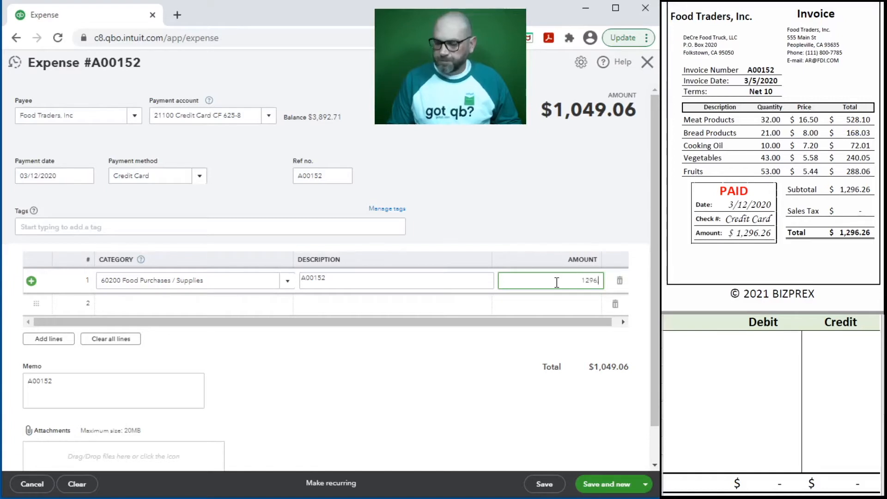
Switch to the debit and credit worksheet and record a 1296.26 debit to 60200 in the first row.
{"action": "left_click", "coordinate": [717, 377]}
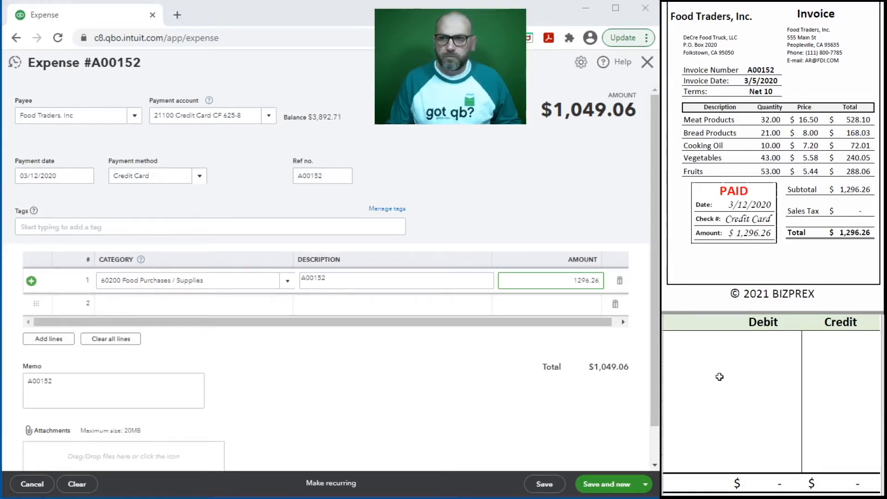
{"action": "left_click", "coordinate": [708, 343]}
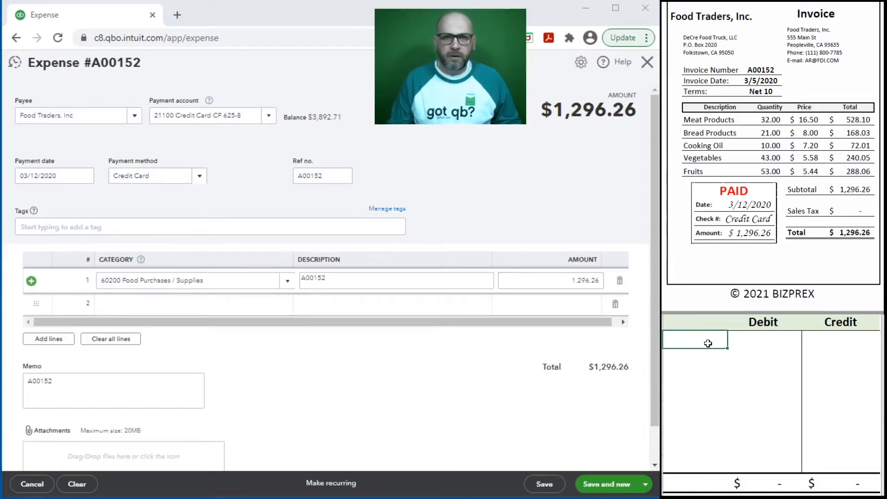
{"action": "type", "text": "60"}
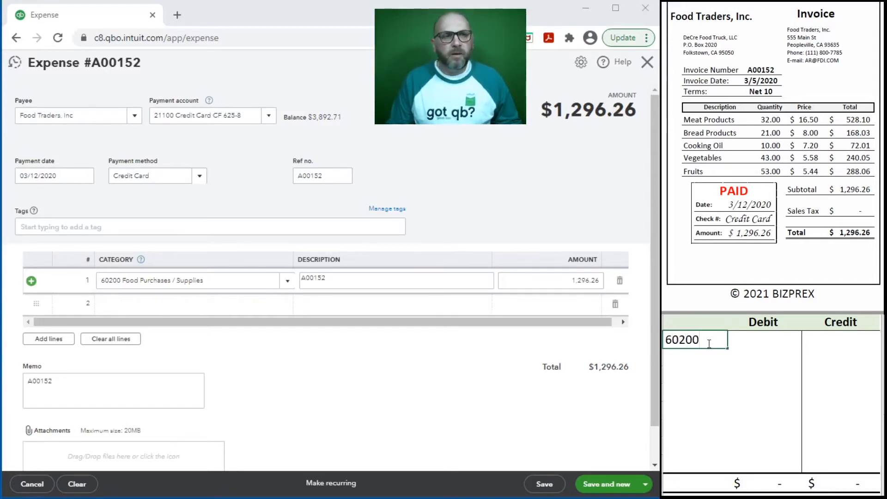
{"action": "type", "text": "200"}
{"action": "key", "text": "Tab"}
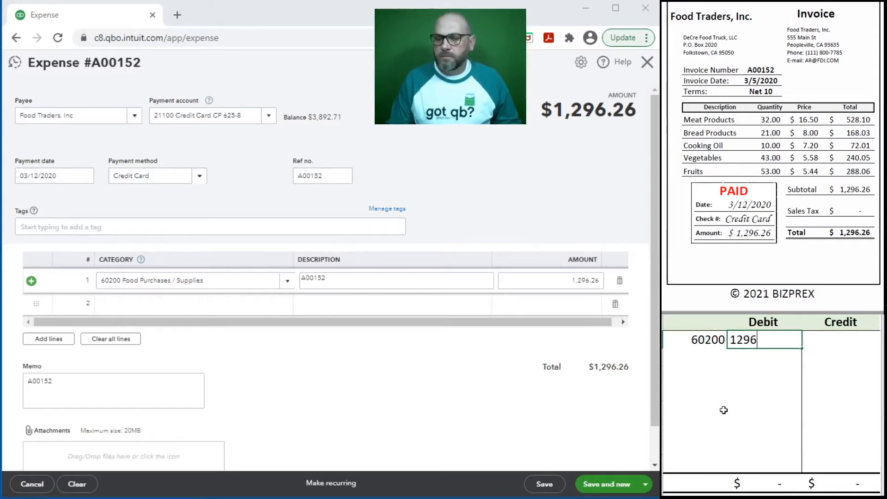
{"action": "key", "text": "Return"}
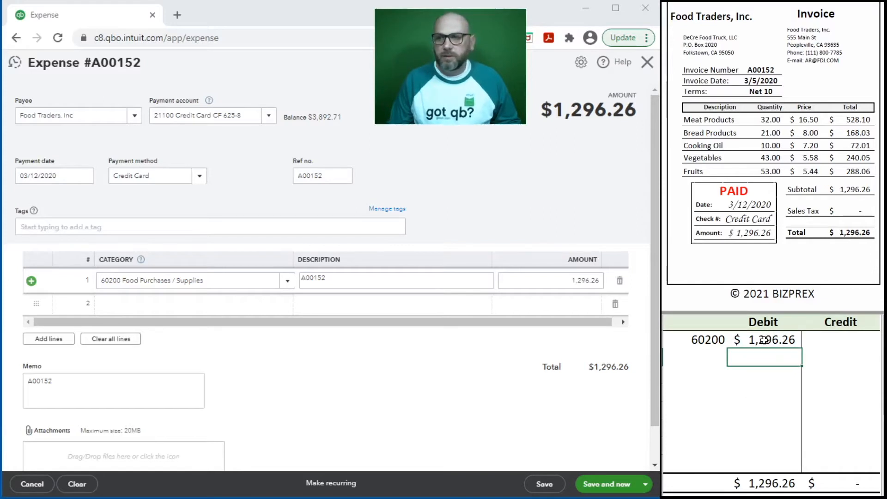
Record a 1296.26 credit to 21100 in the second row of the debit and credit worksheet.
{"action": "left_click", "coordinate": [708, 351]}
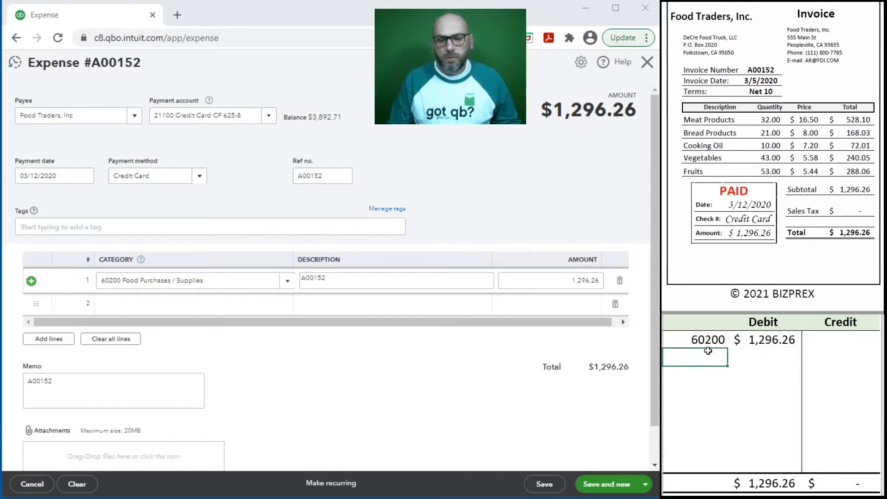
{"action": "type", "text": "21100"}
{"action": "key", "text": "ctrl+Return"}
{"action": "key", "text": "Tab"}
{"action": "key", "text": "Tab"}
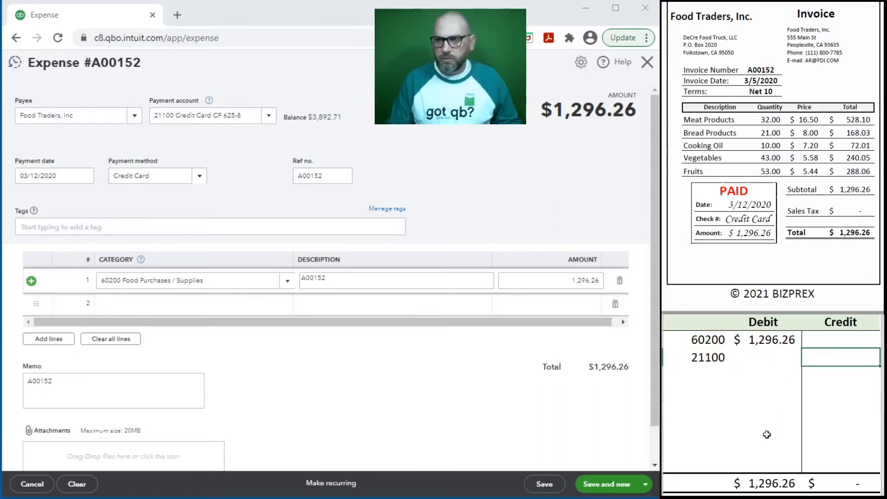
{"action": "type", "text": "1296.26"}
{"action": "key", "text": "Return"}
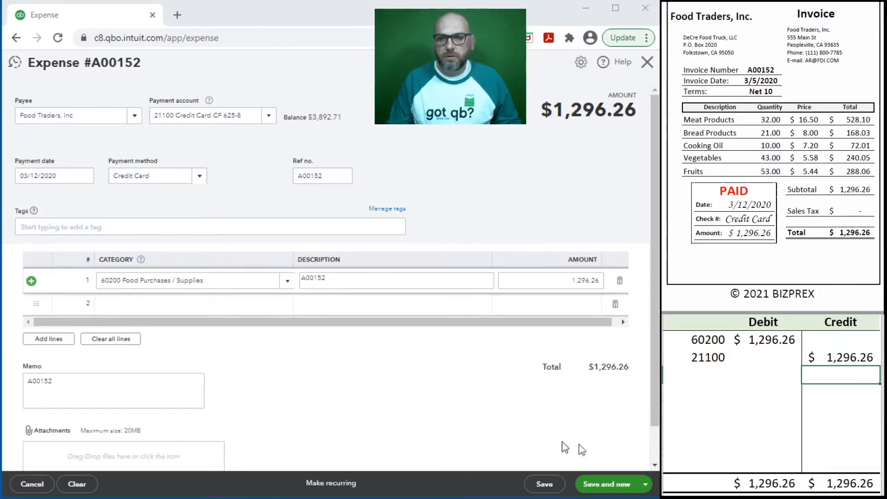
Save the expense with a new blank one opened, and clear both entries from the debit and credit worksheet.
{"action": "left_click", "coordinate": [608, 489]}
{"action": "left_click_drag", "start_coordinate": [804, 361], "coordinate": [694, 346]}
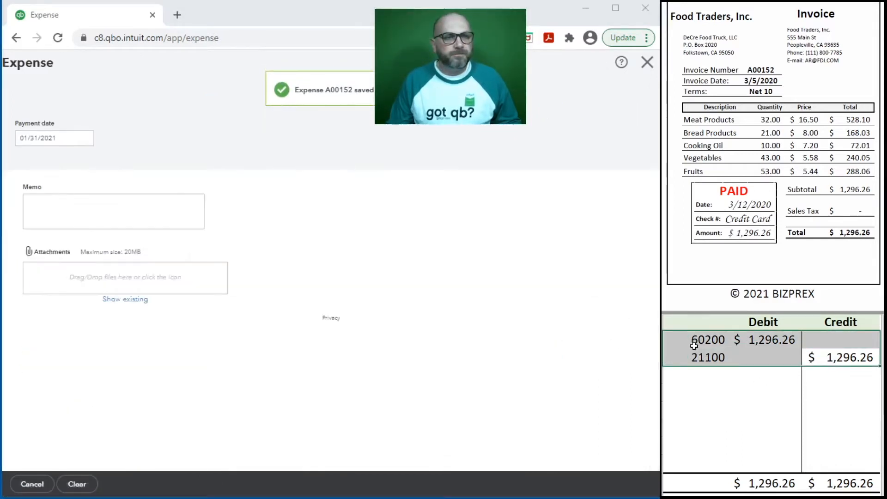
{"action": "key", "text": "Delete"}
{"action": "left_click", "coordinate": [762, 406]}
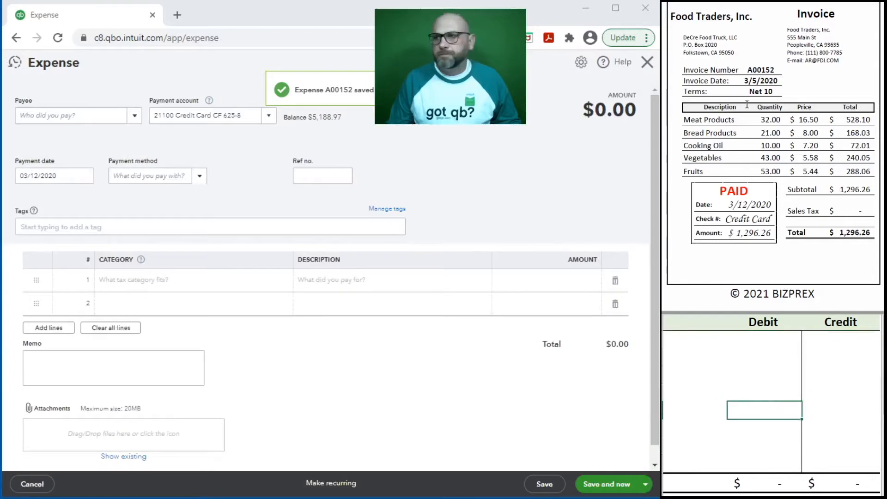
Bring up the To Go Packs, LLC invoice and choose To Go Packs, LLC as the new expense's payee.
{"action": "scroll", "coordinate": [742, 115], "scroll_direction": "down", "scroll_amount": 8}
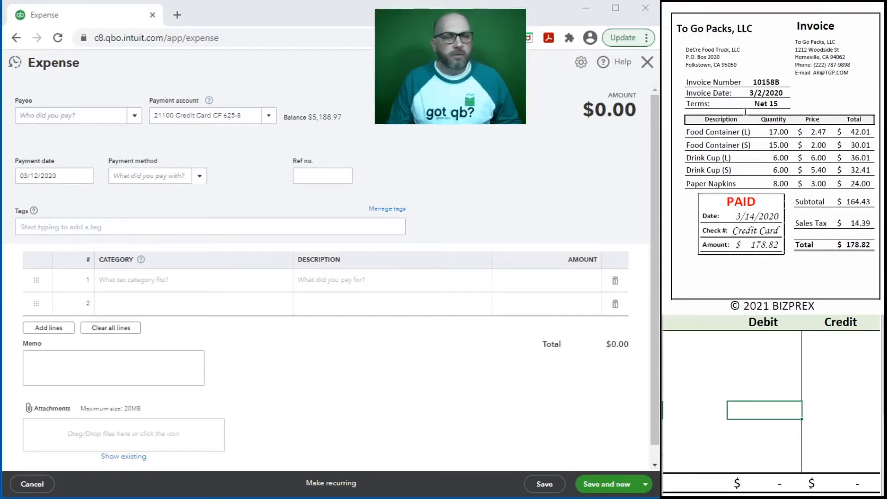
{"action": "left_click", "coordinate": [71, 118]}
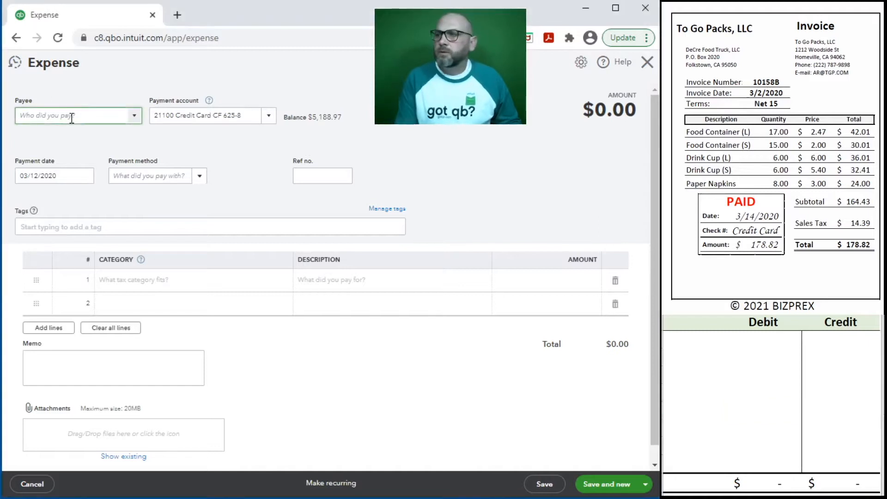
{"action": "type", "text": "to go"}
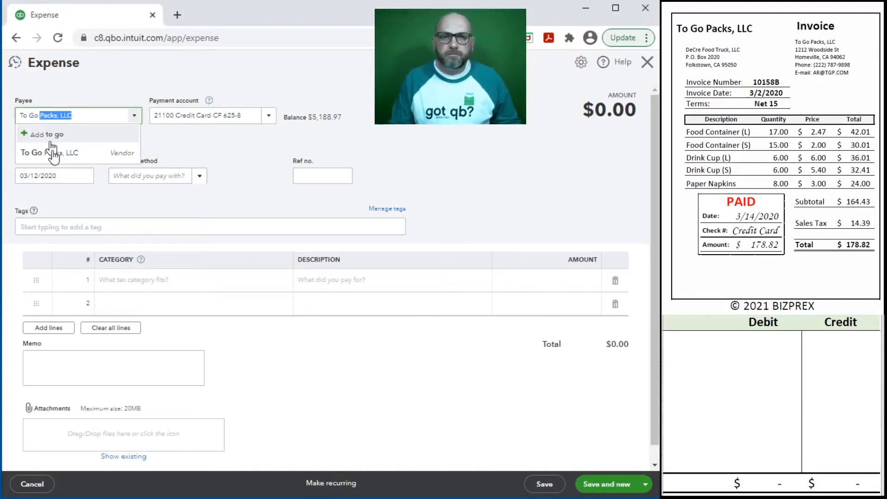
{"action": "left_click", "coordinate": [69, 153]}
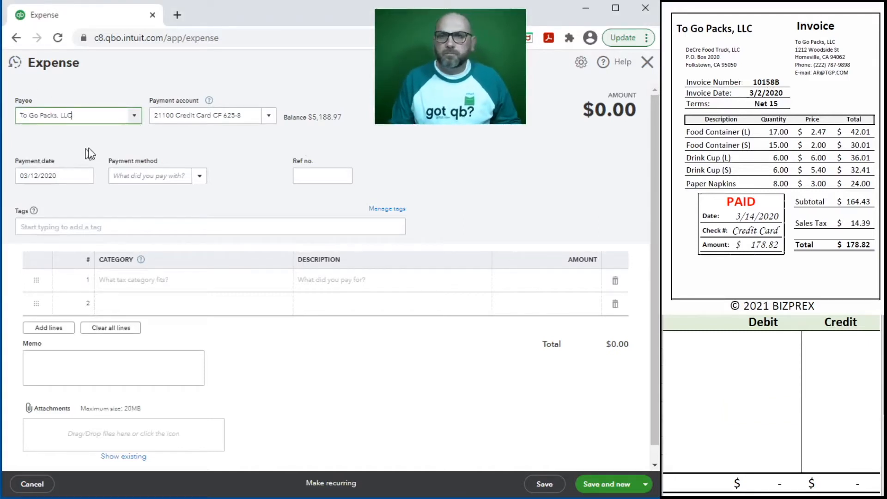
Set the To Go Packs expense's payment date to 03/14/2020 and its payment method to Credit Card.
{"action": "left_click", "coordinate": [41, 176]}
{"action": "type", "text": "3/14"}
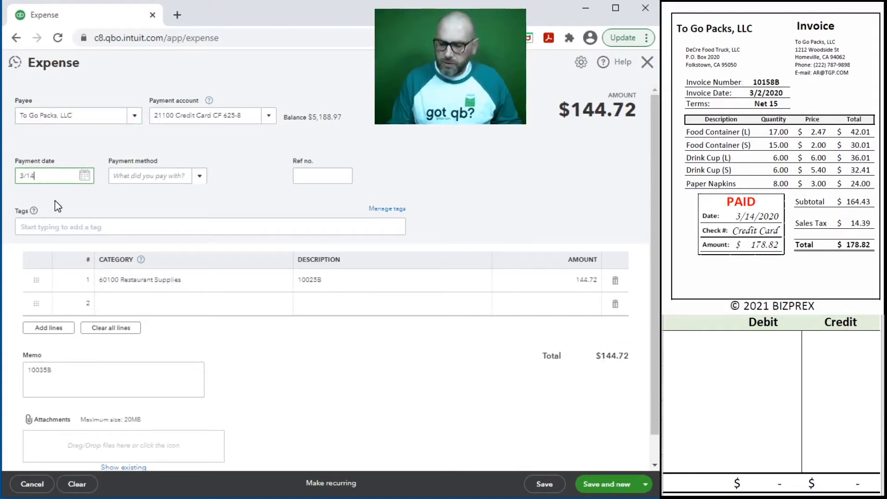
{"action": "type", "text": "/2020"}
{"action": "key", "text": "Tab"}
{"action": "type", "text": "cr"}
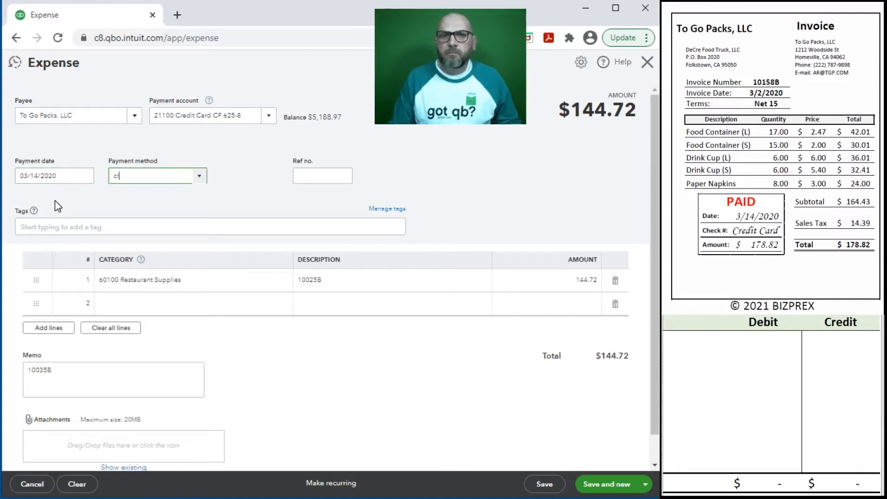
{"action": "type", "text": "edit Card"}
{"action": "left_click", "coordinate": [138, 211]}
Enter 10158B as the reference number and copy it into the description of the Restaurant Supplies line.
{"action": "left_click", "coordinate": [323, 176]}
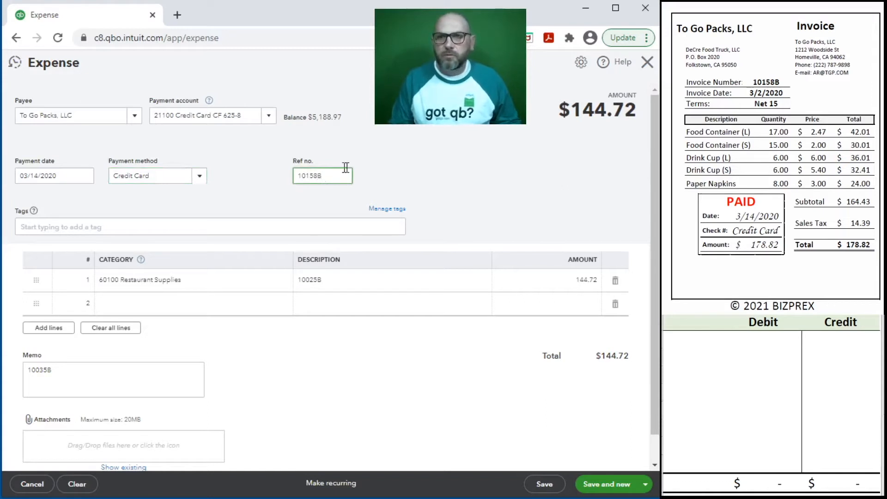
{"action": "left_click_drag", "start_coordinate": [341, 183], "coordinate": [266, 180]}
{"action": "key", "text": "ctrl+c"}
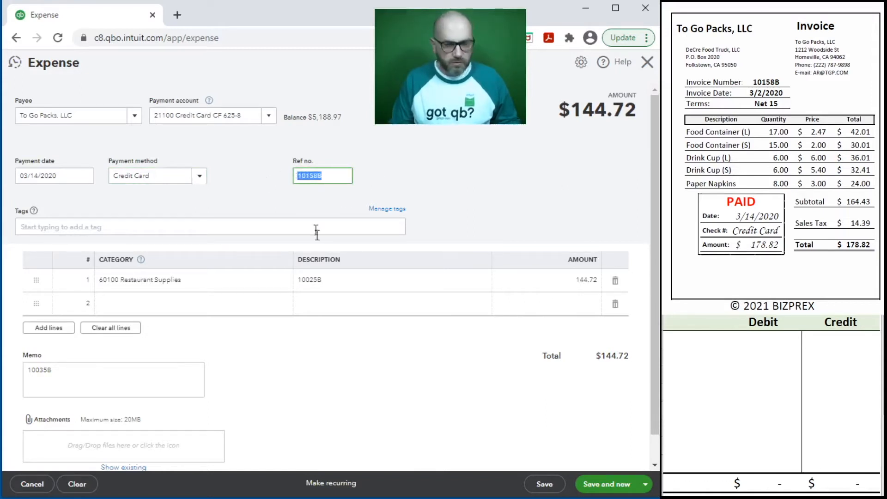
{"action": "left_click", "coordinate": [355, 280]}
{"action": "key", "text": "ctrl+v"}
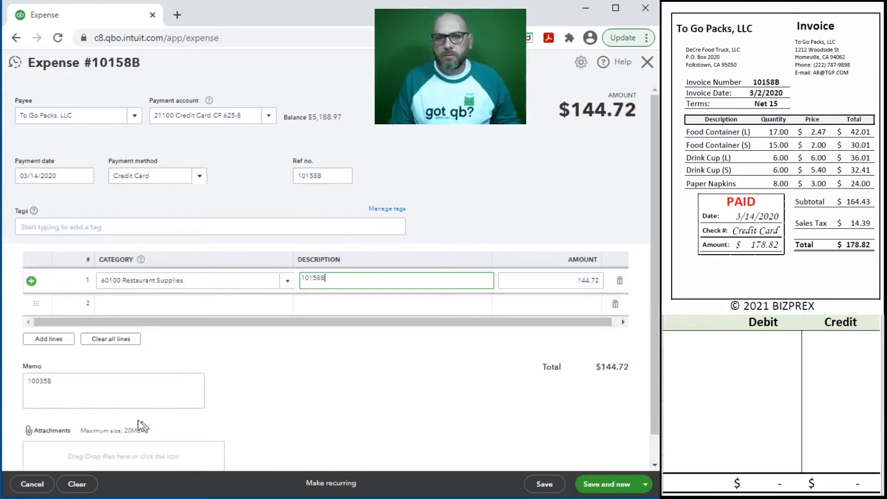
Replace the expense's memo with 10158B and set the Restaurant Supplies line amount to 178.82.
{"action": "left_click_drag", "start_coordinate": [135, 391], "coordinate": [23, 377]}
{"action": "key", "text": "ctrl+v"}
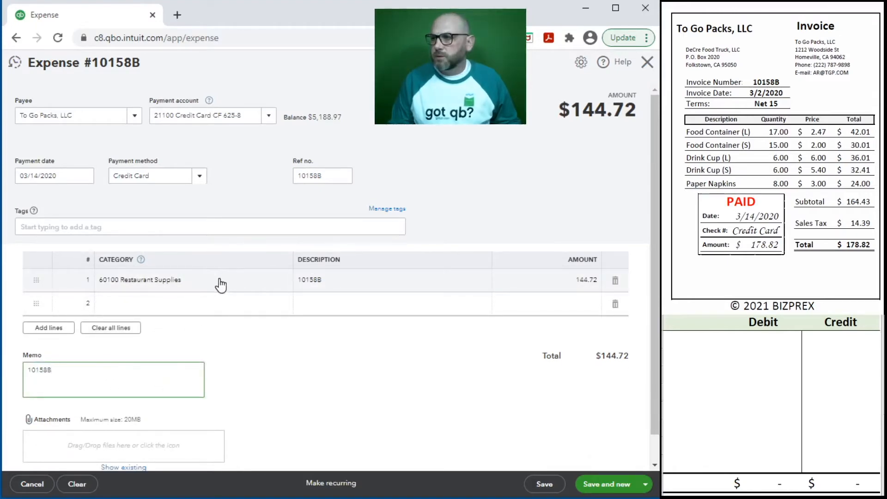
{"action": "left_click", "coordinate": [542, 280]}
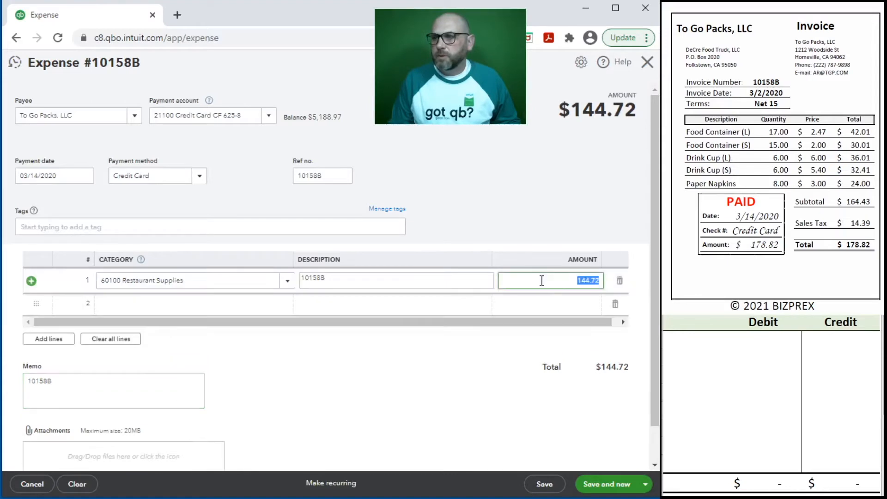
{"action": "type", "text": "178"}
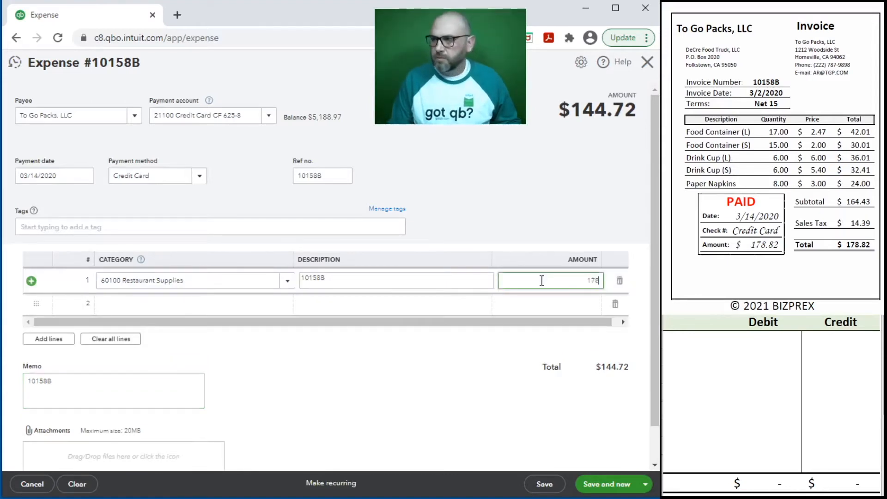
{"action": "type", "text": ".82"}
{"action": "left_click", "coordinate": [453, 202]}
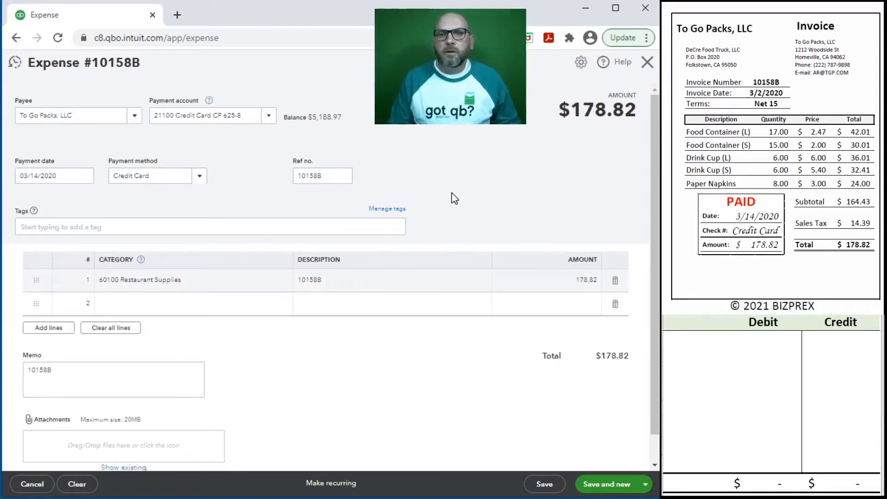
Enter account 60100 with a debit of 178.82 on the first row of the debit and credit worksheet.
{"action": "left_click", "coordinate": [690, 345]}
{"action": "type", "text": "601"}
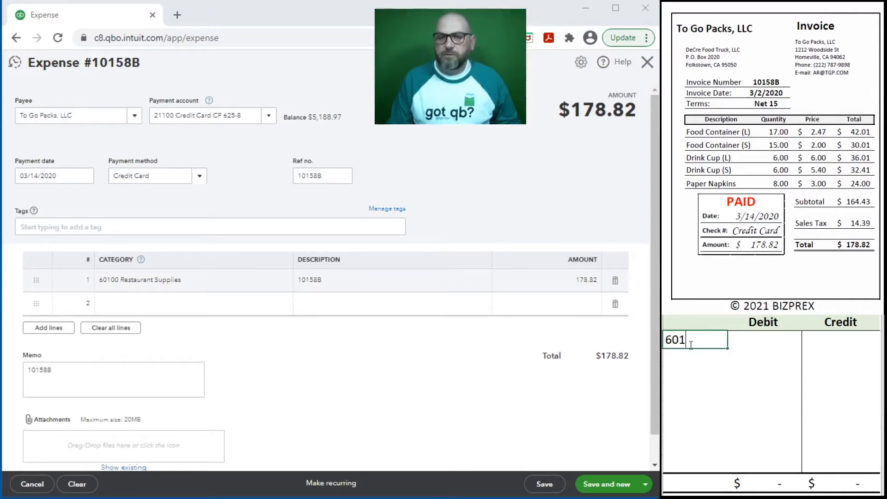
{"action": "type", "text": "00"}
{"action": "key", "text": "Tab"}
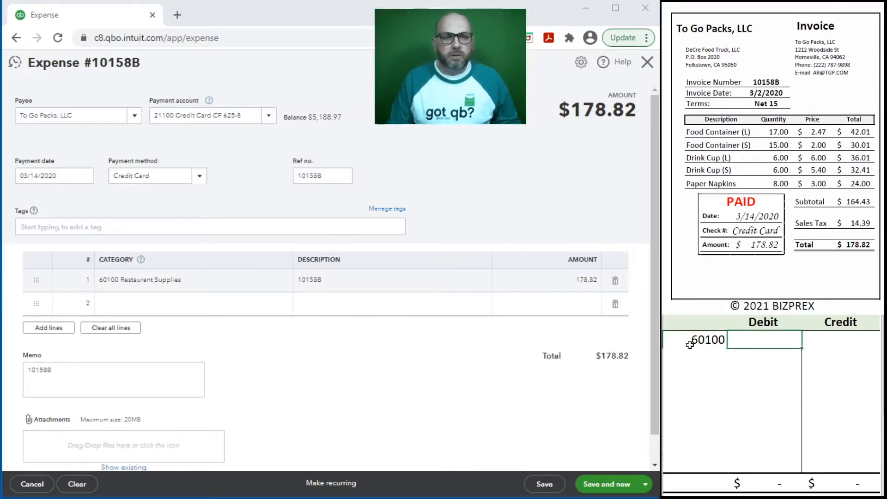
{"action": "type", "text": "178.82"}
{"action": "key", "text": "Return"}
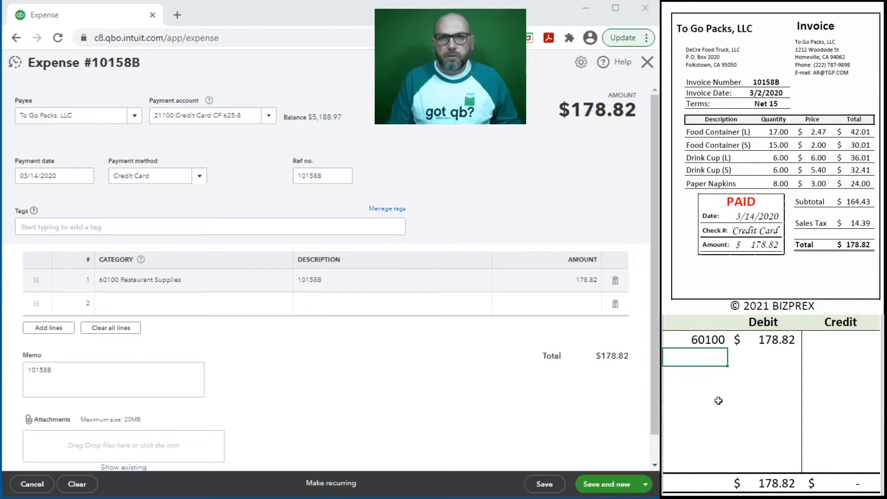
Enter account 21100 with a credit of 178.82 on the second row of the worksheet.
{"action": "type", "text": "21100"}
{"action": "key", "text": "ctrl+Return"}
{"action": "key", "text": "Right"}
{"action": "key", "text": "Right"}
{"action": "type", "text": "178"}
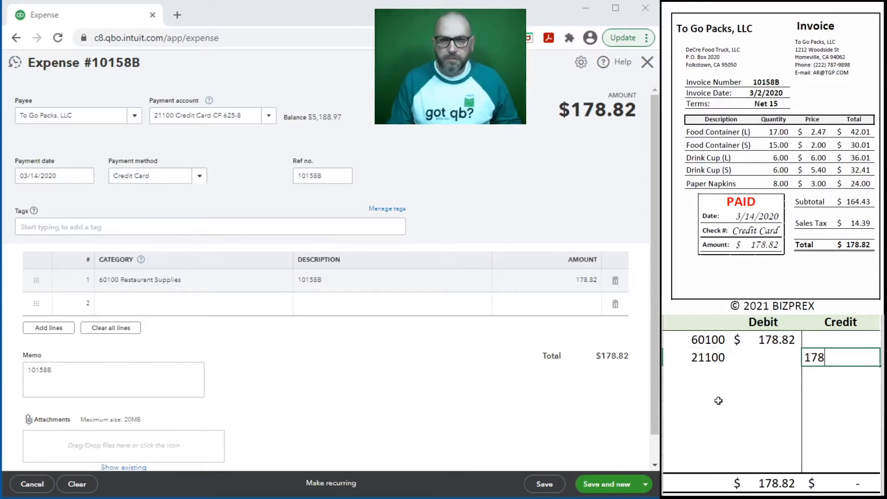
{"action": "type", "text": ".82"}
{"action": "key", "text": "Return"}
{"action": "key", "text": "Left"}
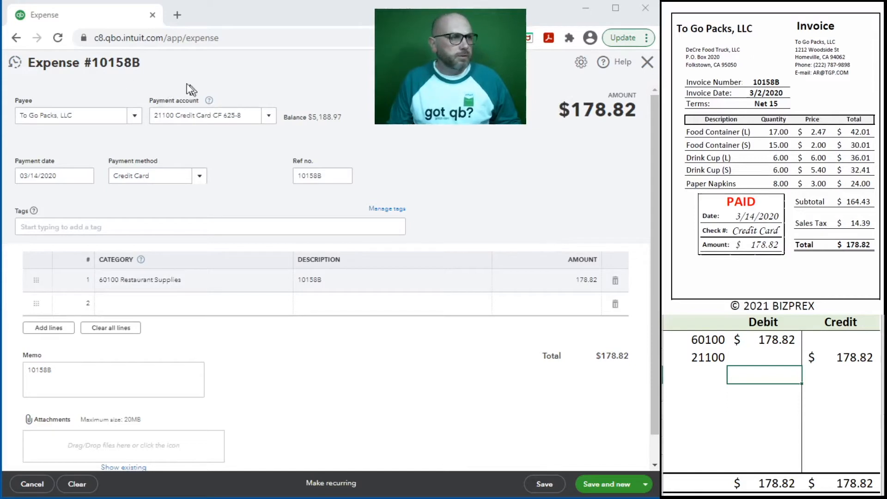
Save the To Go Packs expense with a new blank one opened, and clear both worksheet entries.
{"action": "left_click", "coordinate": [600, 491]}
{"action": "left_click_drag", "start_coordinate": [848, 359], "coordinate": [722, 339]}
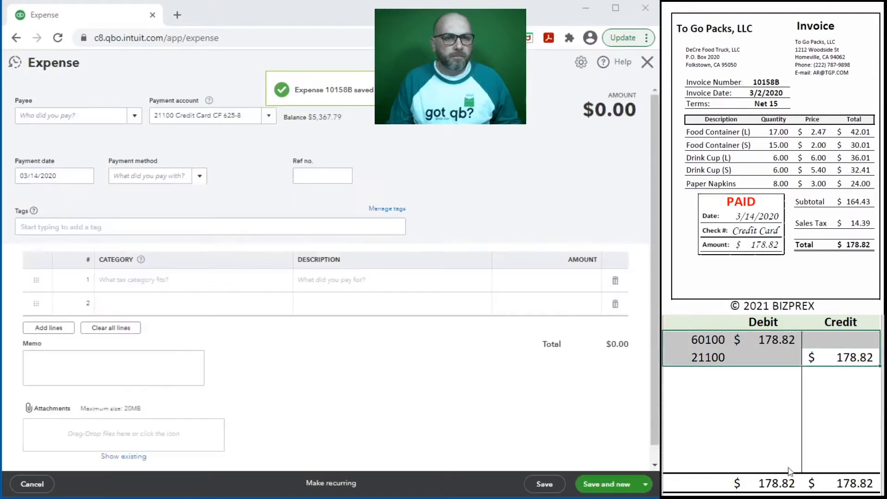
{"action": "key", "text": "Delete"}
Bring up the Clean Depot, Inc. invoice and replace the blank expense with a new check payable to Clean Depot, Inc.
{"action": "scroll", "coordinate": [826, 190], "scroll_direction": "down", "scroll_amount": 5}
{"action": "scroll", "coordinate": [826, 190], "scroll_direction": "down", "scroll_amount": 5}
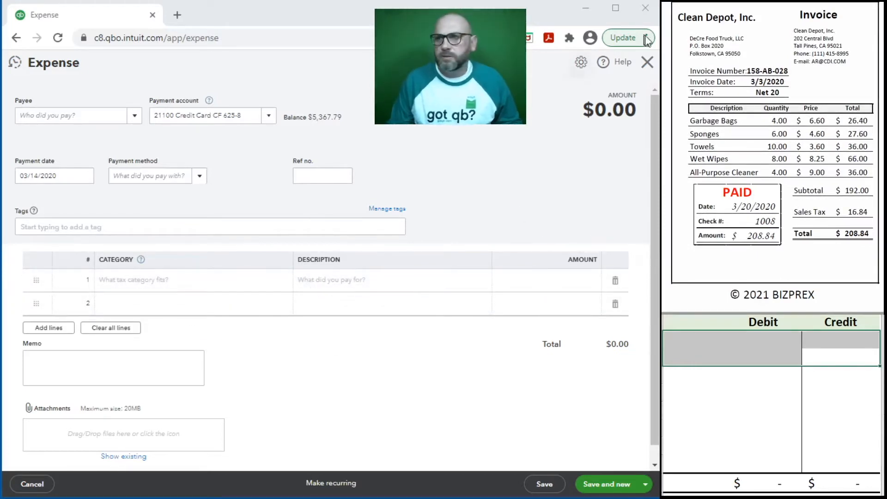
{"action": "left_click", "coordinate": [648, 62]}
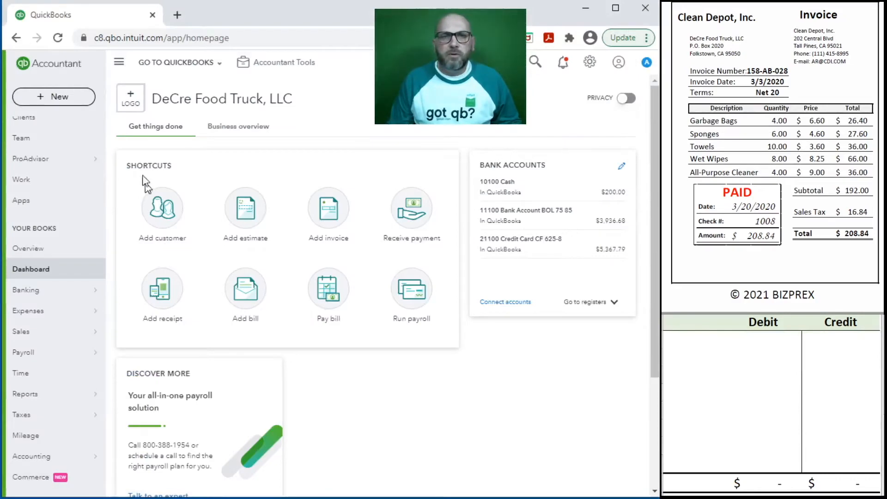
{"action": "left_click", "coordinate": [61, 95]}
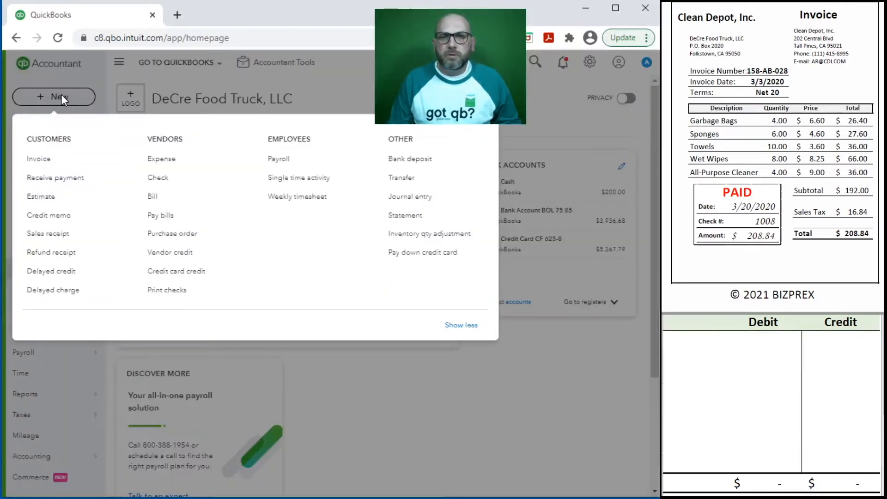
{"action": "left_click", "coordinate": [169, 186]}
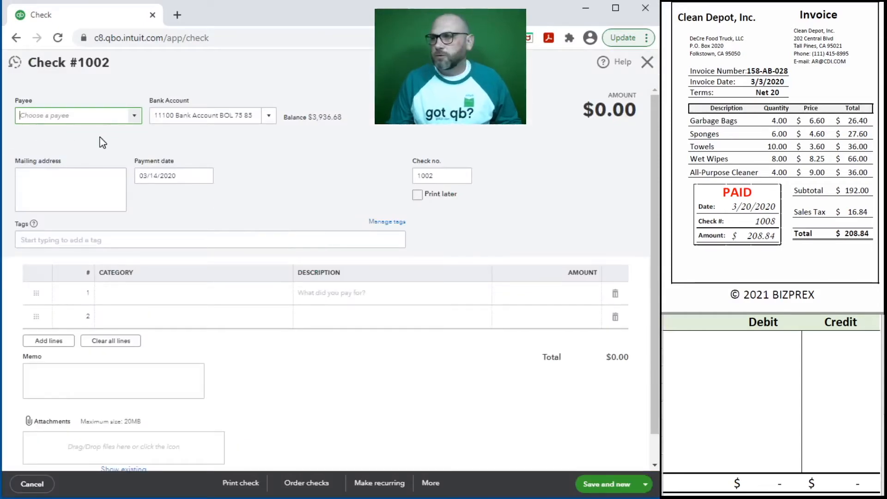
{"action": "type", "text": "Clean Depot, Inc"}
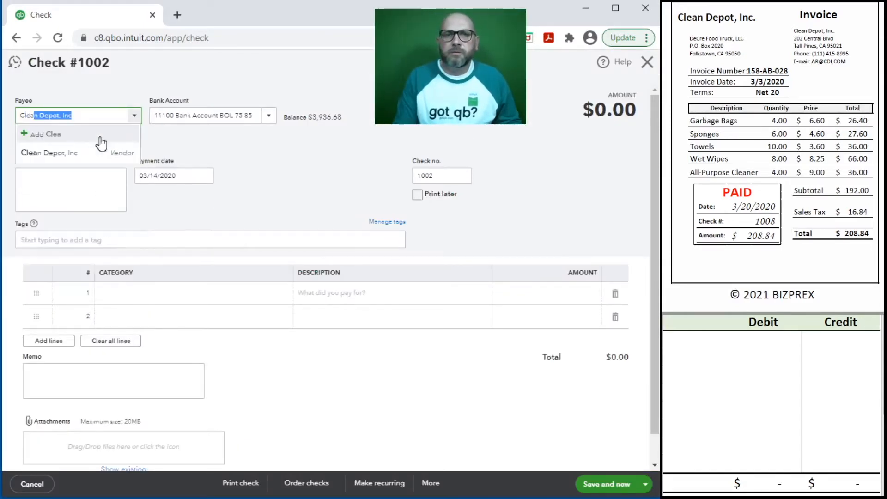
{"action": "left_click", "coordinate": [79, 152]}
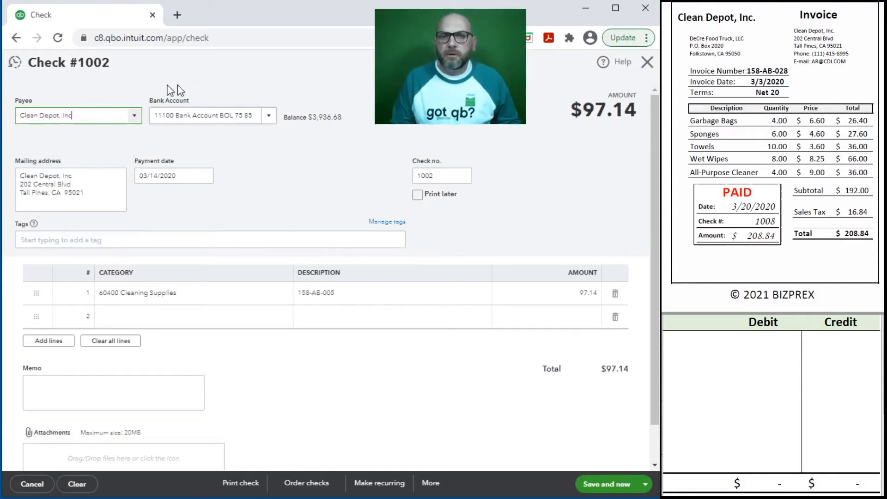
Set the Clean Depot check's payment date to 03/20/2020 and its check number to 1008.
{"action": "left_click", "coordinate": [188, 176]}
{"action": "type", "text": "3/202"}
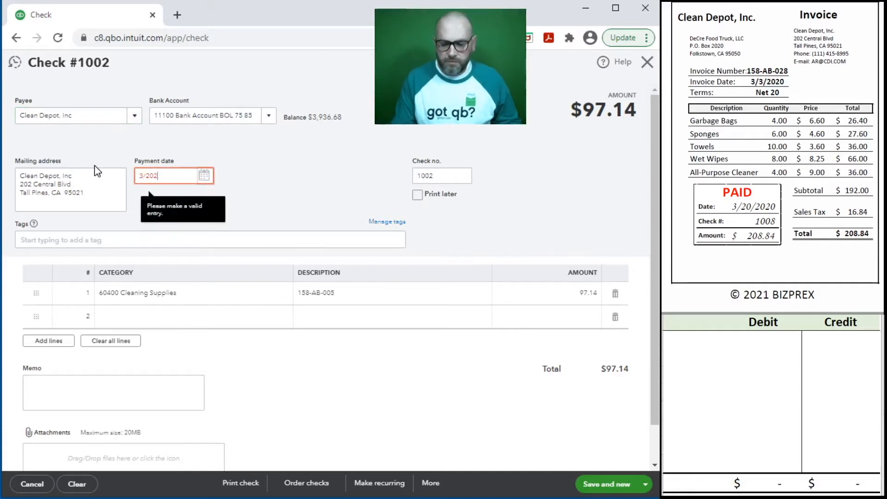
{"action": "key", "text": "BackSpace"}
{"action": "type", "text": "/"}
{"action": "key", "text": "Tab"}
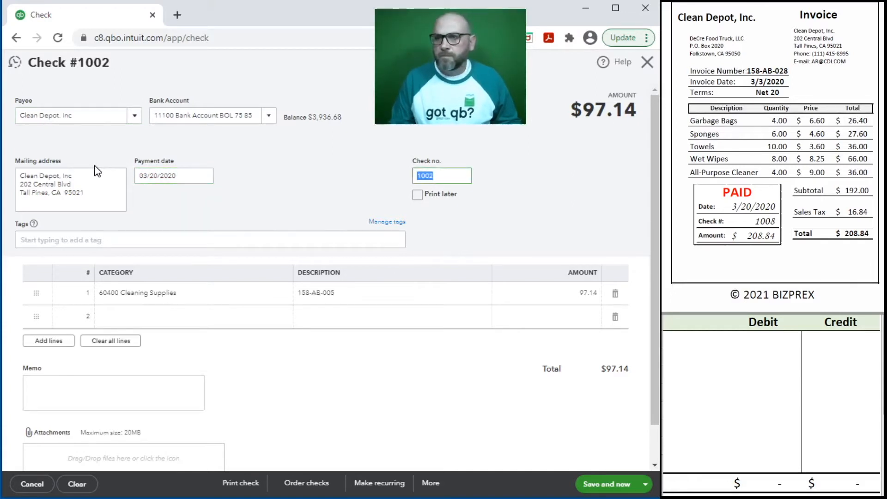
{"action": "type", "text": "1"}
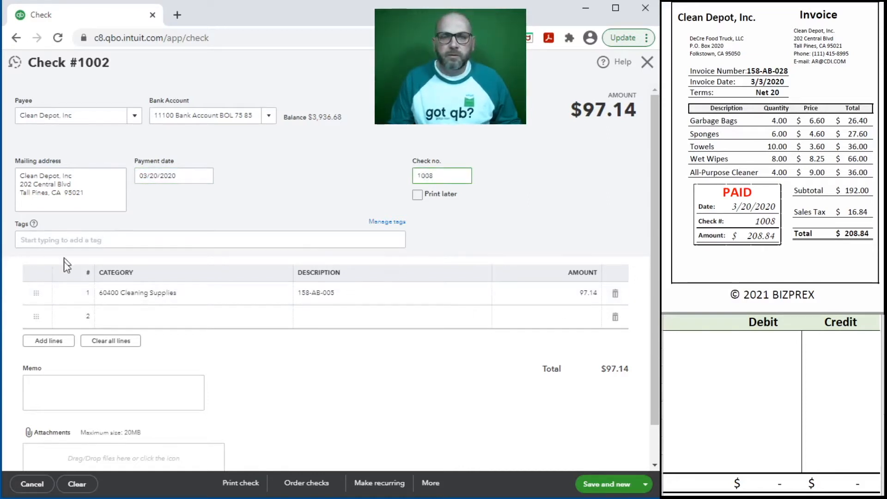
Give the Cleaning Supplies line the description 158-AB-028, also copied into the memo, and an amount of 208.84.
{"action": "left_click", "coordinate": [344, 295]}
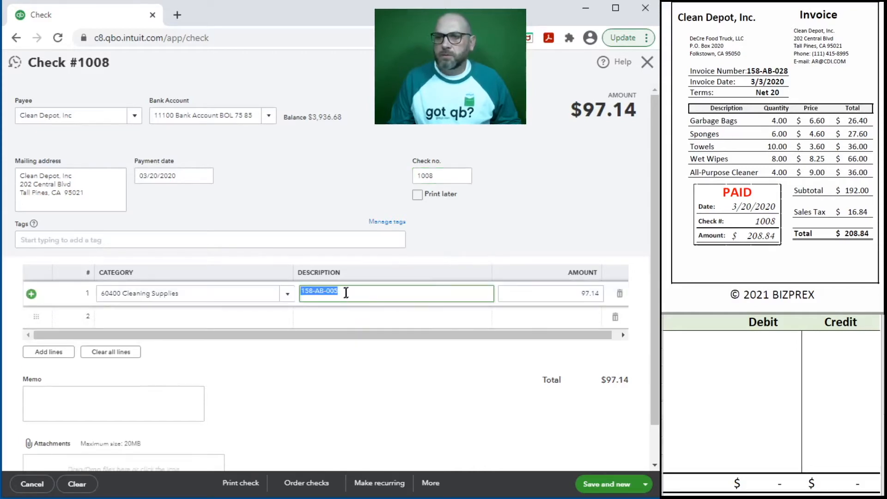
{"action": "left_click", "coordinate": [352, 293]}
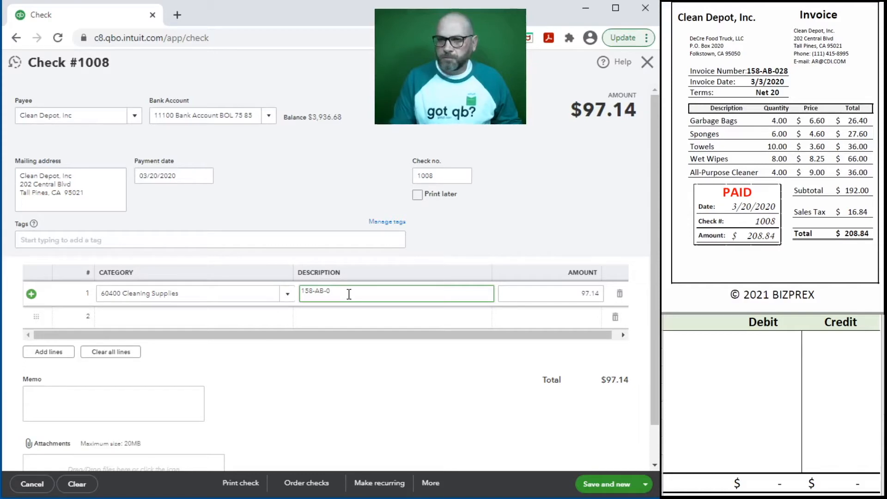
{"action": "key", "text": "ctrl+a"}
{"action": "key", "text": "ctrl+c"}
{"action": "left_click", "coordinate": [109, 393]}
{"action": "key", "text": "ctrl+v"}
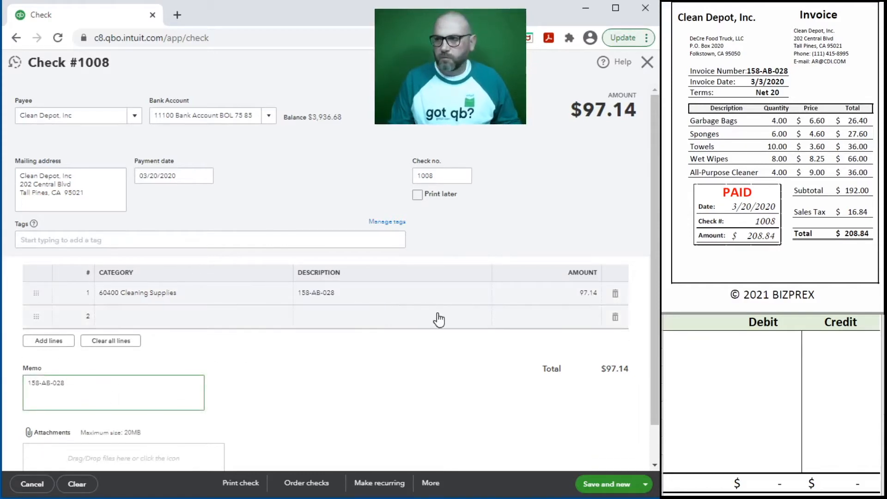
{"action": "left_click", "coordinate": [548, 298]}
{"action": "type", "text": "208.84"}
Enter account 60400 with a debit of 208.84 on the first row of the worksheet.
{"action": "left_click", "coordinate": [712, 349]}
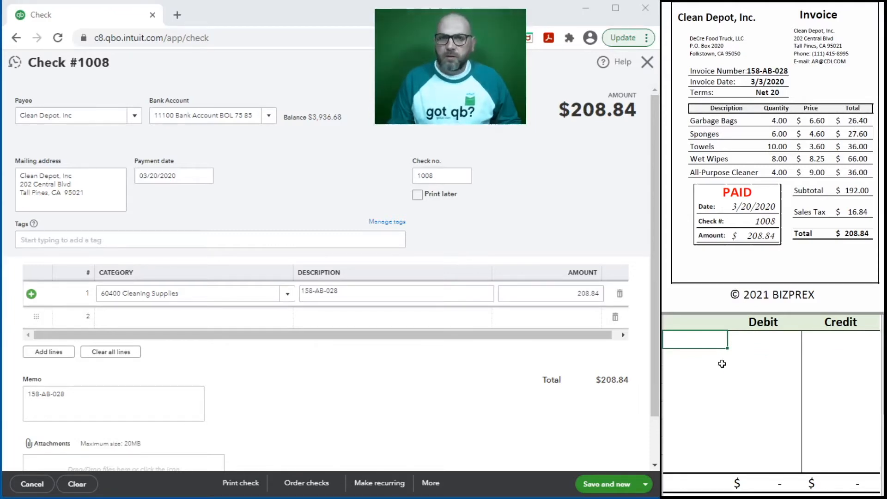
{"action": "type", "text": "60400"}
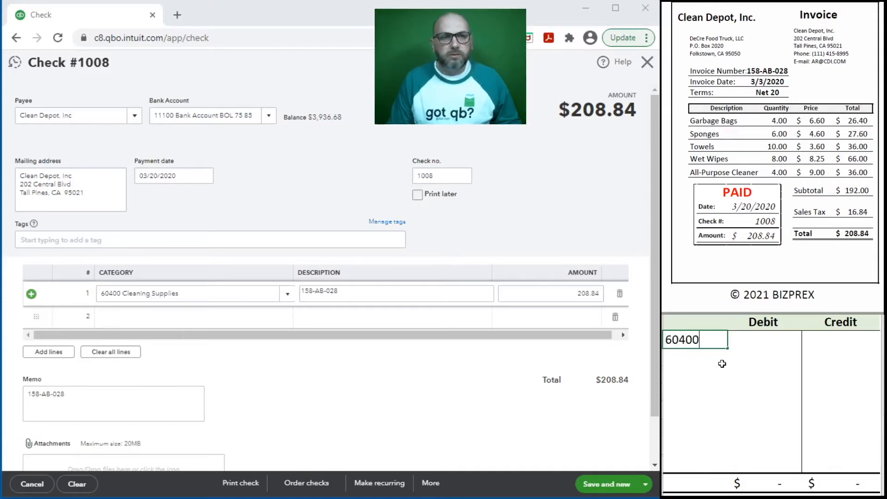
{"action": "key", "text": "Tab"}
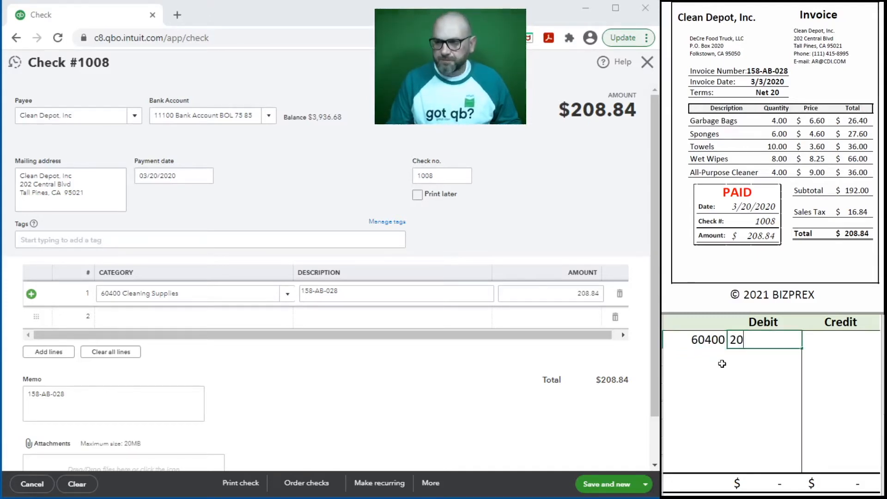
{"action": "type", "text": "208.84"}
{"action": "key", "text": "Return"}
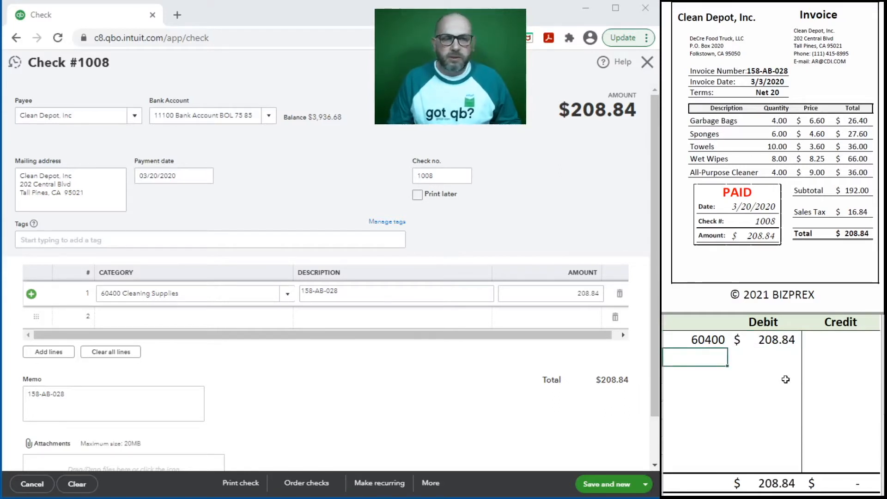
Enter account 11100 with a credit of 208.84 on the second row of the worksheet.
{"action": "type", "text": "11100"}
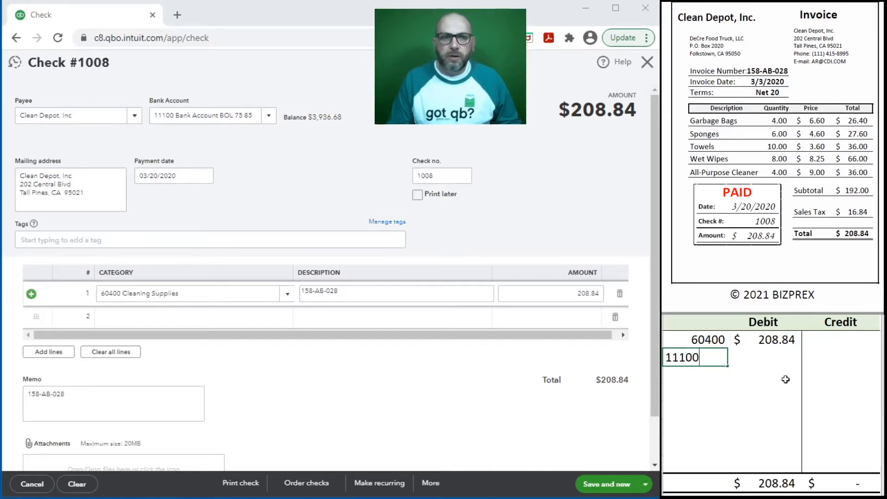
{"action": "key", "text": "Tab"}
{"action": "key", "text": "Tab"}
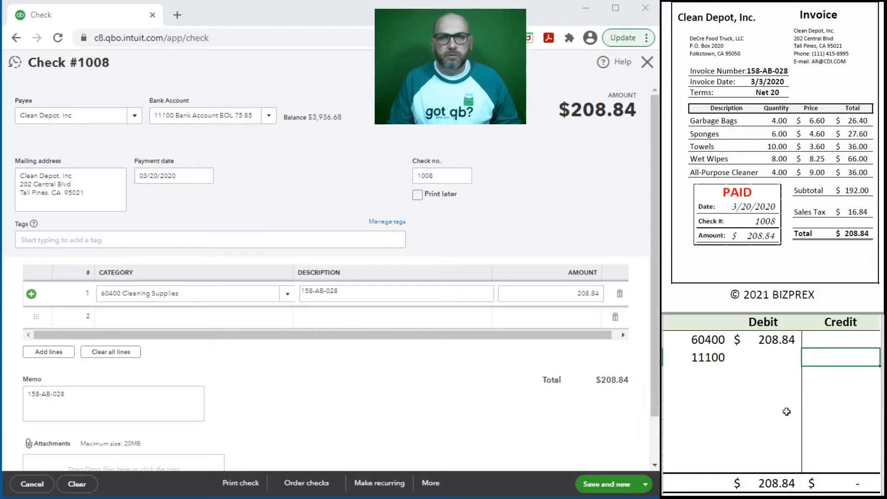
{"action": "type", "text": "2"}
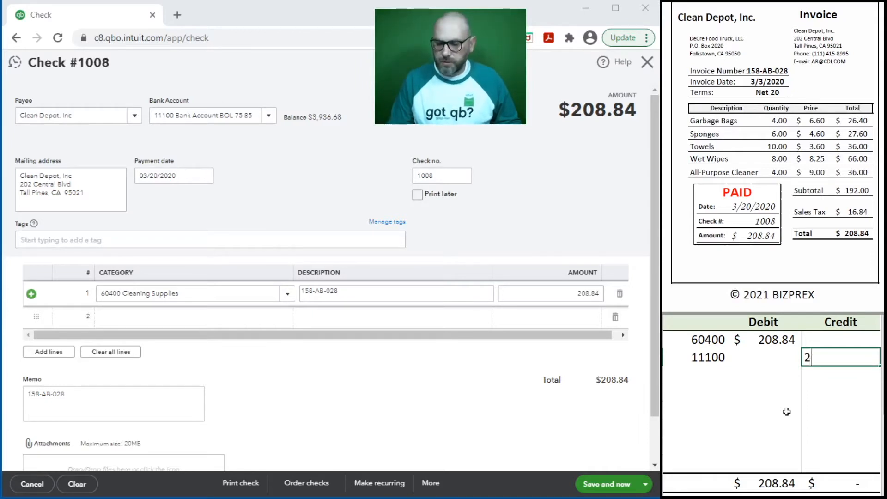
{"action": "type", "text": "08.84"}
{"action": "key", "text": "Return"}
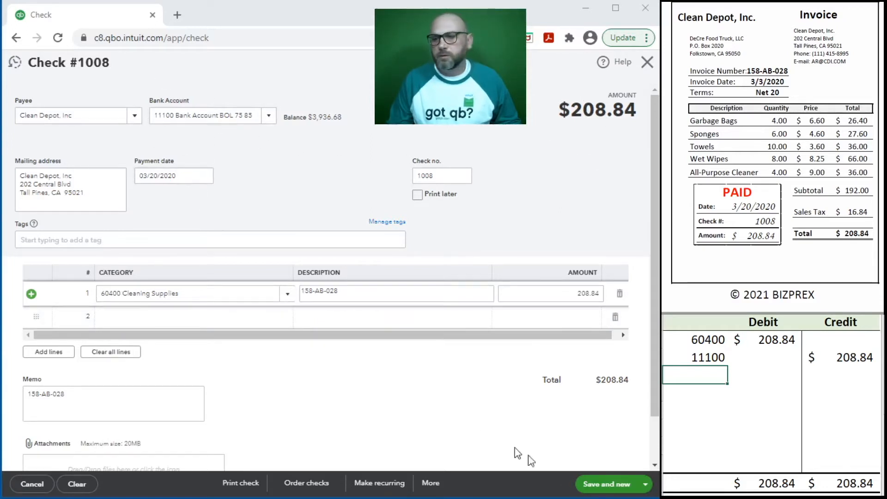
Save the Clean Depot check with a new blank one opened, and clear both worksheet entries.
{"action": "left_click", "coordinate": [602, 491]}
{"action": "left_click", "coordinate": [832, 357]}
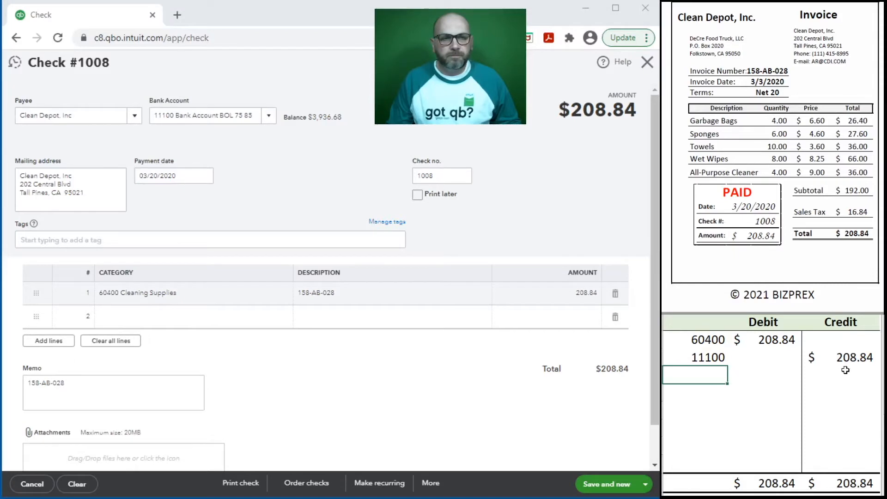
{"action": "left_click_drag", "start_coordinate": [807, 359], "coordinate": [707, 343]}
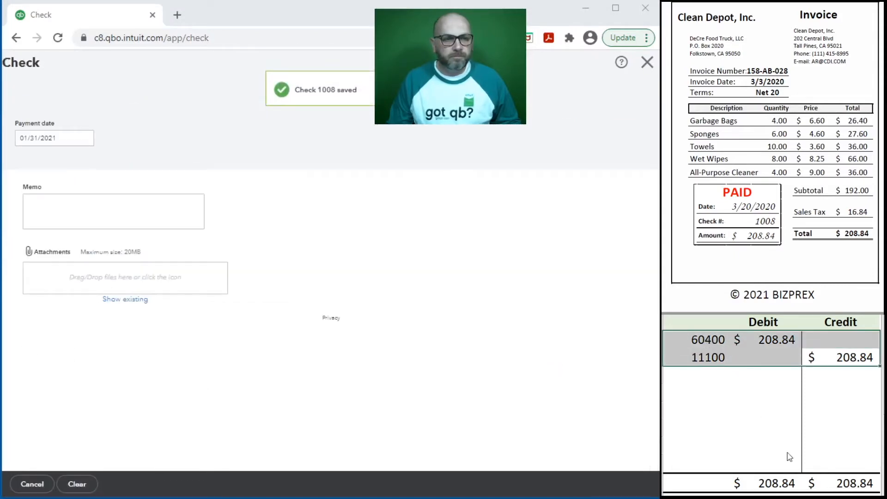
{"action": "key", "text": "Delete"}
Bring up the Soft Drinks 2U, LLC invoice and close the blank check to return to the dashboard.
{"action": "scroll", "coordinate": [788, 179], "scroll_direction": "down", "scroll_amount": 5}
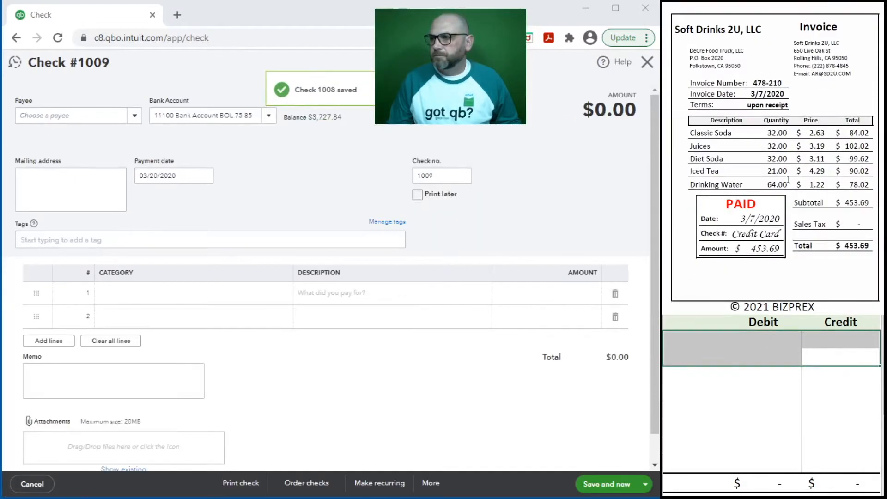
{"action": "scroll", "coordinate": [788, 179], "scroll_direction": "down", "scroll_amount": 1}
{"action": "scroll", "coordinate": [789, 178], "scroll_direction": "up", "scroll_amount": 1}
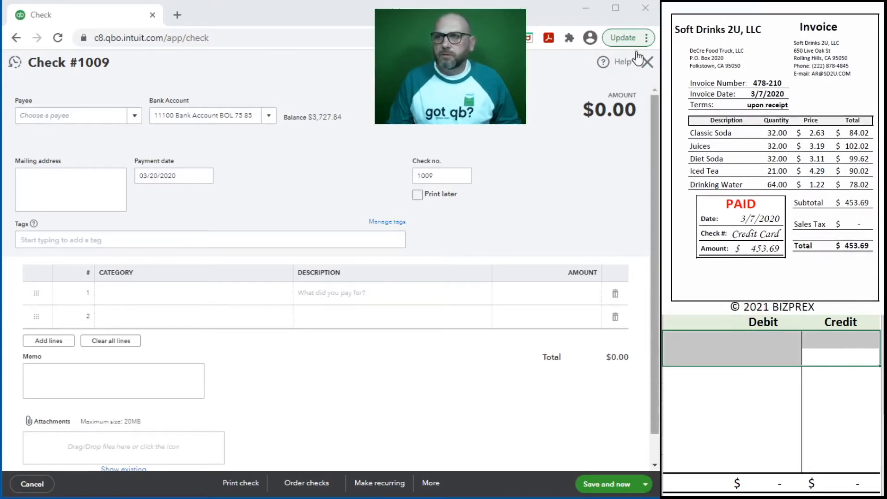
{"action": "left_click", "coordinate": [647, 62]}
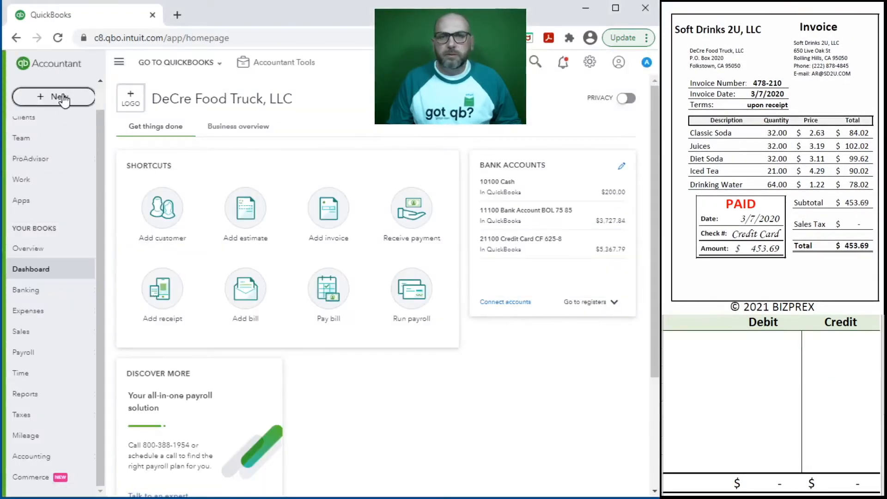
Start a new expense with Soft Drinks 2U, LLC as the payee.
{"action": "left_click", "coordinate": [59, 96]}
{"action": "left_click", "coordinate": [159, 163]}
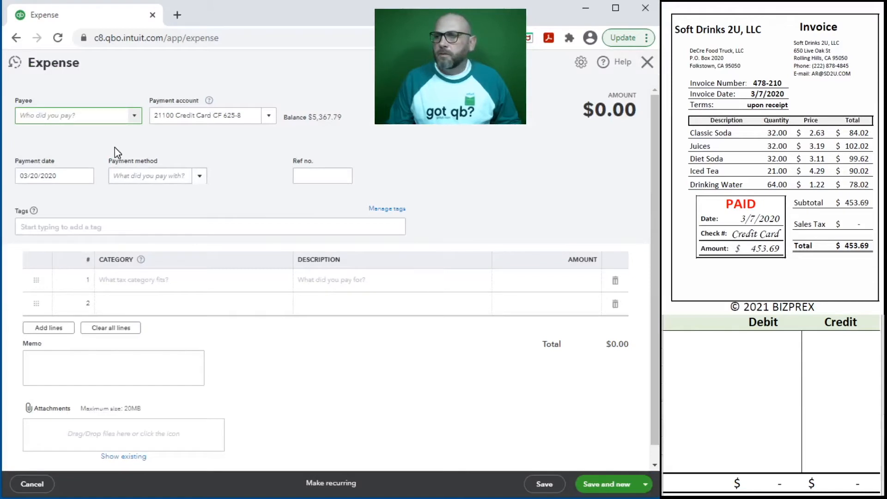
{"action": "type", "text": "sof"}
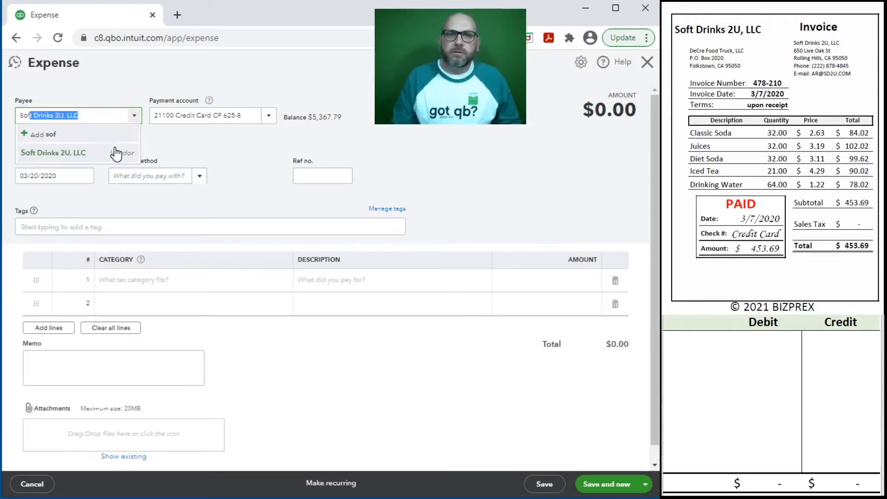
{"action": "left_click", "coordinate": [47, 154]}
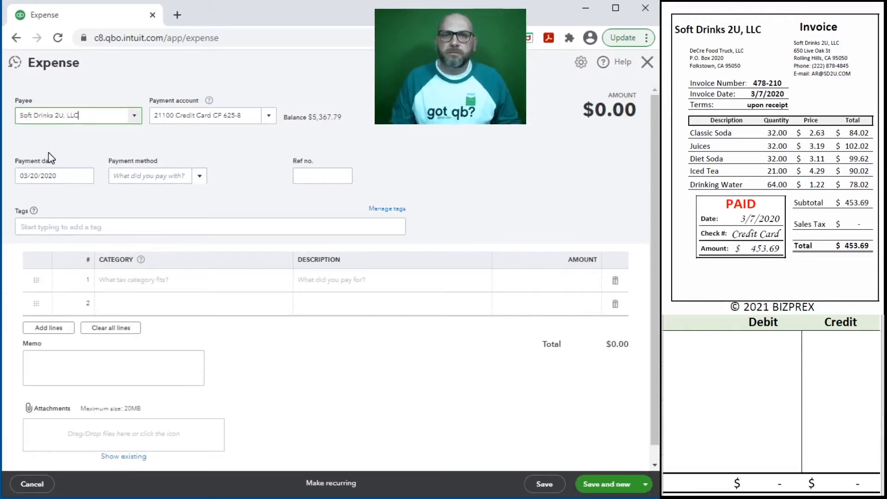
Set the expense's payment date to 03/07/2020, payment method to Credit Card and reference number to 478-210.
{"action": "left_click", "coordinate": [77, 177]}
{"action": "type", "text": "3/7"}
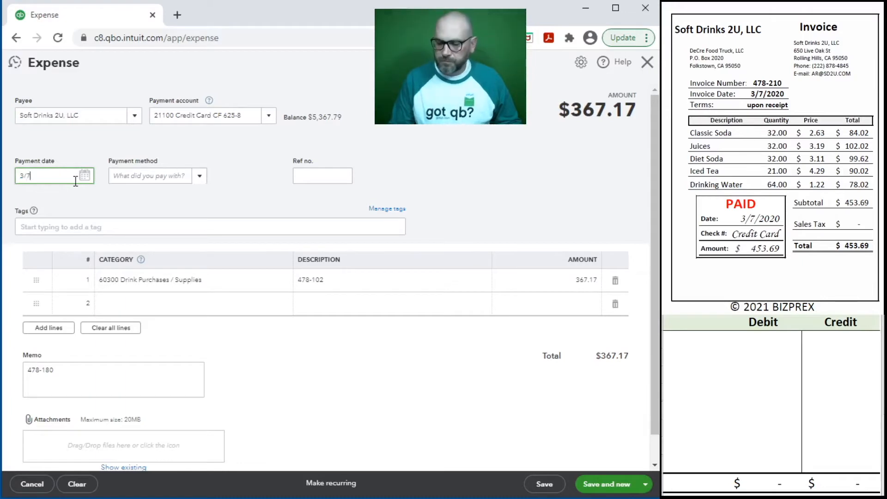
{"action": "key", "text": "Tab"}
{"action": "type", "text": "credit Card"}
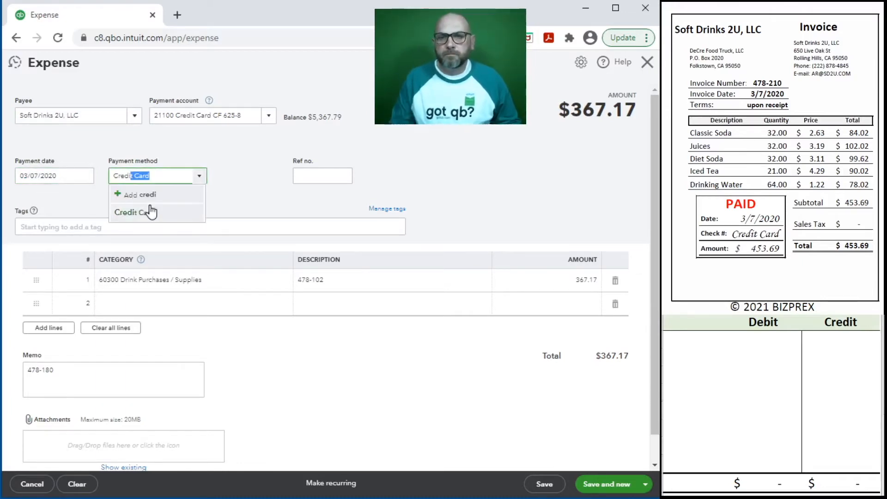
{"action": "left_click", "coordinate": [143, 210]}
{"action": "left_click", "coordinate": [323, 174]}
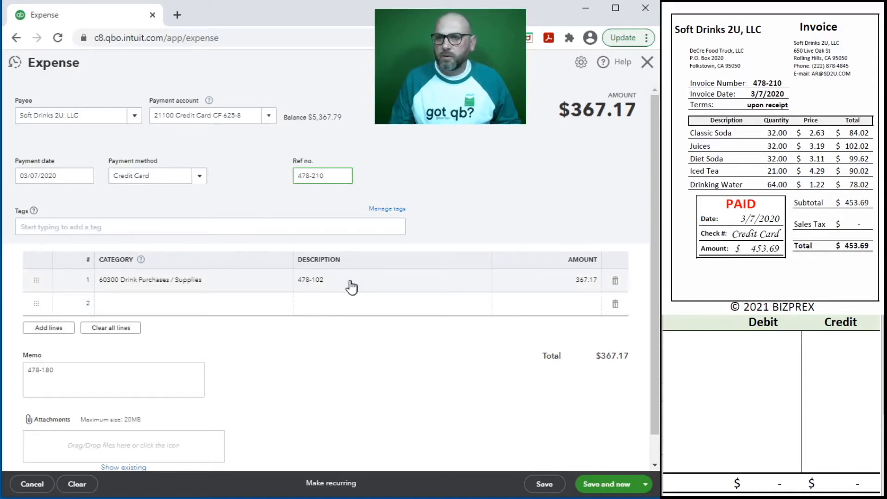
Copy reference number 478-210 into the first line's description and the memo, replacing the old invoice numbers.
{"action": "left_click_drag", "start_coordinate": [334, 179], "coordinate": [286, 182]}
{"action": "key", "text": "ctrl+c"}
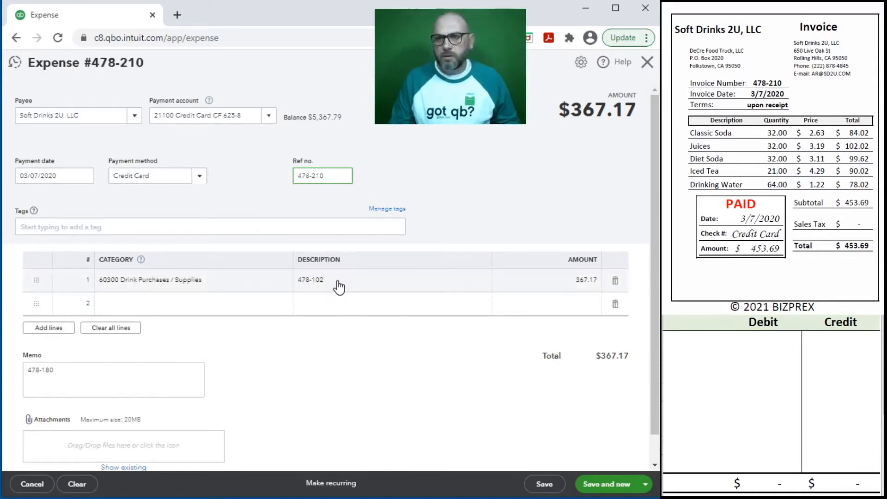
{"action": "left_click", "coordinate": [351, 279]}
{"action": "key", "text": "ctrl+v"}
{"action": "left_click_drag", "start_coordinate": [149, 395], "coordinate": [27, 380]}
{"action": "key", "text": "ctrl+v"}
Set the amount of the Drink Purchases / Supplies line to 453.69.
{"action": "left_click", "coordinate": [586, 281]}
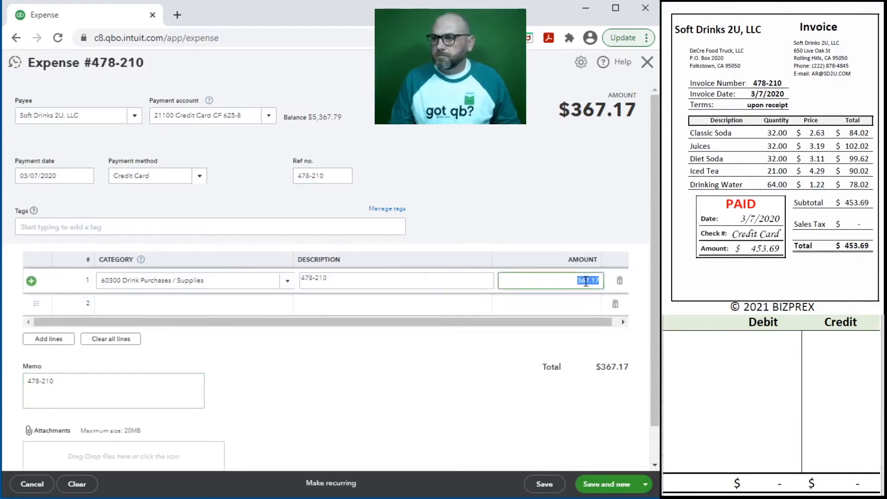
{"action": "type", "text": "453.69"}
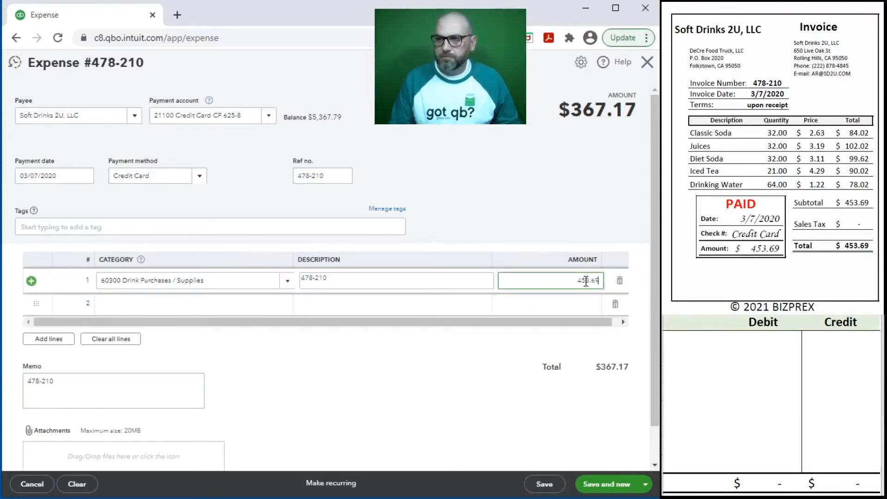
{"action": "left_click", "coordinate": [511, 353]}
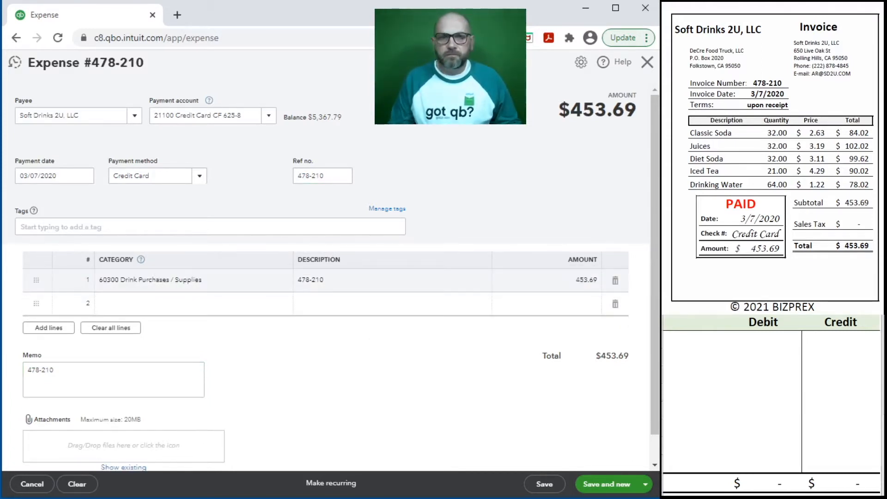
Enter account 60300 with a debit of 453.69 on the first row of the worksheet.
{"action": "left_click", "coordinate": [689, 337]}
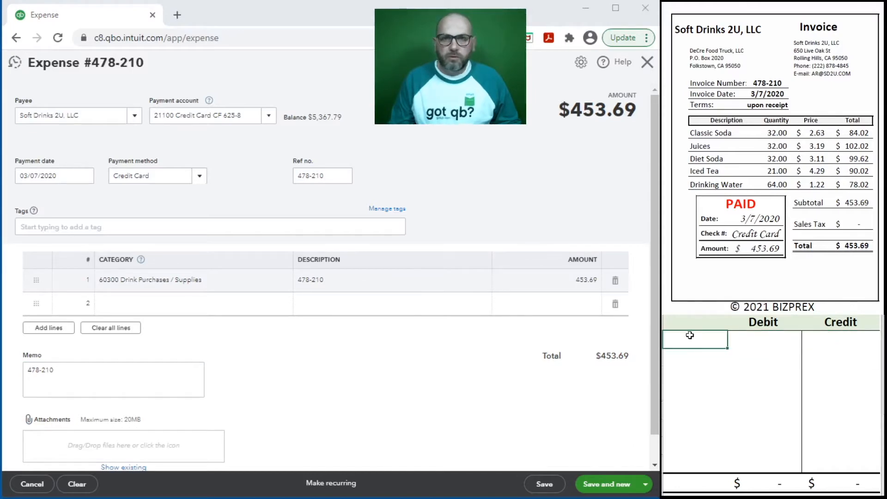
{"action": "type", "text": "60300"}
{"action": "key", "text": "Tab"}
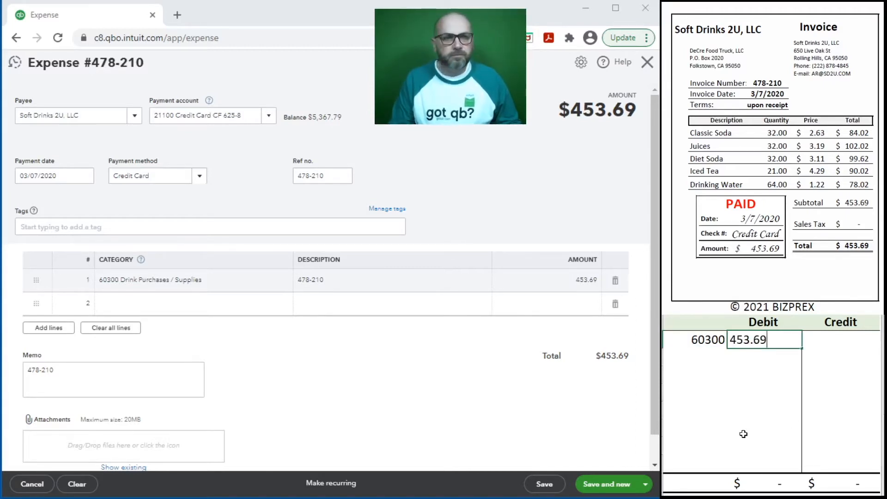
{"action": "key", "text": "Return"}
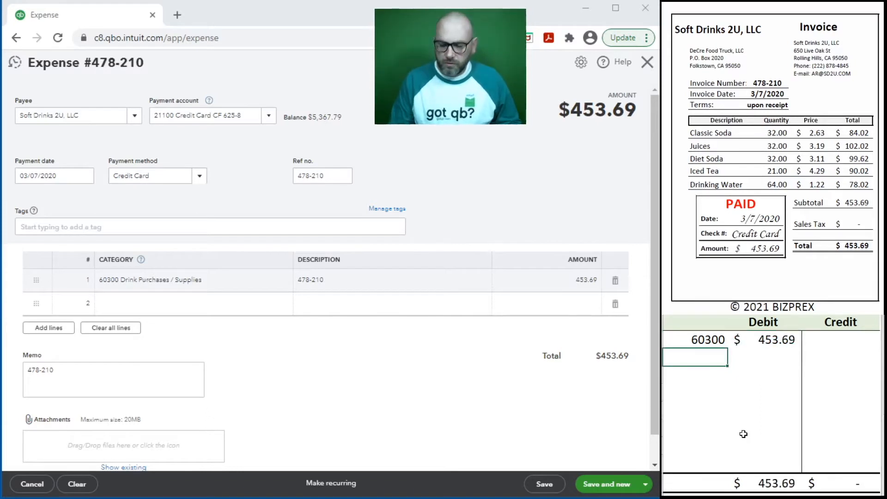
Enter account 21100 with a credit of 453.69 on the second row of the worksheet.
{"action": "key", "text": "Tab"}
{"action": "key", "text": "Tab"}
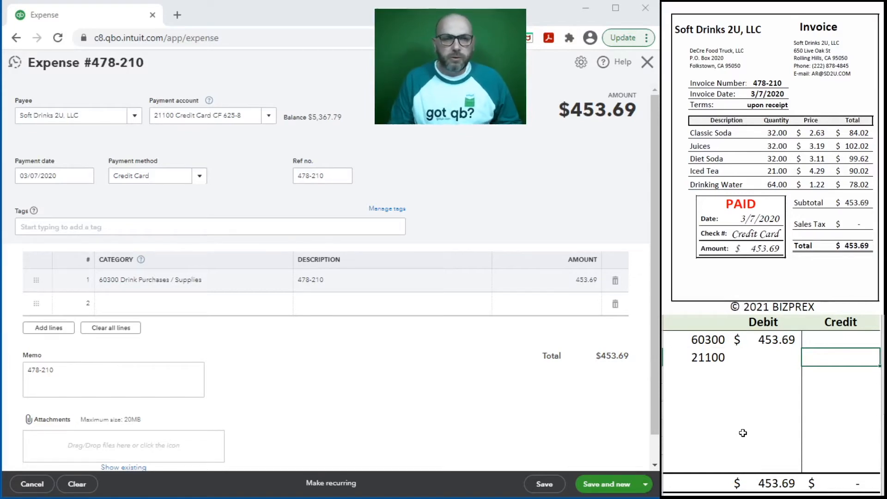
{"action": "type", "text": "453.69"}
{"action": "key", "text": "Return"}
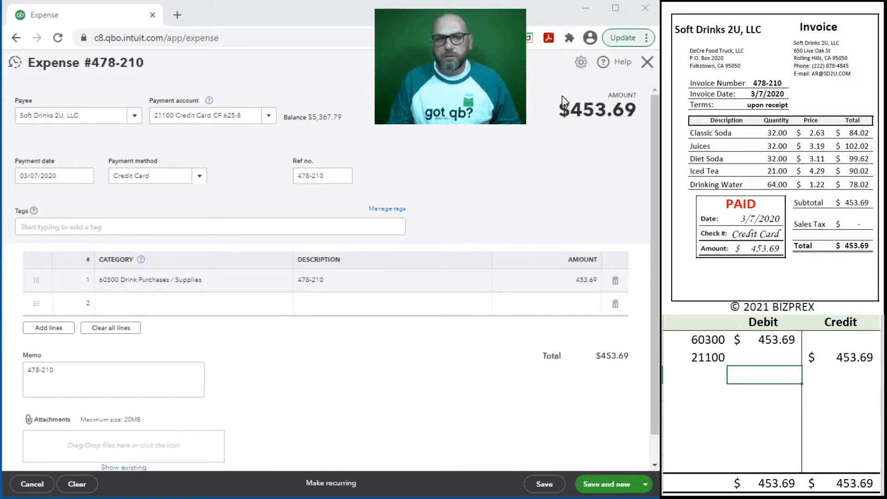
Save the Soft Drinks 2U expense with a new blank one opened, and clear both worksheet entries.
{"action": "left_click", "coordinate": [607, 484]}
{"action": "left_click", "coordinate": [836, 375]}
{"action": "left_click_drag", "start_coordinate": [837, 375], "coordinate": [701, 342]}
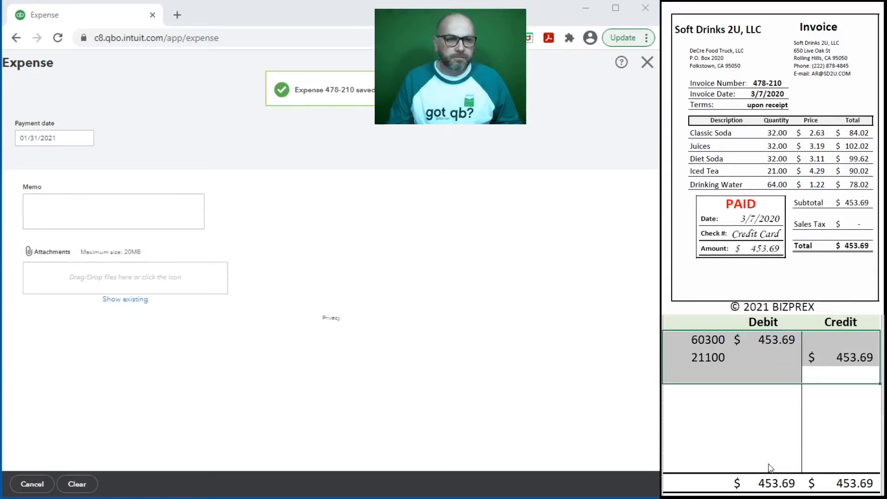
{"action": "key", "text": "Delete"}
{"action": "left_click", "coordinate": [709, 407]}
Bring up the Utilities 2GO, Inc invoice and close the blank expense to return to the dashboard.
{"action": "scroll", "coordinate": [705, 156], "scroll_direction": "down", "scroll_amount": 6}
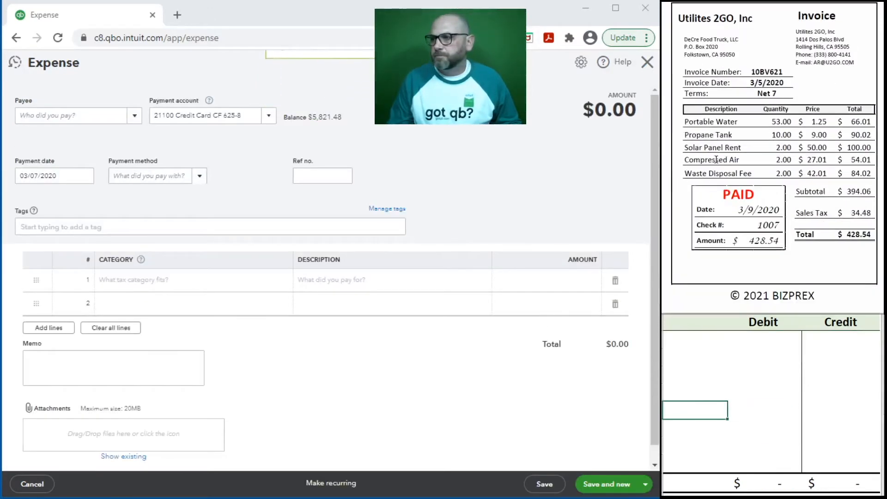
{"action": "scroll", "coordinate": [715, 161], "scroll_direction": "up", "scroll_amount": 1}
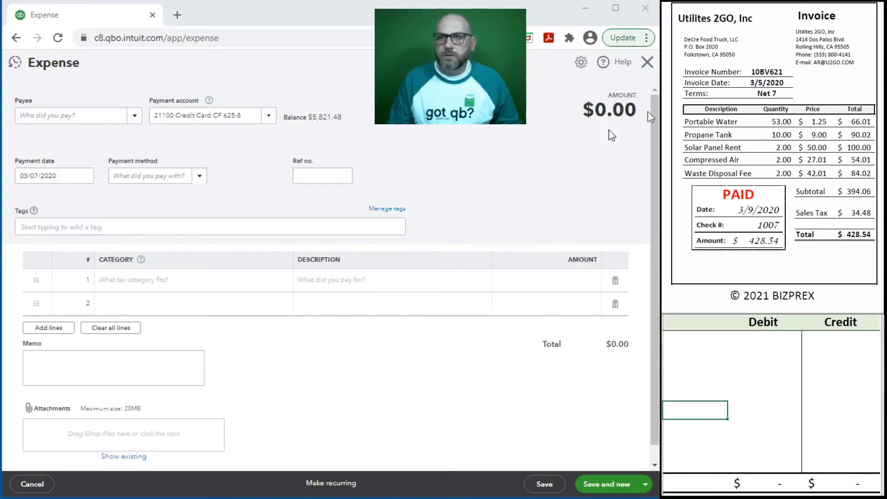
{"action": "left_click", "coordinate": [647, 62]}
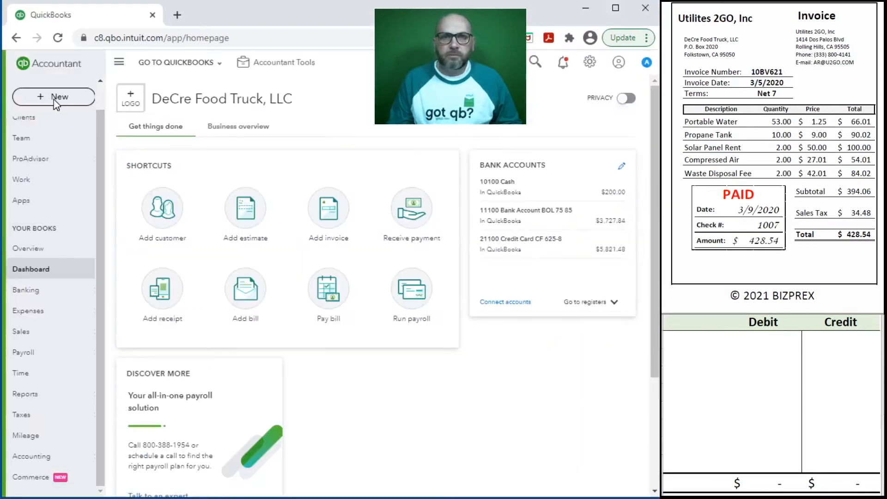
Start a new check with Utilities 2GO, Inc as the payee.
{"action": "left_click", "coordinate": [54, 97]}
{"action": "left_click", "coordinate": [172, 182]}
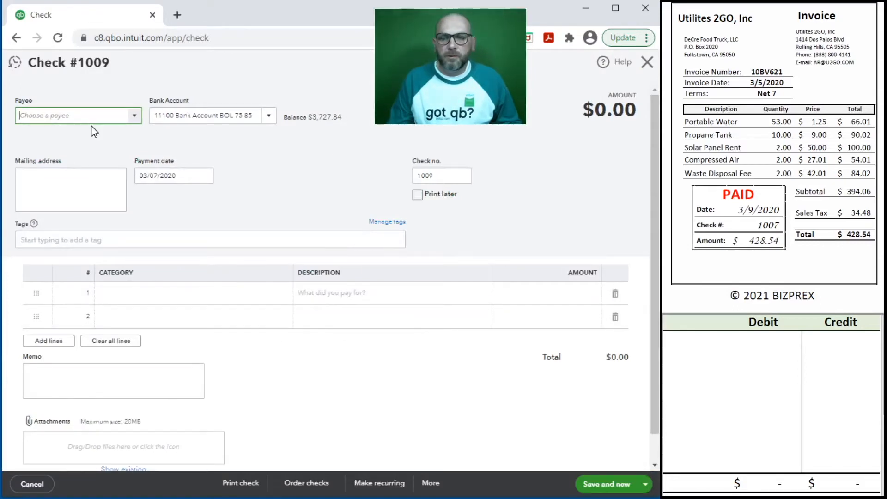
{"action": "type", "text": "Utilities 2GO, Inc"}
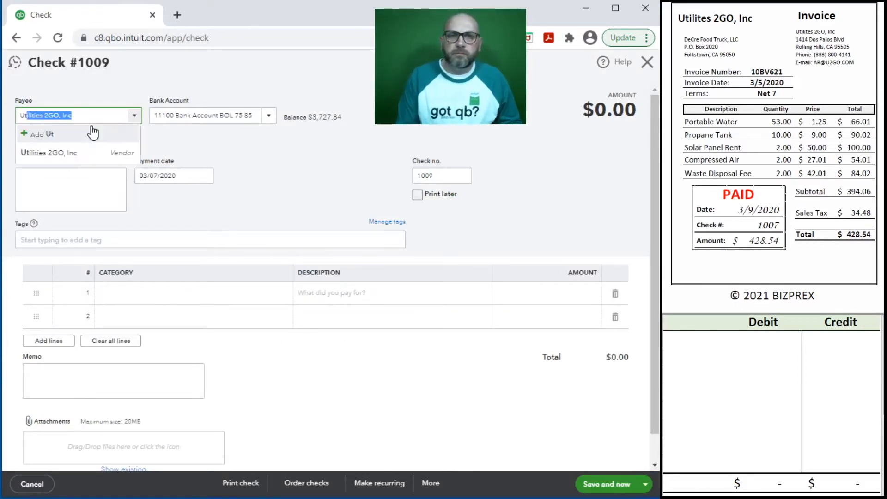
{"action": "left_click", "coordinate": [92, 154]}
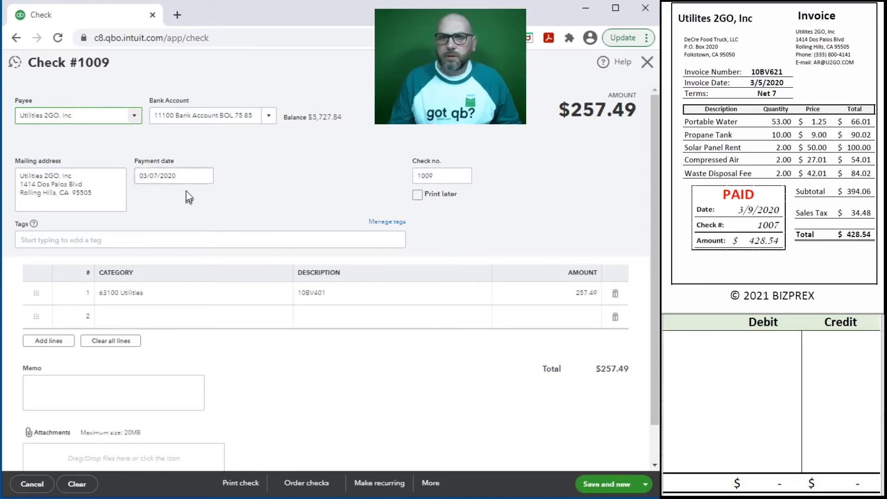
Set the check's payment date to 03/09/2020 and its check number to 1007.
{"action": "left_click", "coordinate": [188, 175]}
{"action": "type", "text": "3/09/2020"}
{"action": "key", "text": "Tab"}
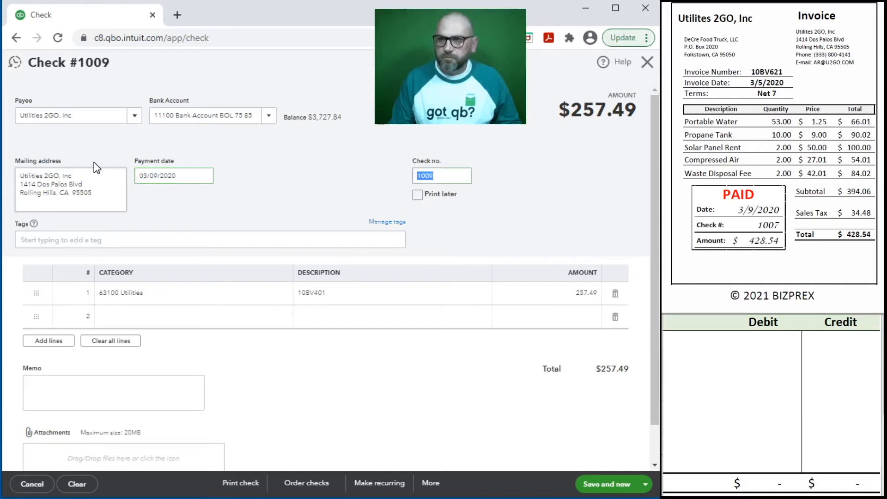
{"action": "type", "text": "1007"}
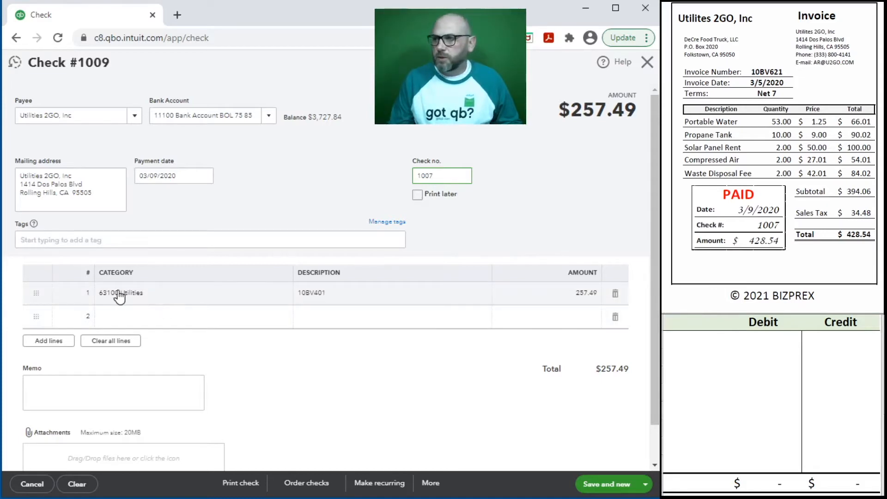
Change the Utilities line's description to invoice number 10BV621.
{"action": "left_click", "coordinate": [341, 295]}
{"action": "left_click", "coordinate": [351, 293]}
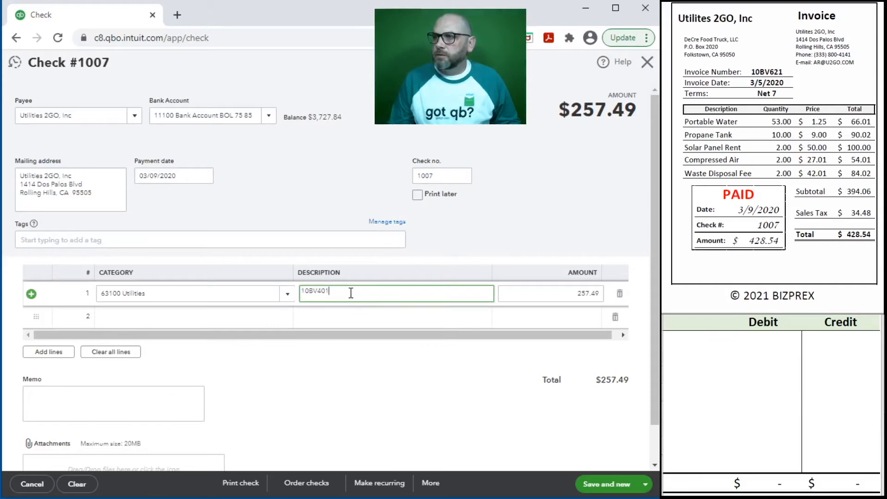
{"action": "key", "text": "BackSpace"}
{"action": "key", "text": "BackSpace"}
{"action": "key", "text": "BackSpace"}
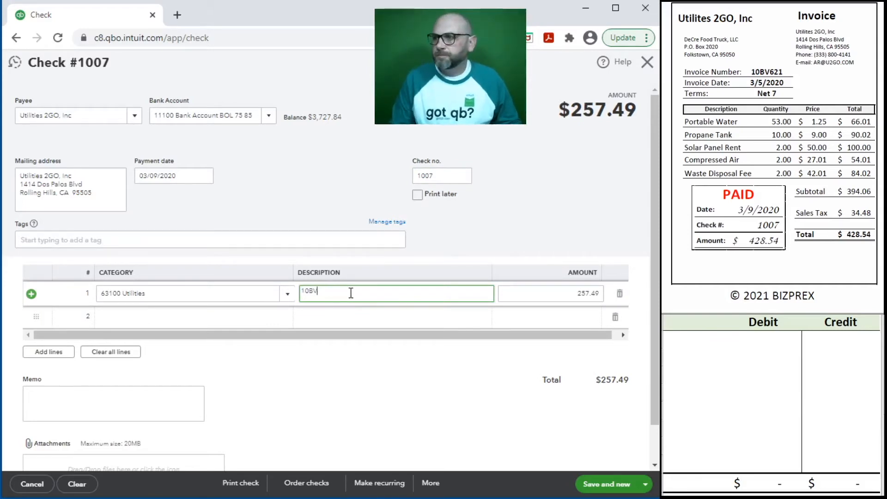
{"action": "type", "text": "621"}
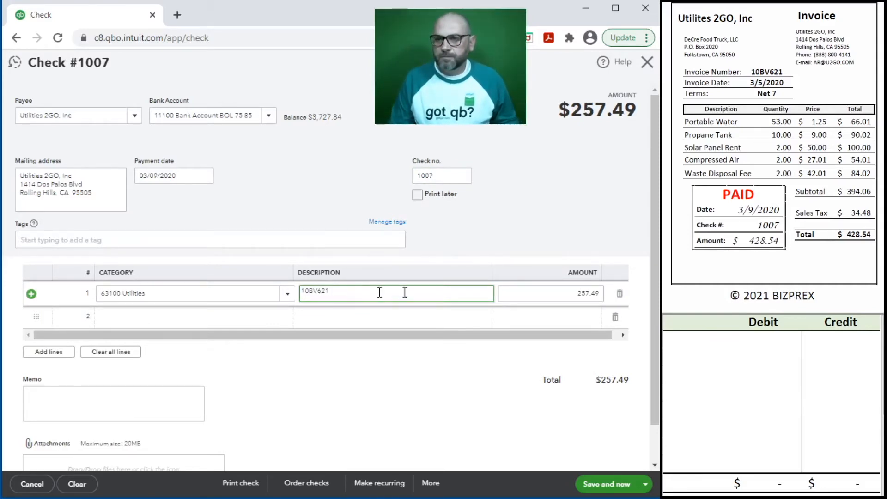
Set the Utilities line's amount to 428.54 and copy its description 10BV621 into the memo.
{"action": "left_click", "coordinate": [573, 295]}
{"action": "type", "text": "428.54"}
{"action": "left_click", "coordinate": [362, 297]}
{"action": "key", "text": "ctrl+c"}
{"action": "left_click", "coordinate": [139, 414]}
{"action": "key", "text": "ctrl+v"}
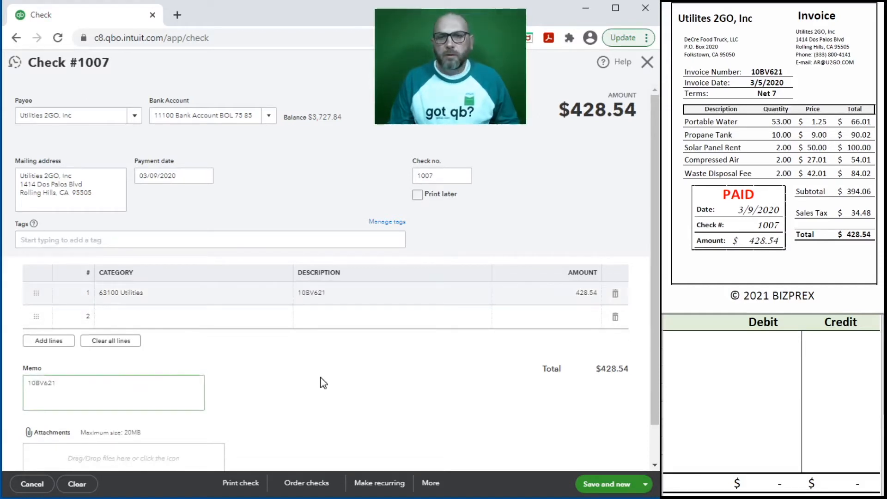
Enter account 11100 with a credit of 428.54 on the first row of the worksheet.
{"action": "left_click", "coordinate": [719, 343]}
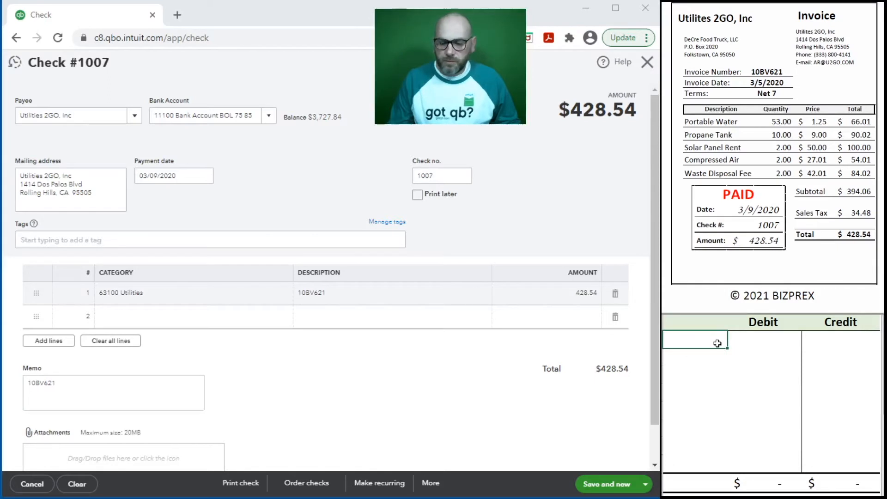
{"action": "type", "text": "111"}
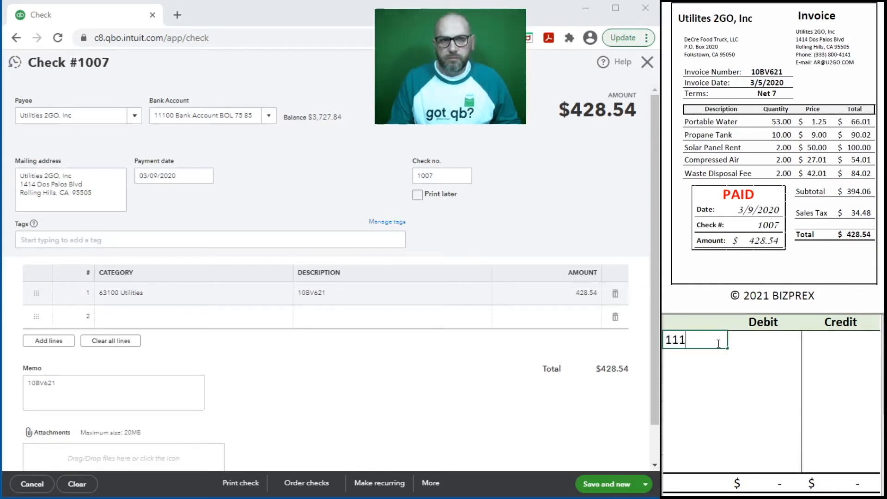
{"action": "type", "text": "00"}
{"action": "key", "text": "Tab"}
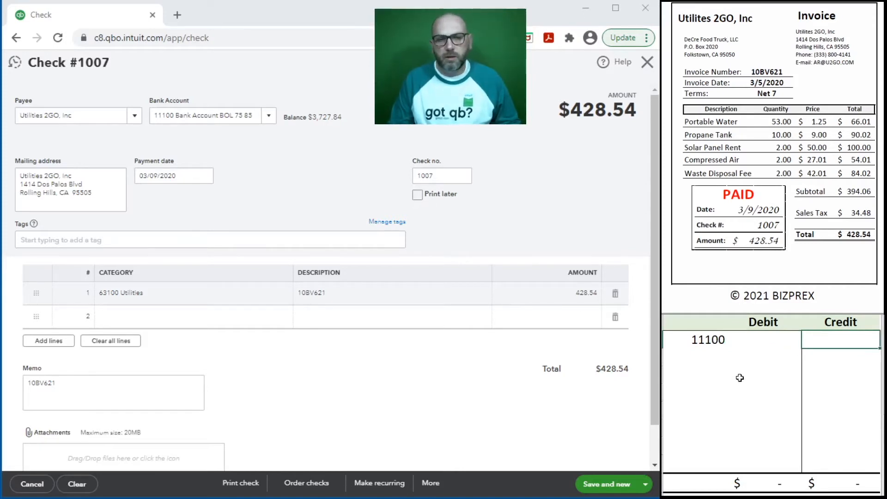
{"action": "type", "text": "428.54"}
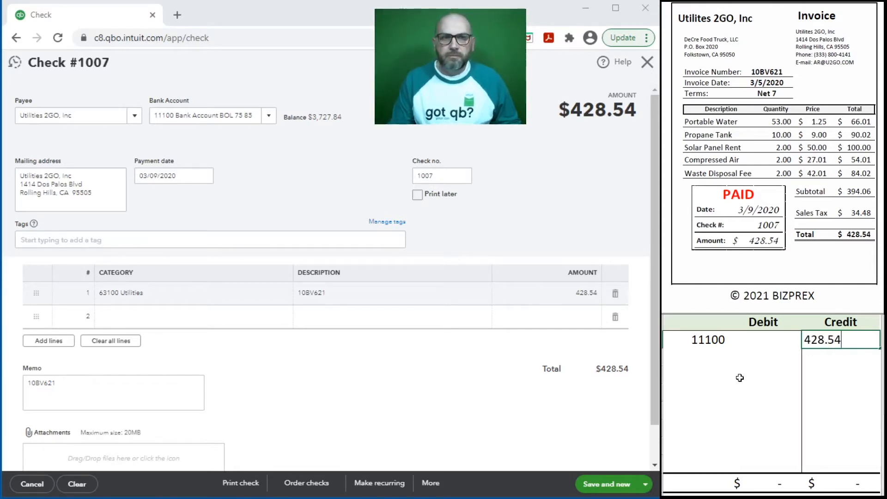
{"action": "key", "text": "Return"}
Enter account 63100 with a debit of 428.54 on the second row of the worksheet.
{"action": "type", "text": "63100"}
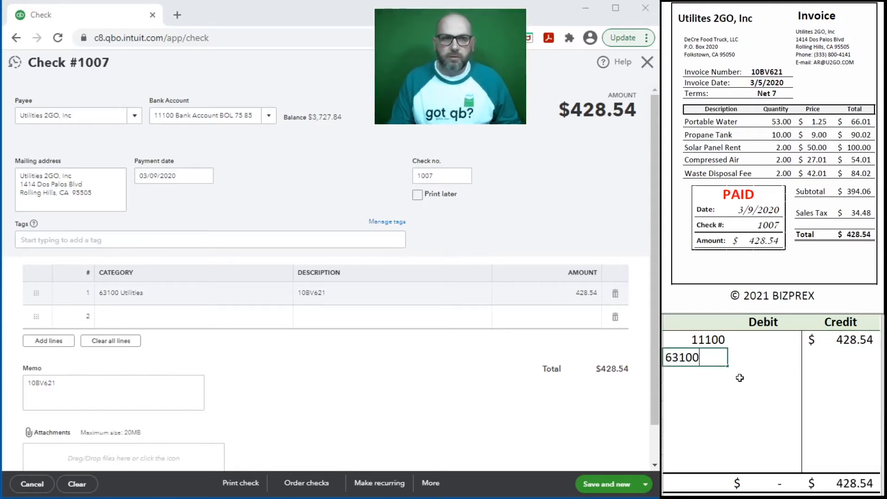
{"action": "key", "text": "Tab"}
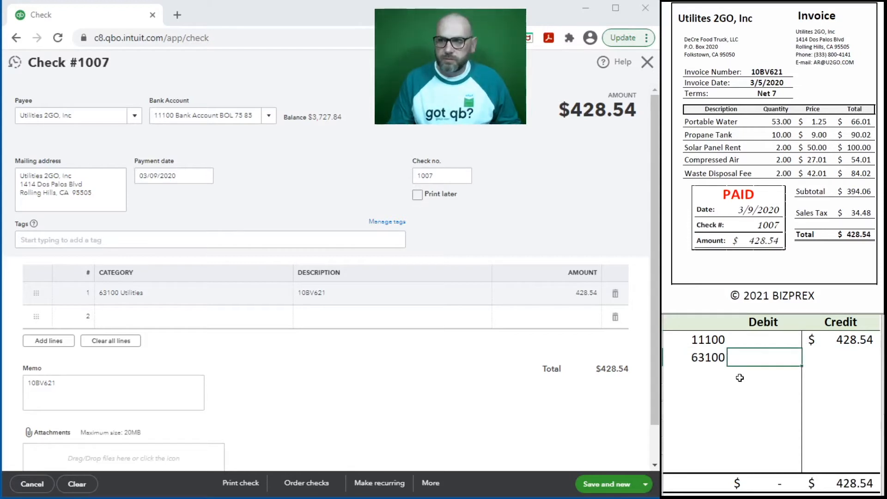
{"action": "type", "text": "428.54"}
{"action": "key", "text": "Return"}
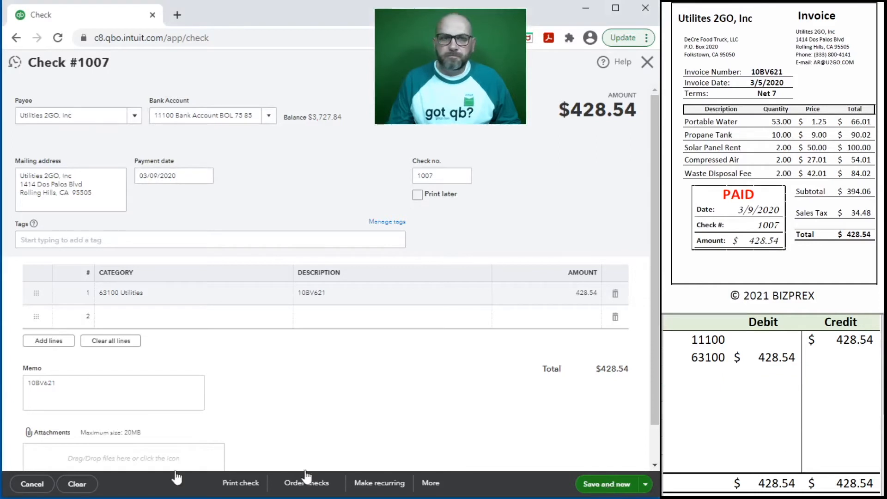
Clear the 11100 and 63100 postings from the worksheet and bring up the Big Lease Co, LLC invoice.
{"action": "left_click_drag", "start_coordinate": [836, 360], "coordinate": [703, 348]}
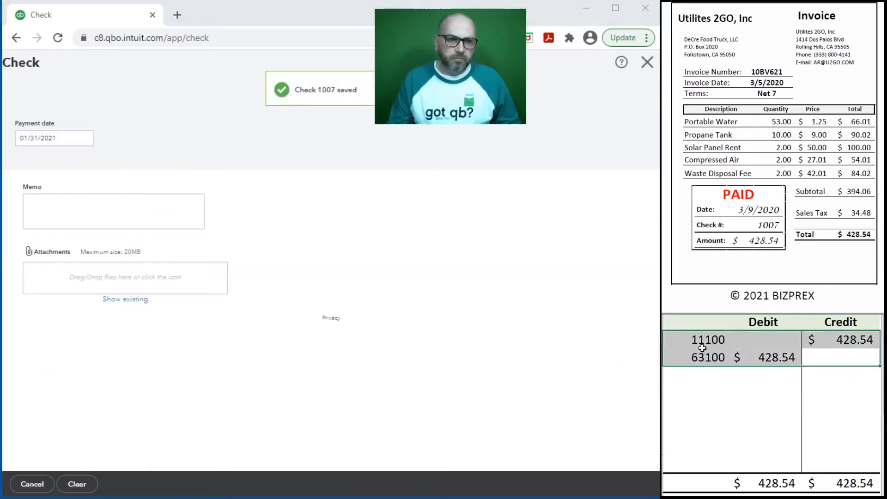
{"action": "key", "text": "Delete"}
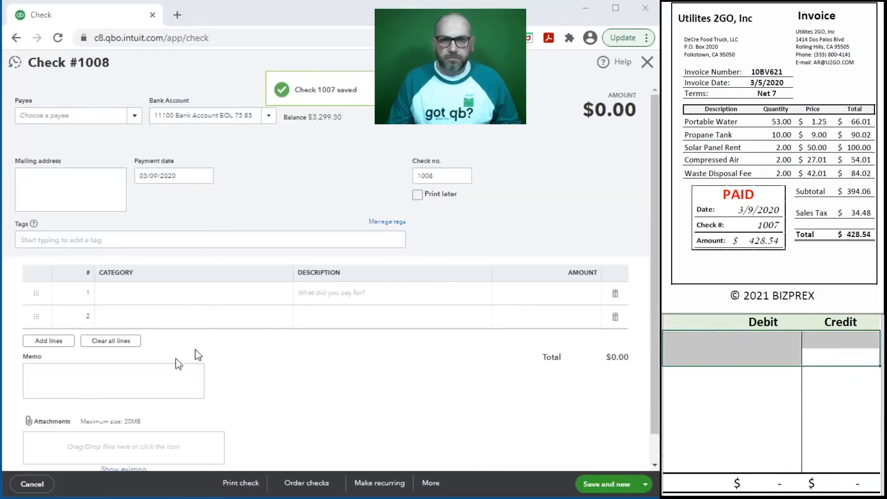
{"action": "scroll", "coordinate": [778, 223], "scroll_direction": "down", "scroll_amount": 5}
{"action": "scroll", "coordinate": [778, 223], "scroll_direction": "down", "scroll_amount": 4}
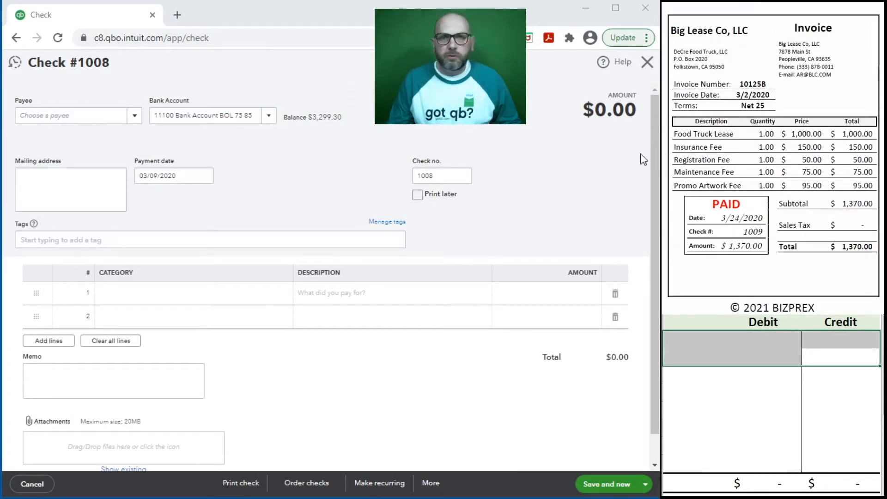
Choose Big Lease Co, LLC as the payee of the new check.
{"action": "left_click", "coordinate": [76, 115]}
{"action": "type", "text": "big"}
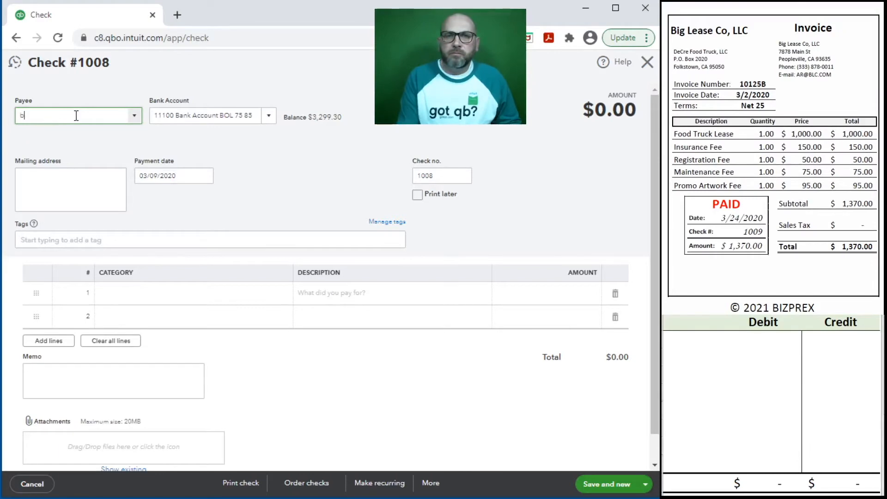
{"action": "left_click", "coordinate": [65, 153]}
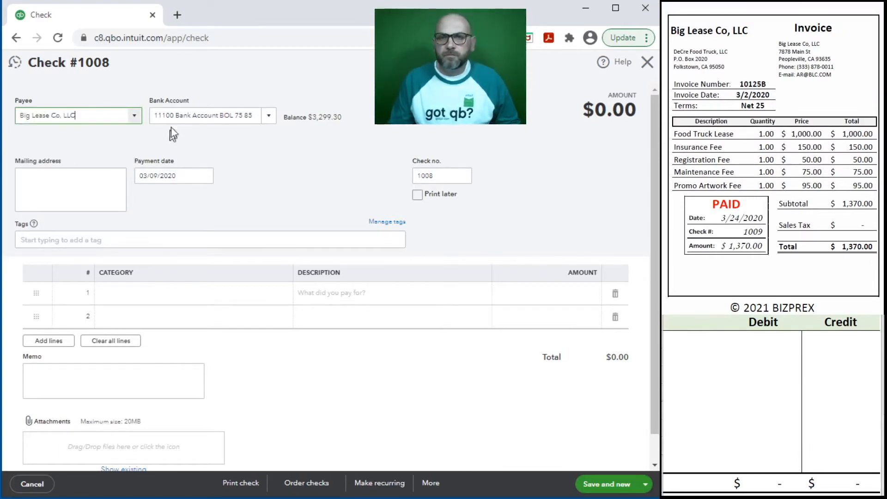
Set the payment date to 03/24/2020 and the check number to 1009, with Print later off.
{"action": "key", "text": "Tab"}
{"action": "key", "text": "Tab"}
{"action": "key", "text": "Tab"}
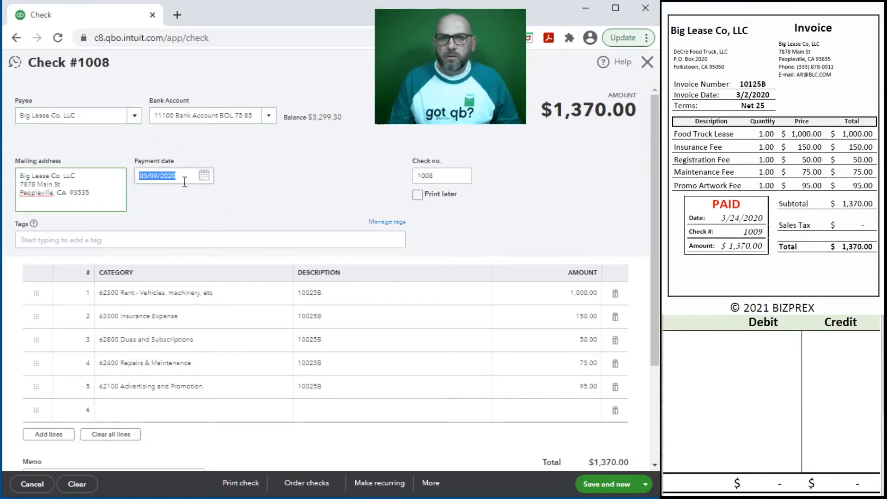
{"action": "type", "text": "3/24/2020"}
{"action": "key", "text": "Tab"}
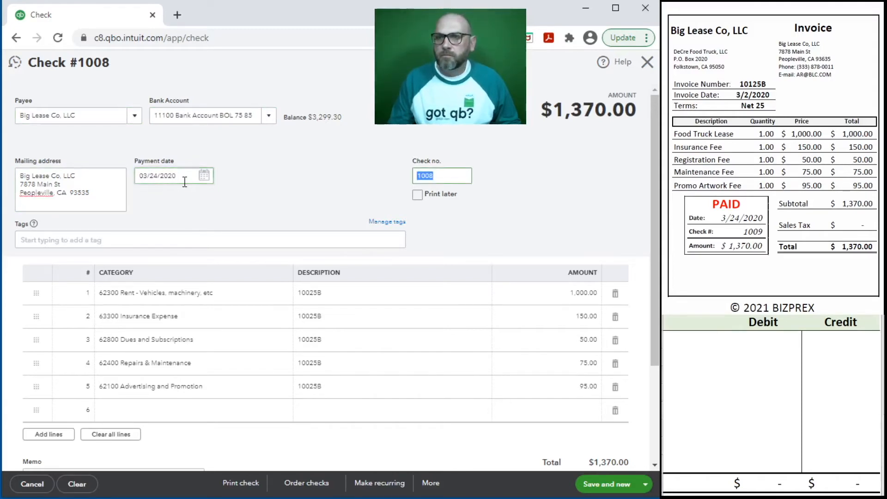
{"action": "type", "text": "1009"}
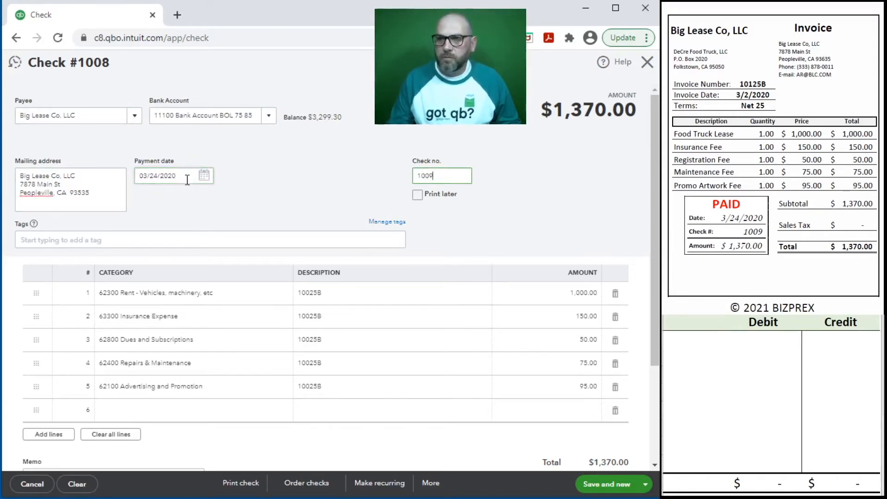
{"action": "key", "text": "Tab"}
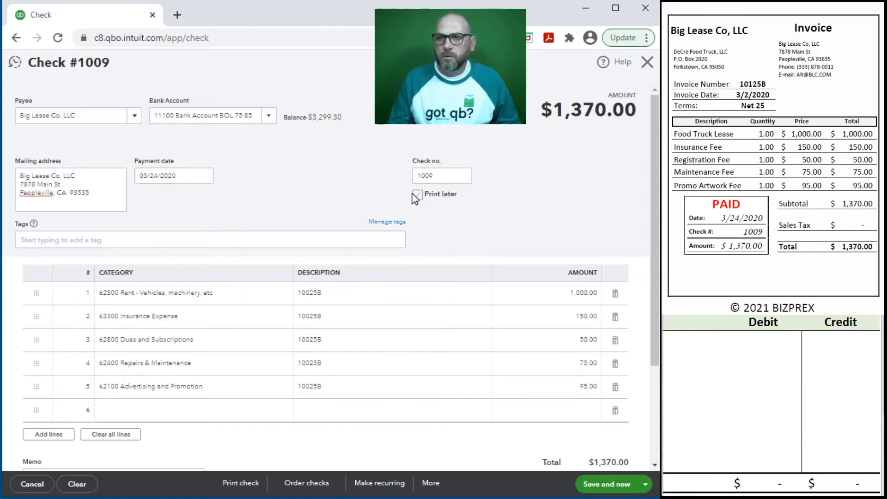
{"action": "left_click", "coordinate": [418, 195]}
{"action": "left_click", "coordinate": [417, 195]}
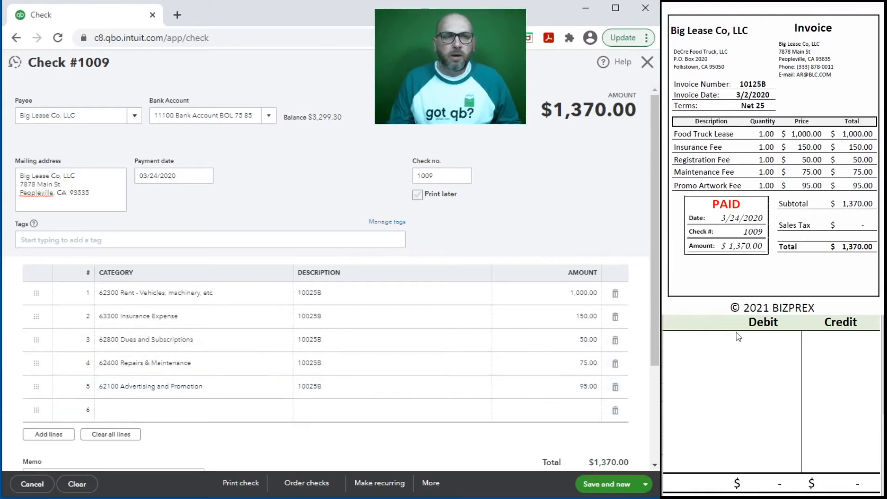
Enter account 62300 with a debit of 1,000.00 on the first row of the worksheet.
{"action": "left_click", "coordinate": [719, 340]}
{"action": "left_click", "coordinate": [709, 340]}
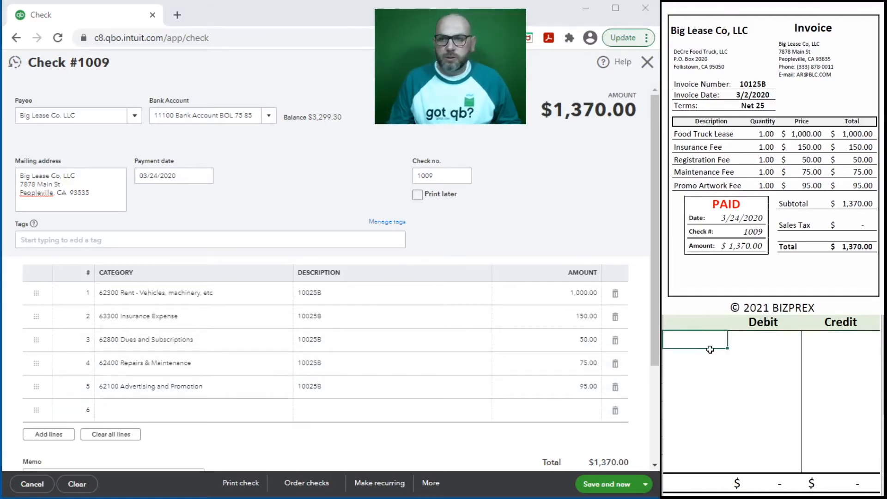
{"action": "type", "text": "62300"}
{"action": "key", "text": "Tab"}
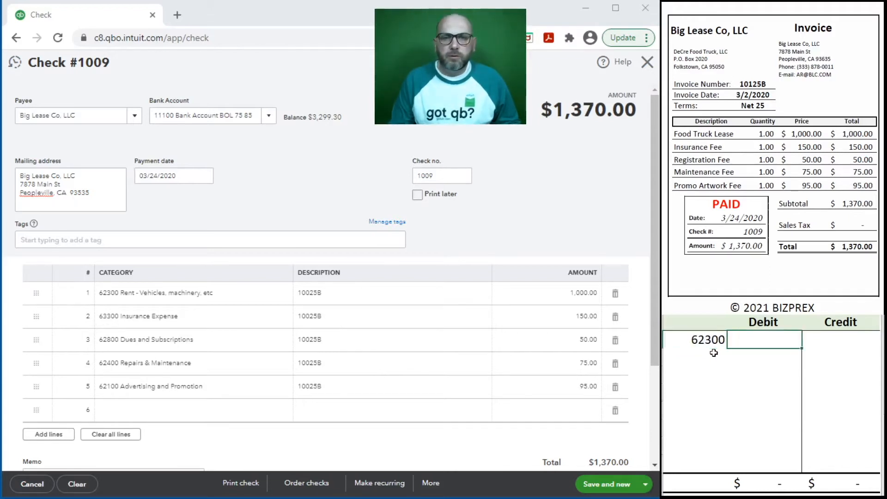
{"action": "type", "text": "1000"}
{"action": "key", "text": "Return"}
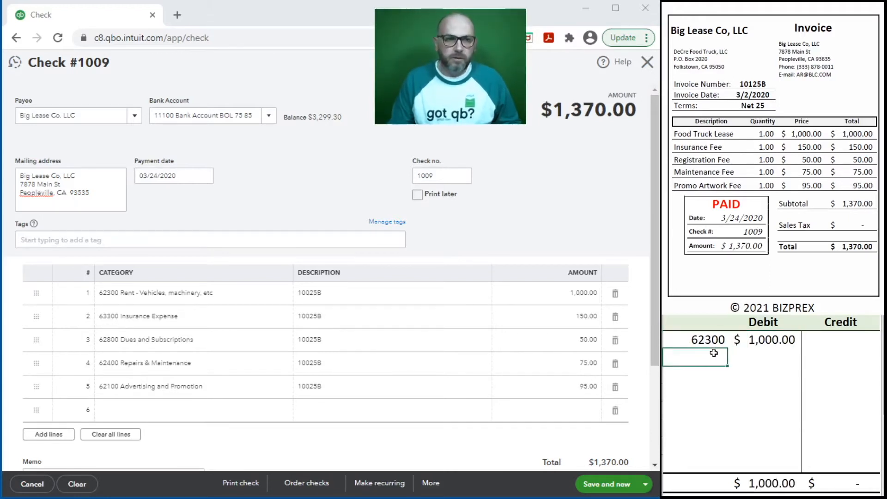
Enter worksheet debits of 150.00 for account 63300 and 50.00 for account 62800 on the second and third rows.
{"action": "type", "text": "63300"}
{"action": "key", "text": "Tab"}
{"action": "type", "text": "150"}
{"action": "key", "text": "Return"}
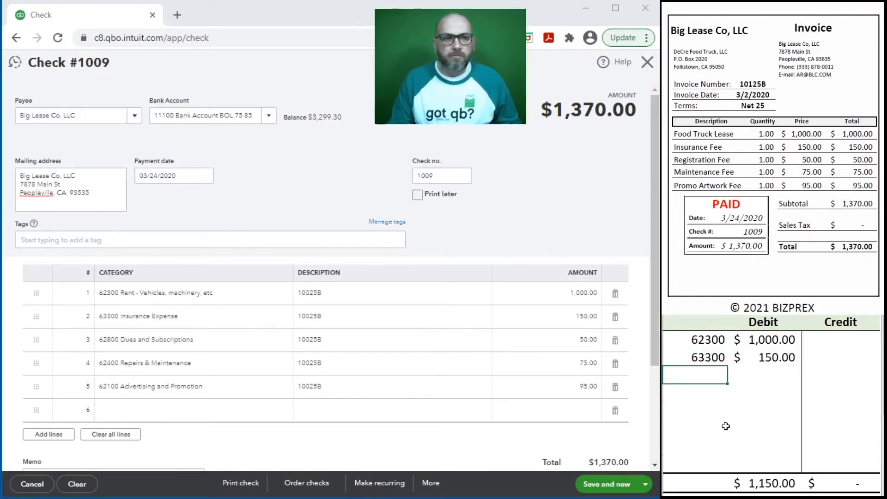
{"action": "type", "text": "62800"}
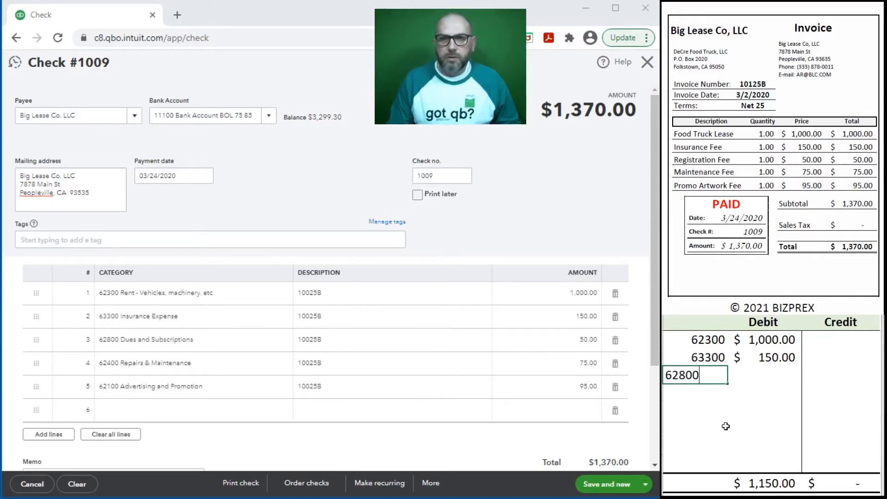
{"action": "key", "text": "Tab"}
{"action": "type", "text": "50"}
{"action": "key", "text": "Return"}
Enter worksheet debits of 75.00 for account 62400 and 95.00 for account 62100 on the fourth and fifth rows.
{"action": "type", "text": "62800"}
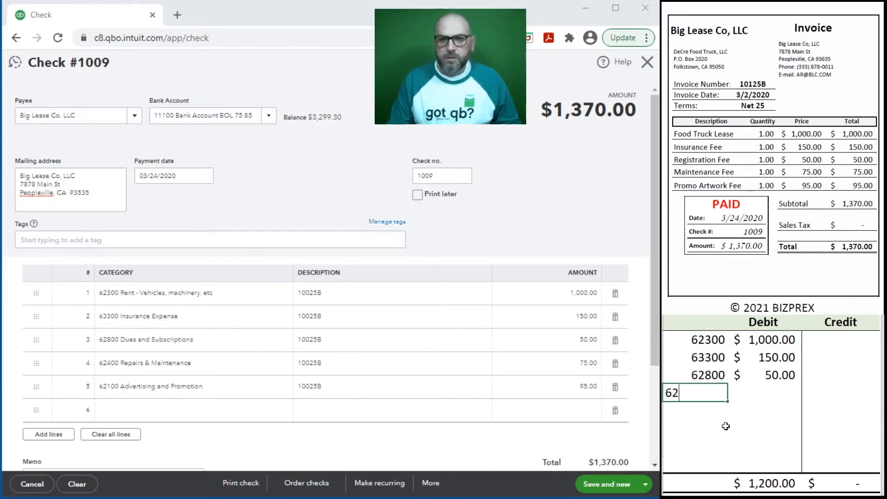
{"action": "key", "text": "BackSpace"}
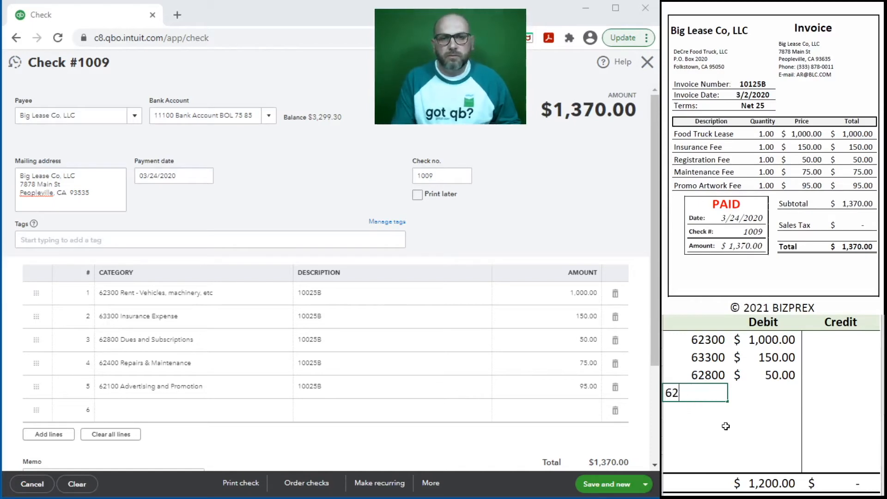
{"action": "type", "text": "400"}
{"action": "key", "text": "Tab"}
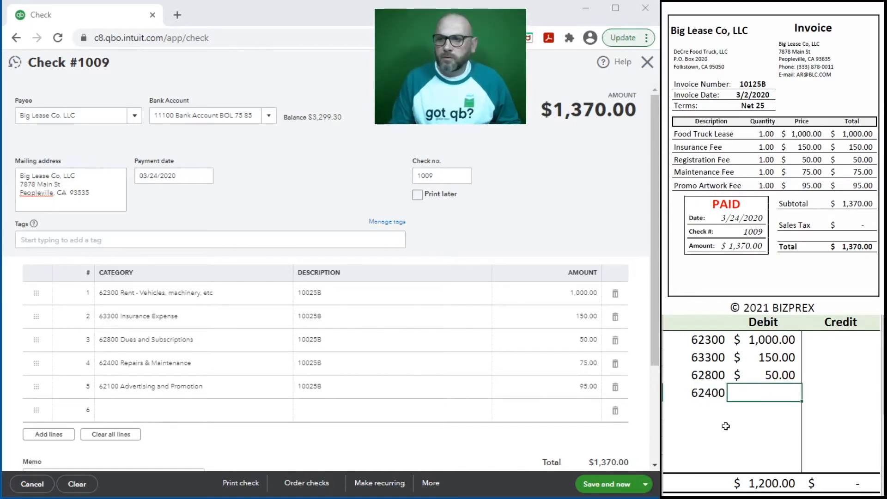
{"action": "key", "text": "Return"}
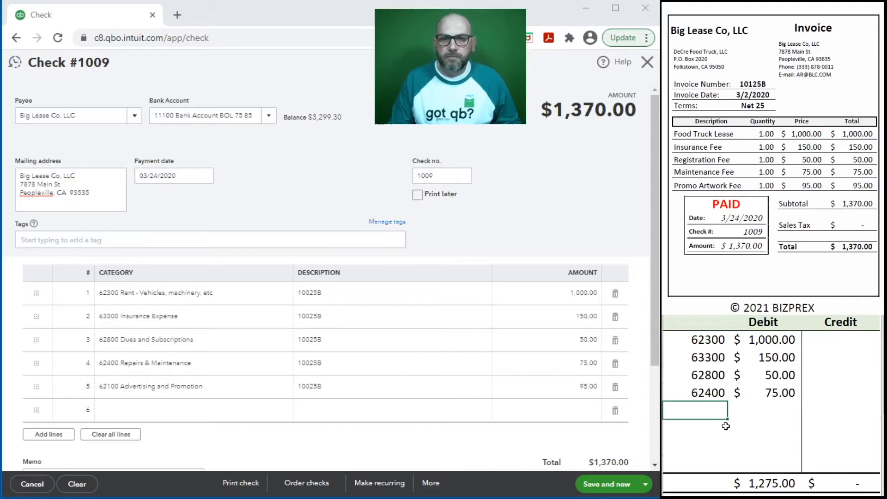
{"action": "type", "text": "62100"}
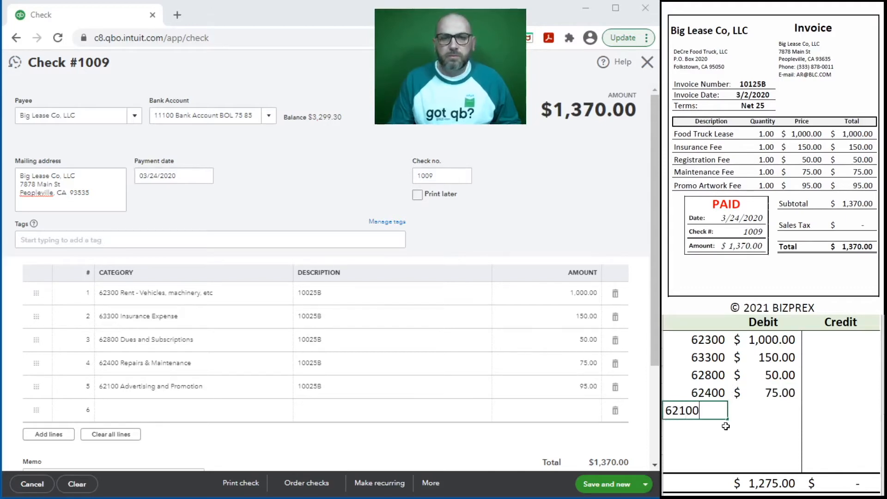
{"action": "key", "text": "Tab"}
{"action": "type", "text": "95"}
{"action": "key", "text": "Return"}
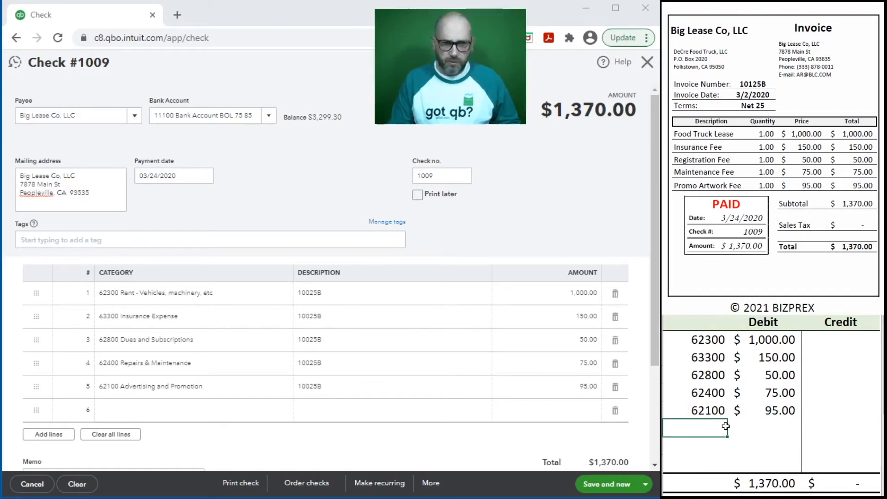
Enter account 11100 with a credit of 1,370.00 on the sixth row of the worksheet.
{"action": "type", "text": "11"}
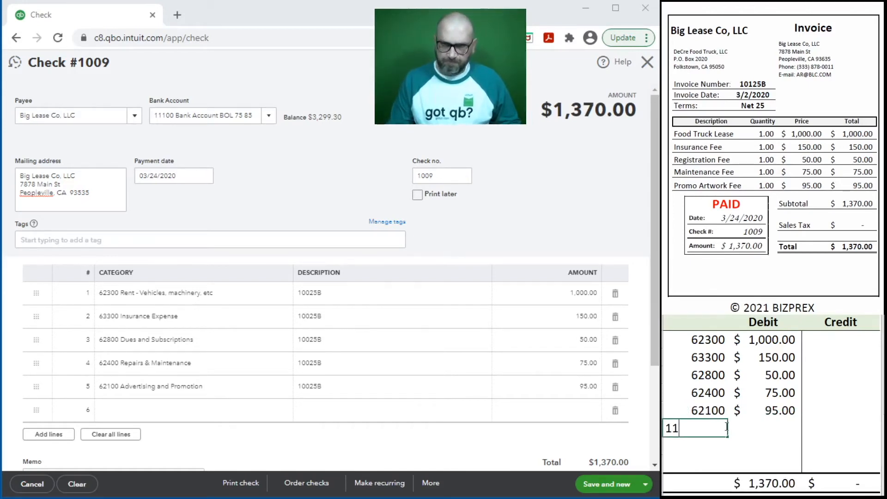
{"action": "type", "text": "100"}
{"action": "key", "text": "Tab"}
{"action": "key", "text": "Tab"}
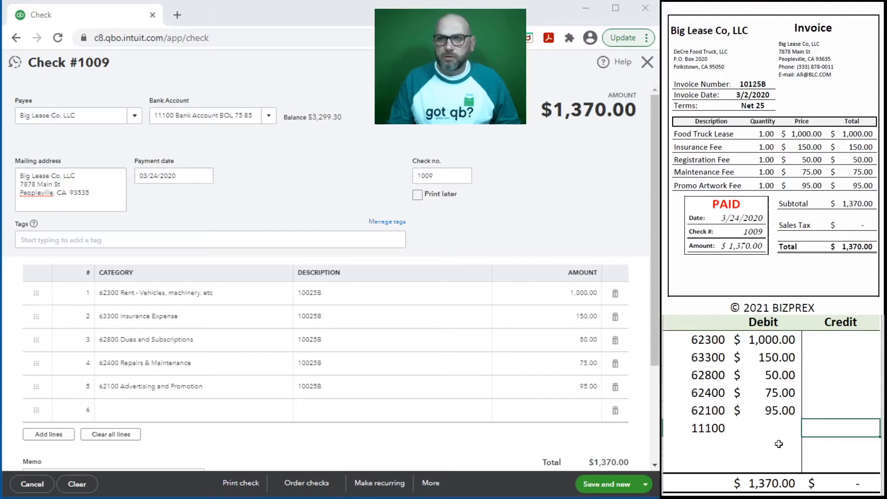
{"action": "type", "text": "1,370"}
{"action": "key", "text": "Return"}
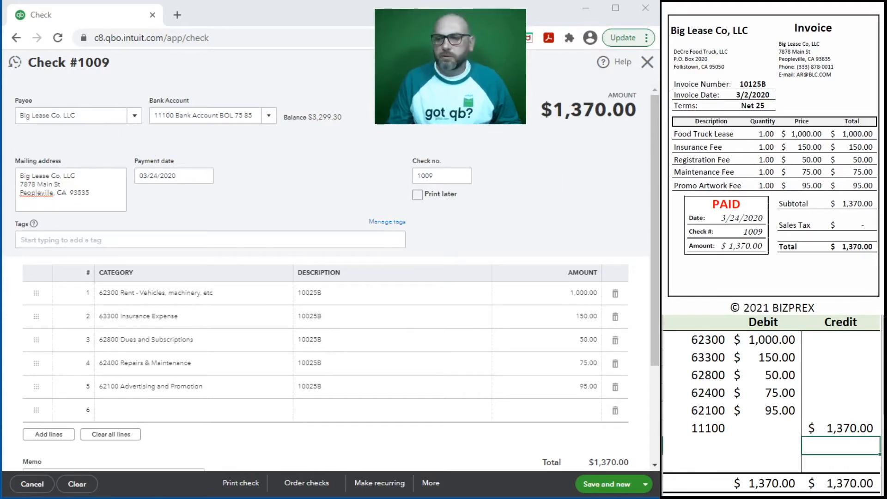
Save the Big Lease Co, LLC check and clear all its postings from the worksheet.
{"action": "left_click", "coordinate": [601, 484]}
{"action": "left_click_drag", "start_coordinate": [844, 428], "coordinate": [697, 340]}
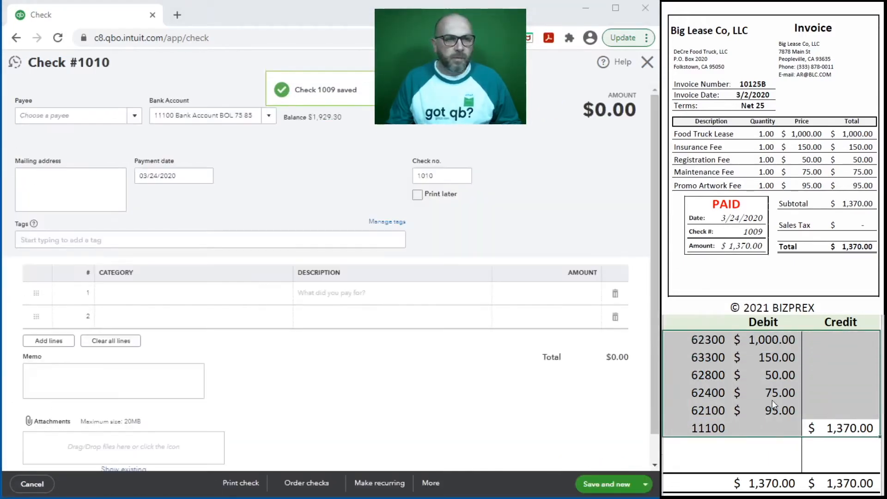
{"action": "key", "text": "Delete"}
Close the blank check and open the Receipts page for adding the Gas Station on Main St sale receipt.
{"action": "scroll", "coordinate": [784, 161], "scroll_direction": "down", "scroll_amount": 5}
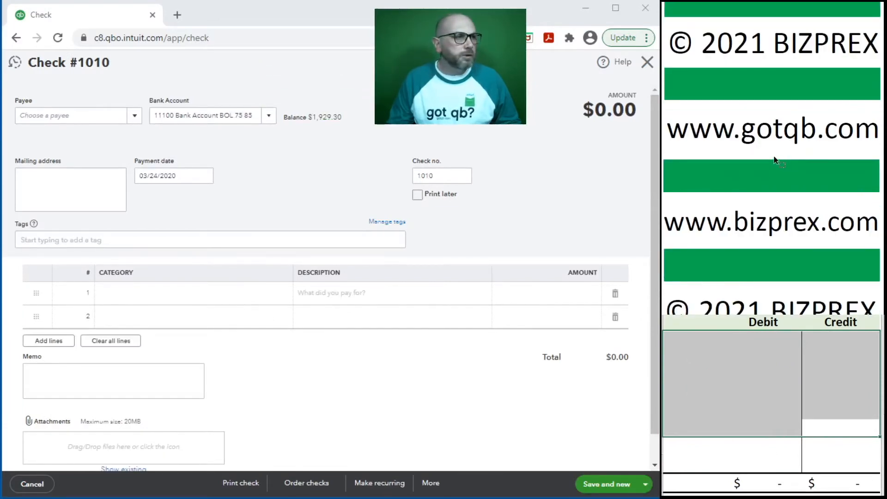
{"action": "left_click", "coordinate": [648, 62]}
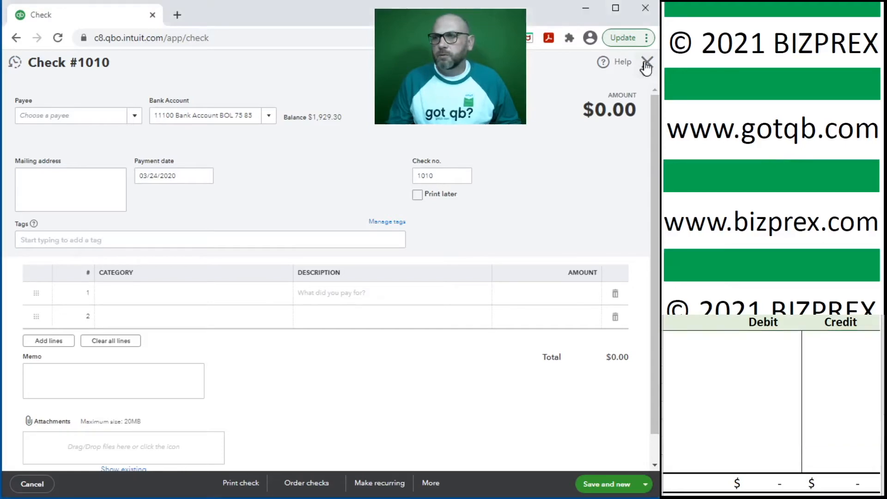
{"action": "scroll", "coordinate": [763, 107], "scroll_direction": "down", "scroll_amount": 5}
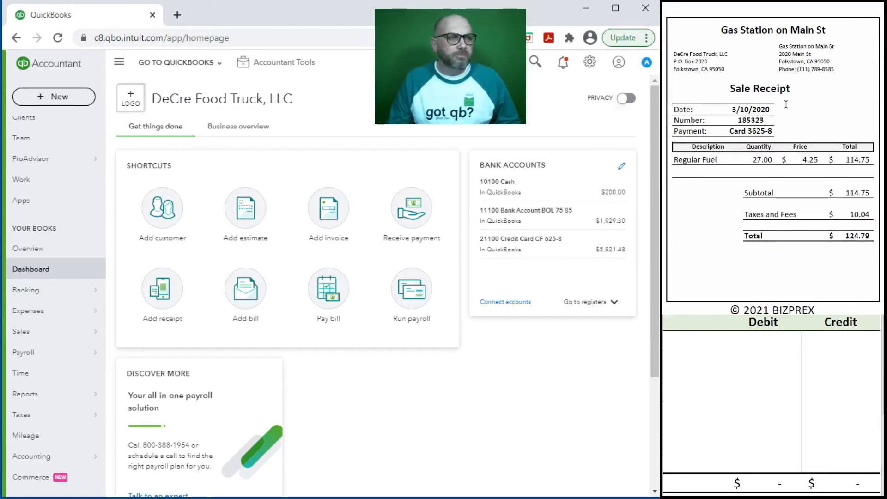
{"action": "left_click", "coordinate": [161, 296]}
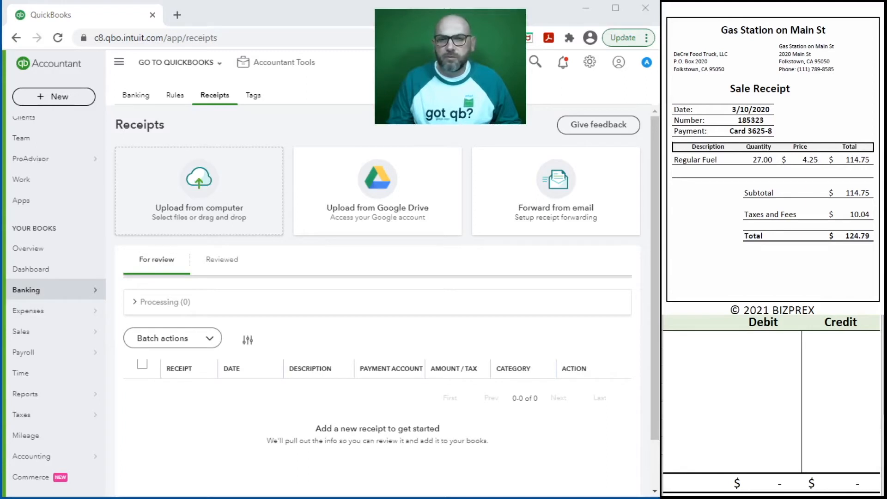
Upload the gas station sale receipt from the computer and open the processed receipt for review.
{"action": "left_click_drag", "start_coordinate": [281, 490], "coordinate": [209, 211]}
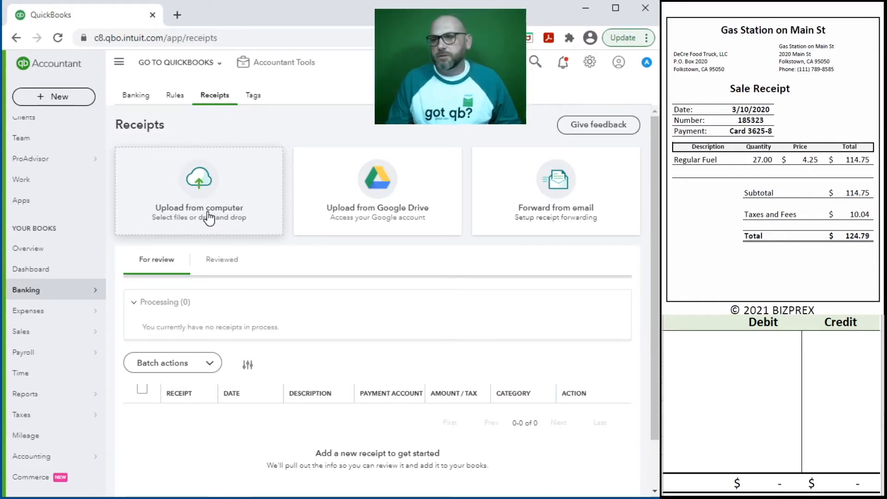
{"action": "left_click", "coordinate": [59, 38]}
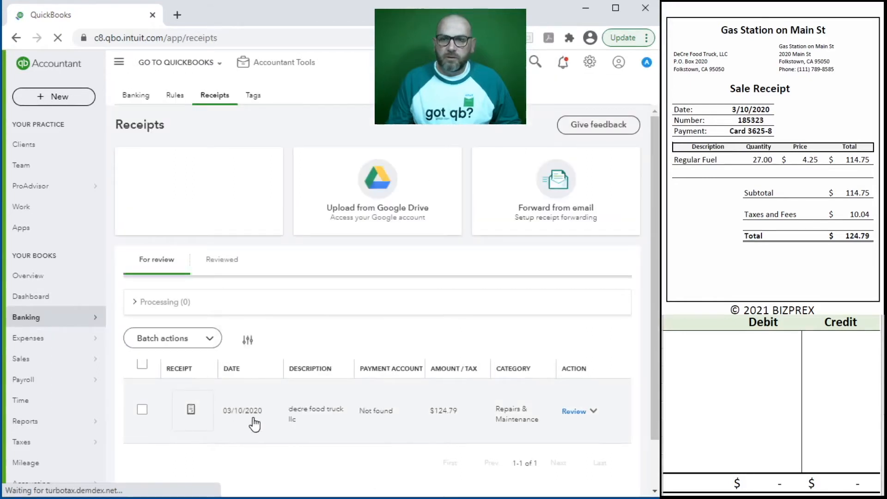
{"action": "left_click", "coordinate": [573, 411]}
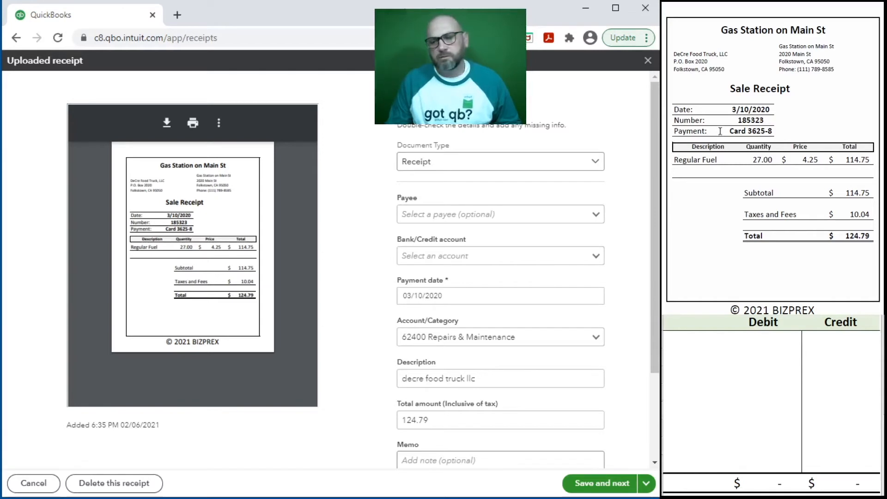
Set the payee to Gas Station on Main St and the bank/credit account to the 21100 Credit Card account.
{"action": "left_click", "coordinate": [442, 216]}
{"action": "type", "text": "gas"}
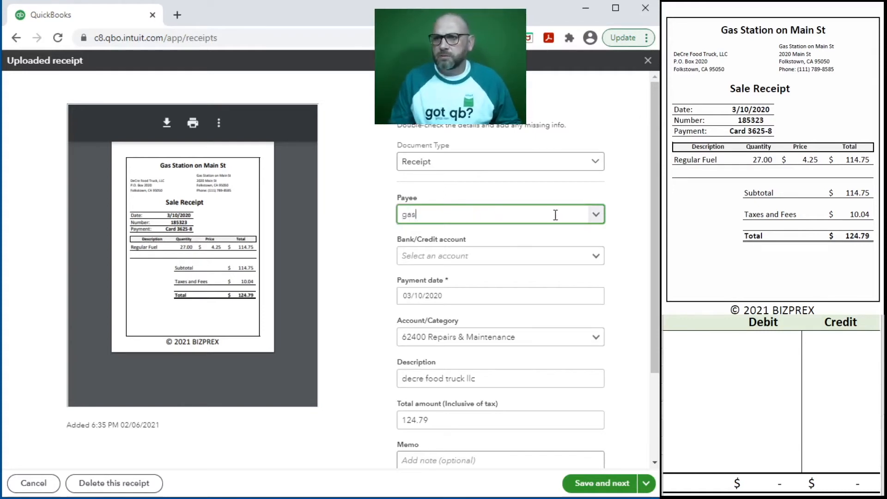
{"action": "left_click", "coordinate": [483, 259]}
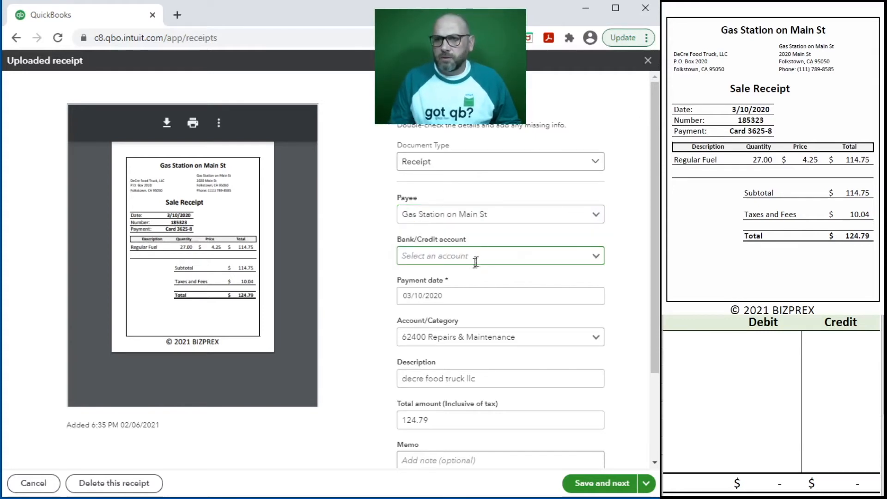
{"action": "left_click", "coordinate": [597, 257]}
{"action": "left_click", "coordinate": [562, 255]}
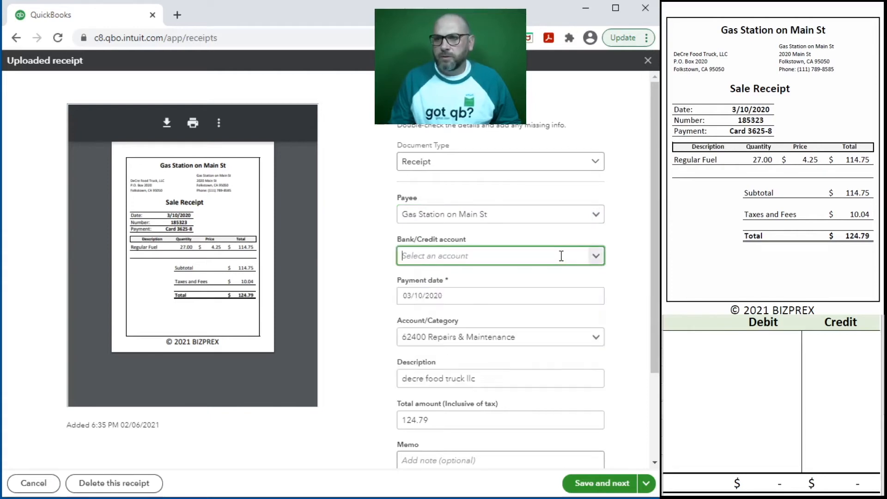
{"action": "type", "text": "c"}
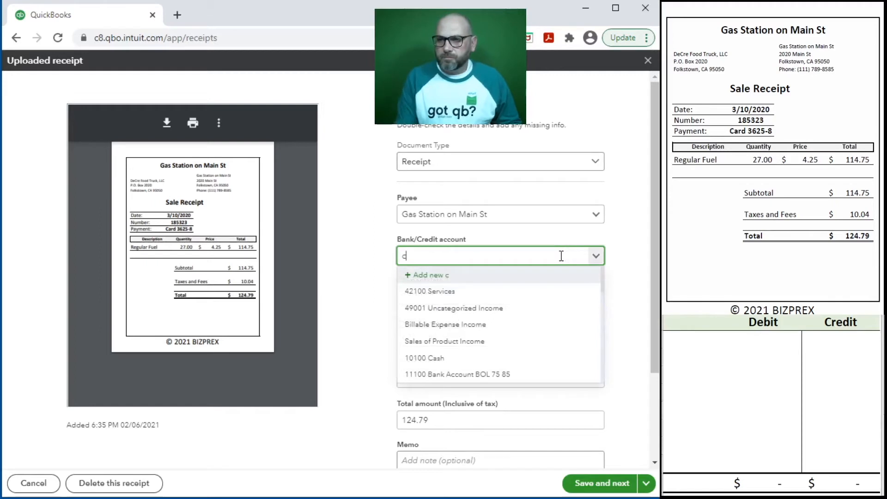
{"action": "scroll", "coordinate": [525, 305], "scroll_direction": "down", "scroll_amount": 3}
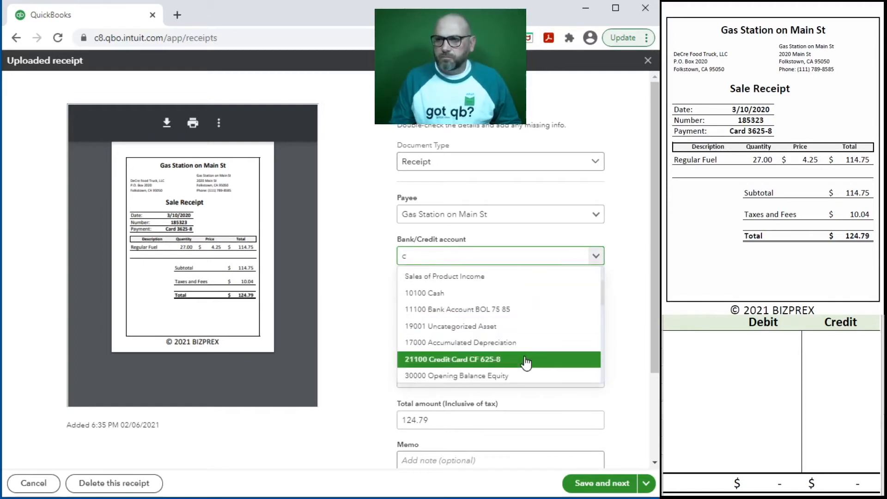
{"action": "left_click", "coordinate": [526, 361]}
Change the uploaded receipt's account/category to 63200 Truck Expense - Fuel.
{"action": "left_click", "coordinate": [521, 296]}
{"action": "left_click", "coordinate": [470, 338]}
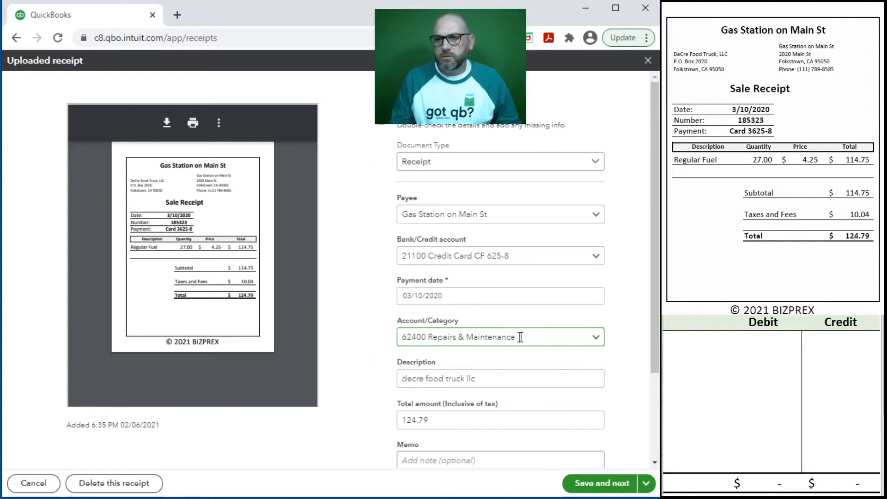
{"action": "left_click_drag", "start_coordinate": [550, 333], "coordinate": [389, 342]}
{"action": "type", "text": "fuel"}
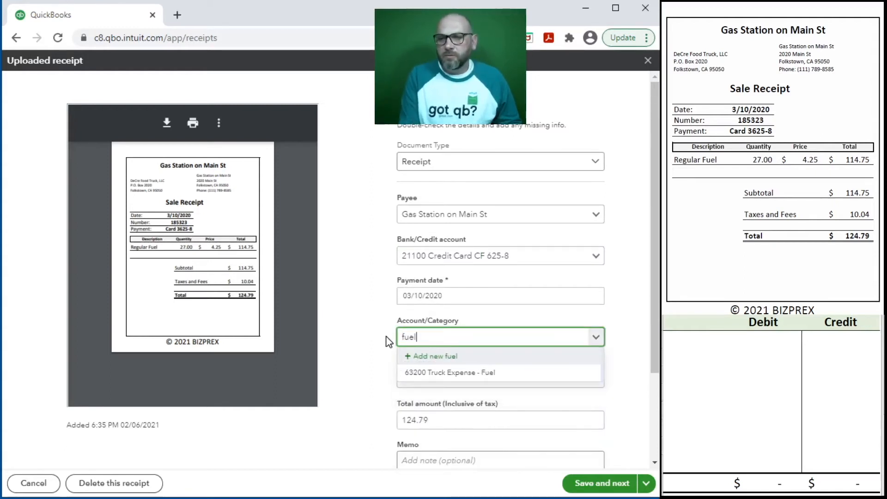
{"action": "left_click", "coordinate": [514, 380]}
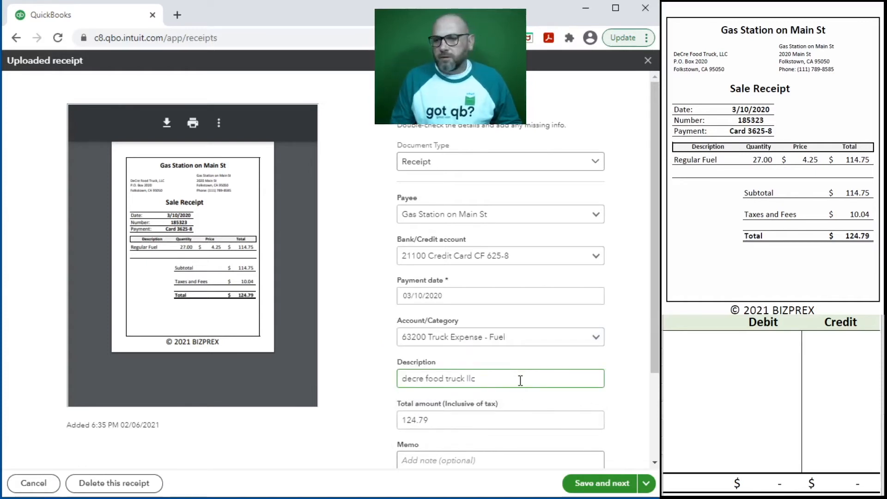
Replace the uploaded receipt's description with Fuel.
{"action": "left_click", "coordinate": [515, 375]}
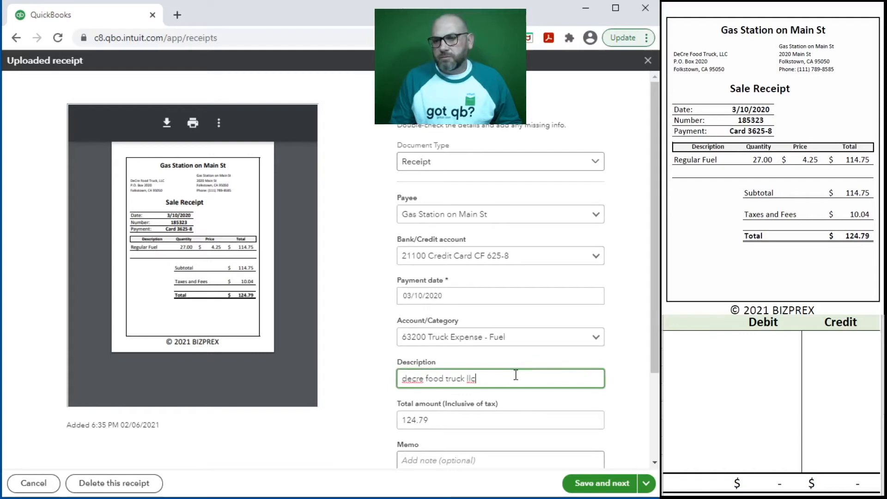
{"action": "left_click_drag", "start_coordinate": [515, 375], "coordinate": [362, 376]}
{"action": "type", "text": "Fule"}
{"action": "key", "text": "BackSpace"}
{"action": "key", "text": "BackSpace"}
{"action": "type", "text": "el"}
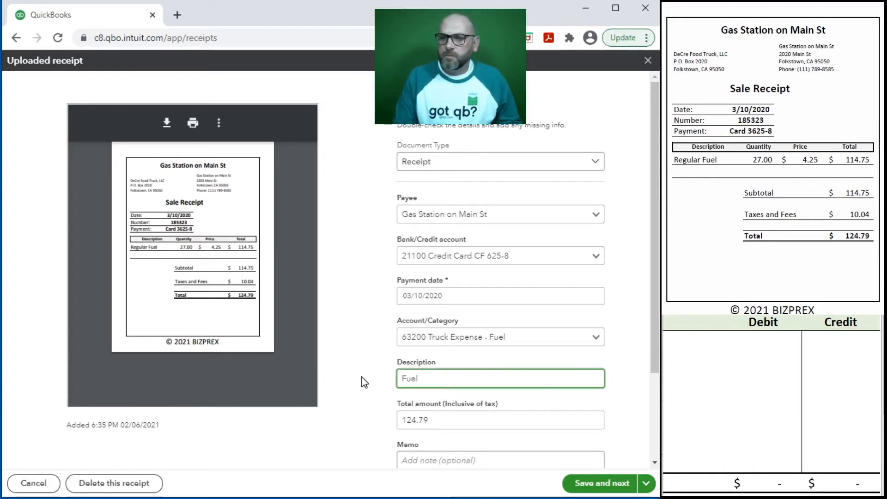
Enter the sale receipt's number in the memo of the uploaded receipt.
{"action": "left_click", "coordinate": [405, 419]}
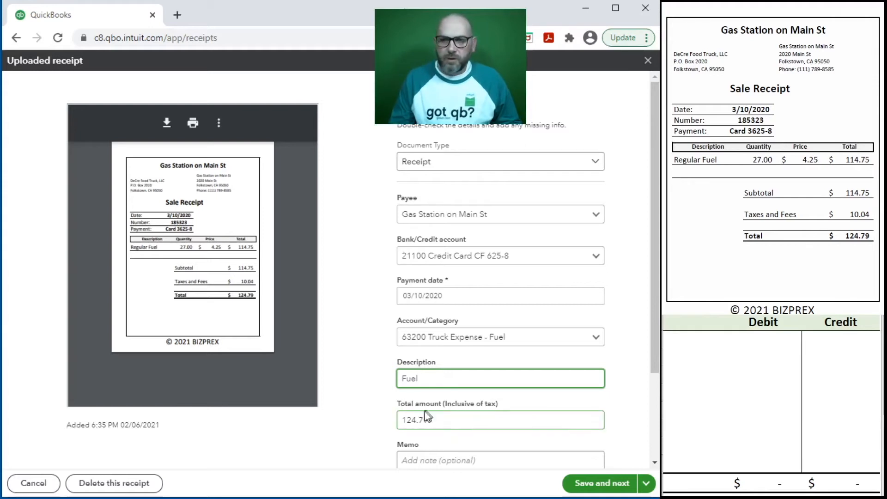
{"action": "scroll", "coordinate": [426, 416], "scroll_direction": "down", "scroll_amount": 3}
{"action": "left_click", "coordinate": [439, 357]}
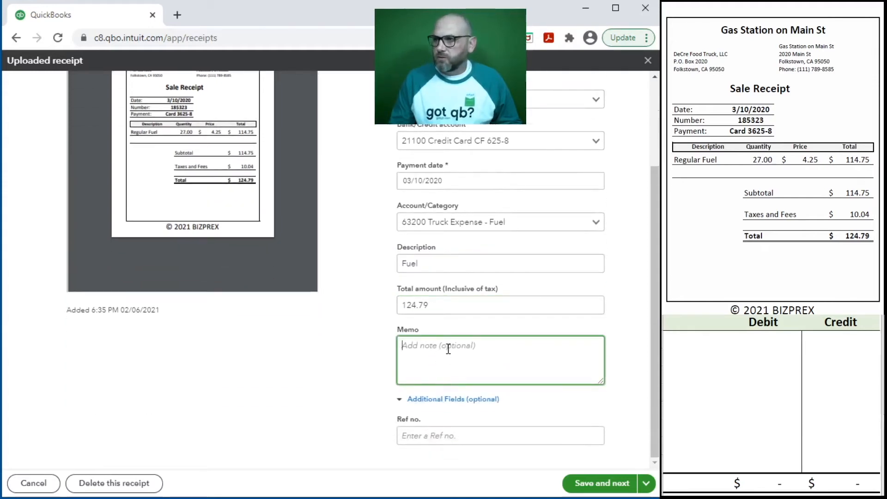
{"action": "type", "text": "18"}
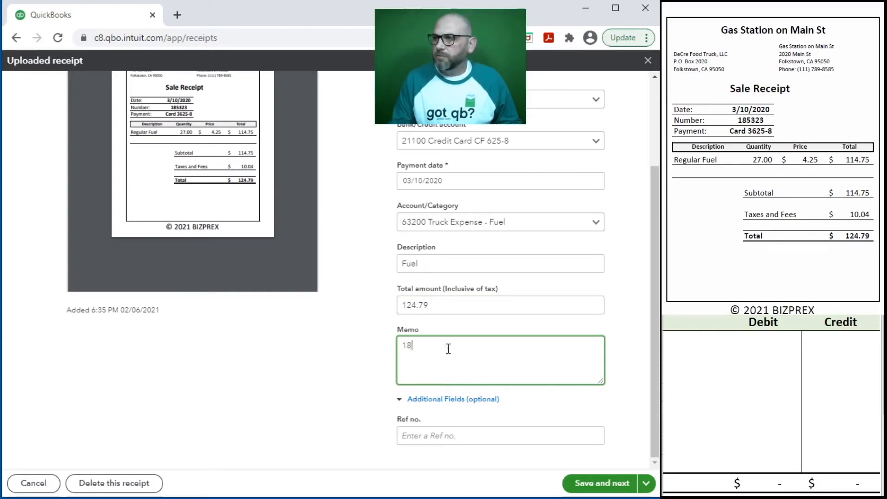
{"action": "type", "text": "5323"}
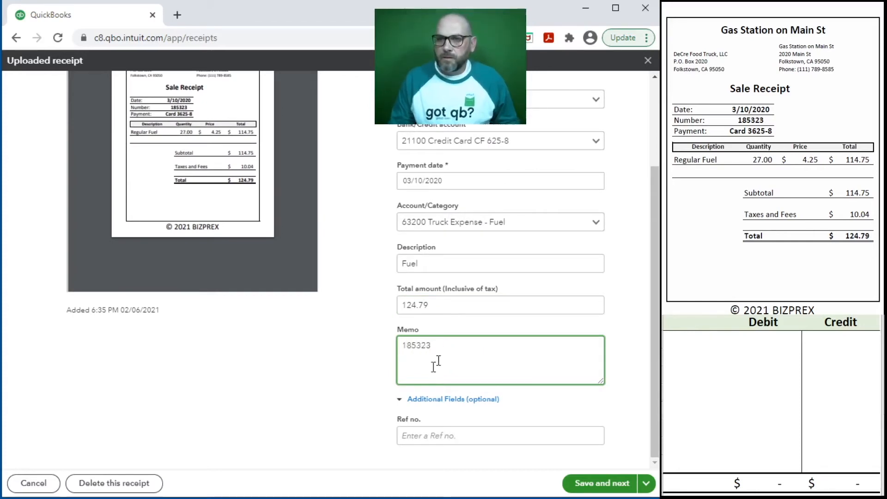
Copy the receipt number from the memo into the description, replacing its text, and into the reference number field.
{"action": "left_click_drag", "start_coordinate": [437, 347], "coordinate": [355, 342]}
{"action": "key", "text": "ctrl+c"}
{"action": "left_click", "coordinate": [408, 259]}
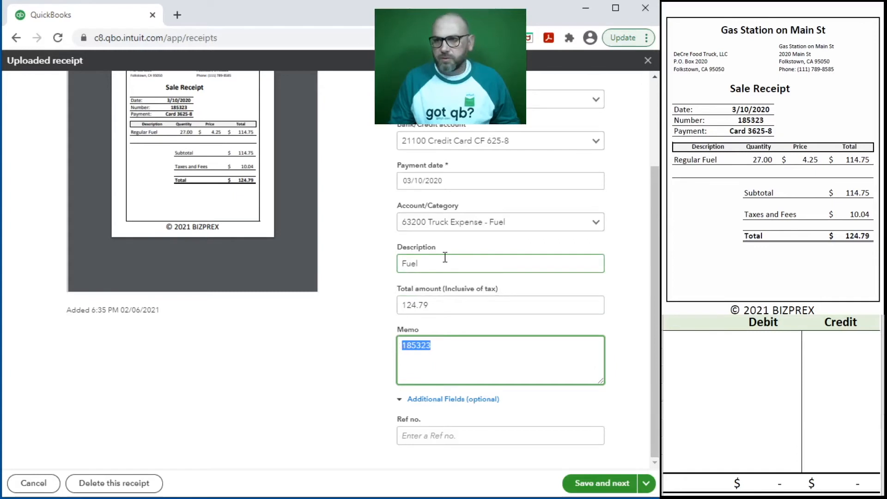
{"action": "left_click_drag", "start_coordinate": [443, 256], "coordinate": [317, 257]}
{"action": "key", "text": "ctrl+v"}
{"action": "left_click", "coordinate": [465, 435]}
{"action": "key", "text": "ctrl+v"}
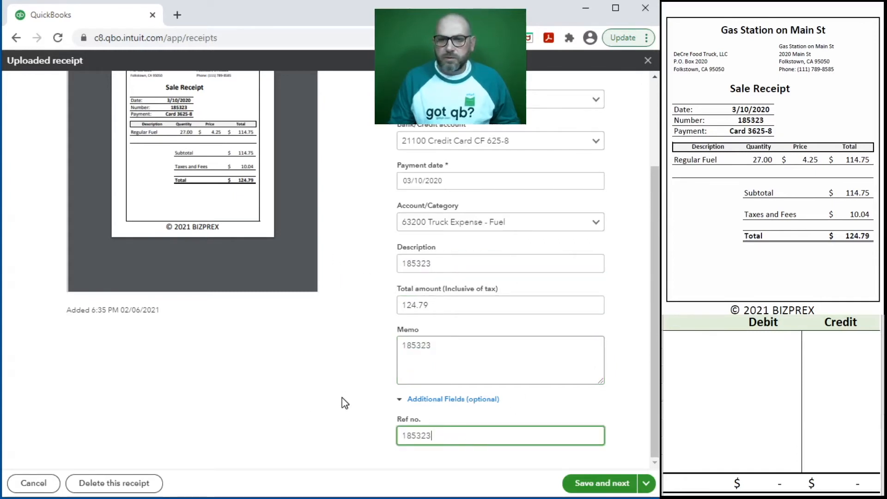
{"action": "scroll", "coordinate": [342, 399], "scroll_direction": "up", "scroll_amount": 3}
{"action": "scroll", "coordinate": [343, 404], "scroll_direction": "down", "scroll_amount": 3}
{"action": "scroll", "coordinate": [344, 404], "scroll_direction": "up", "scroll_amount": 3}
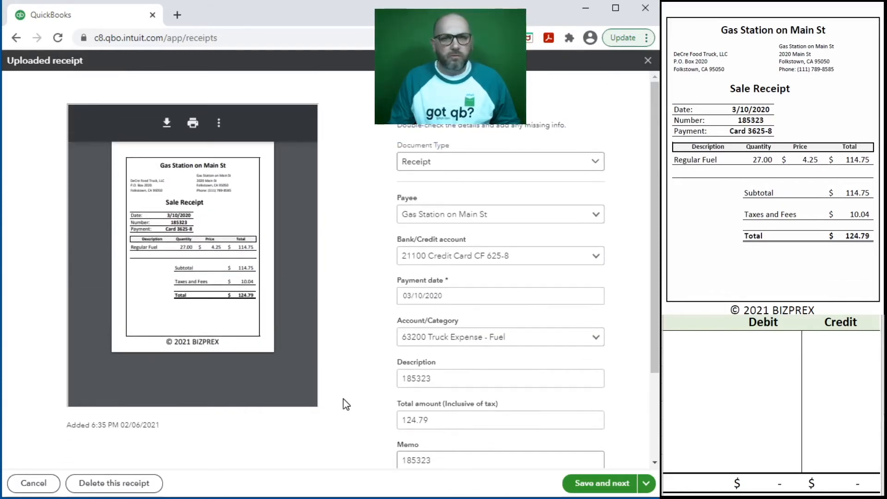
Enter account 63200 with a debit of 124.79 on the first row of the worksheet.
{"action": "left_click", "coordinate": [749, 363]}
{"action": "left_click", "coordinate": [702, 340]}
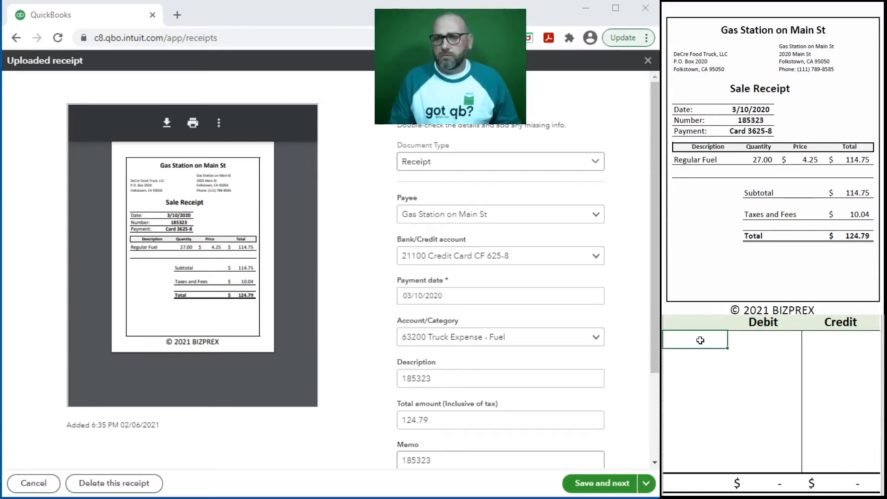
{"action": "type", "text": "63200"}
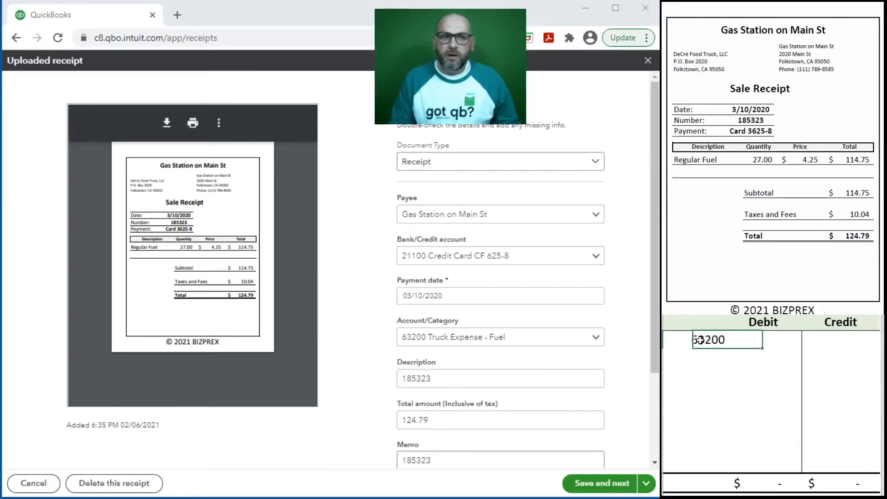
{"action": "key", "text": "Tab"}
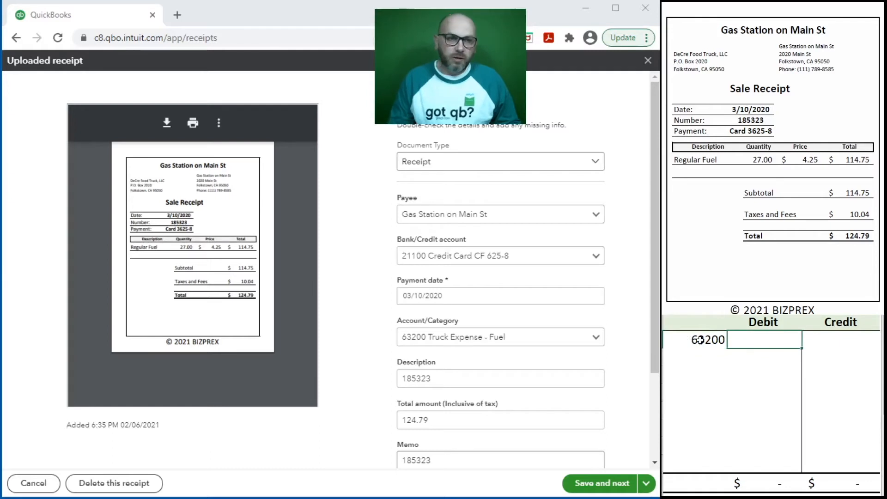
{"action": "type", "text": "124.79"}
{"action": "key", "text": "Return"}
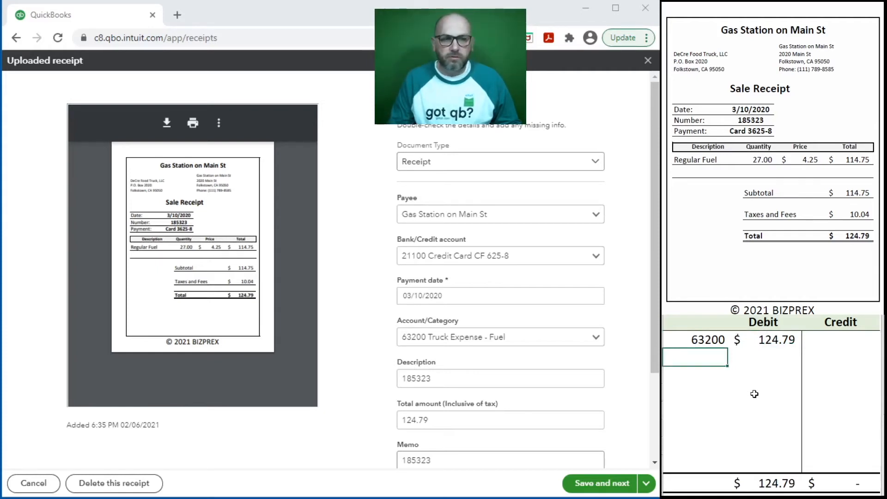
Enter account 21100 with a credit of 124.79 on the second row of the worksheet.
{"action": "type", "text": "21100"}
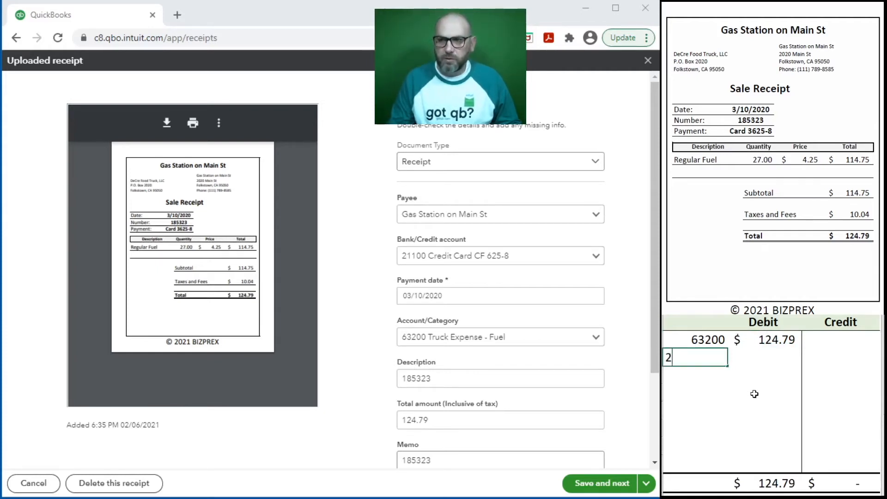
{"action": "key", "text": "Tab"}
{"action": "key", "text": "Tab"}
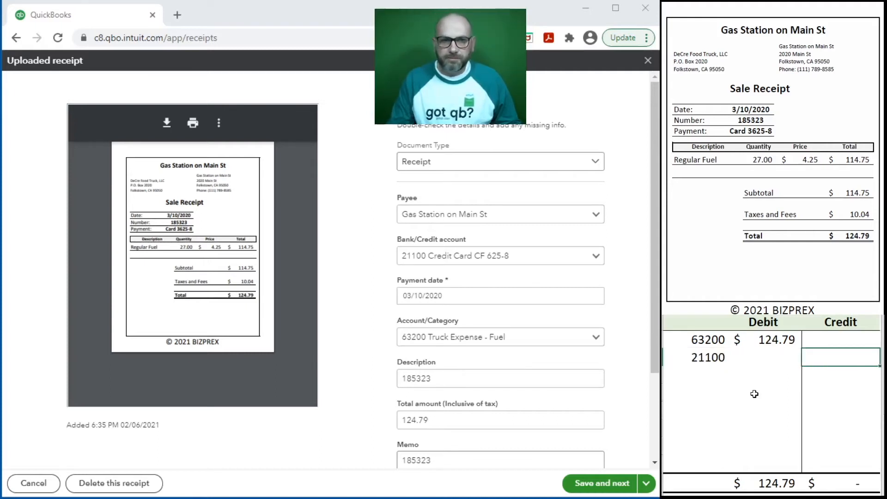
{"action": "type", "text": "124.79"}
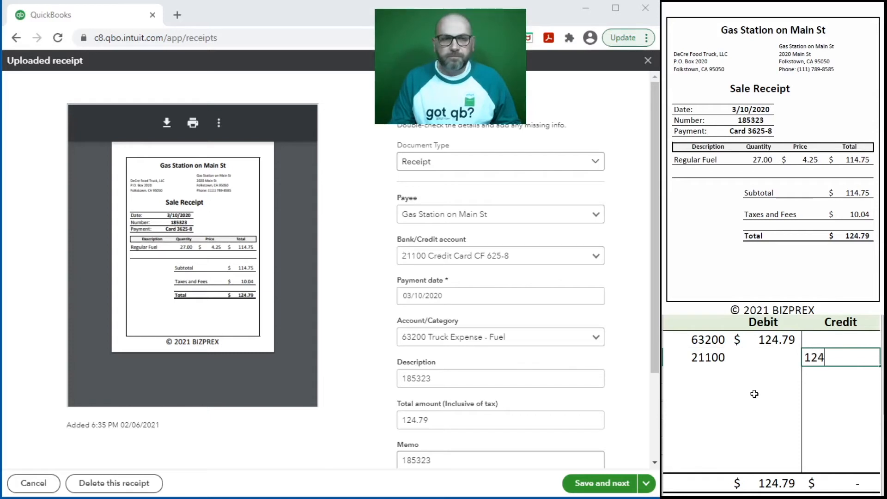
{"action": "key", "text": "ctrl+Return"}
{"action": "key", "text": "Return"}
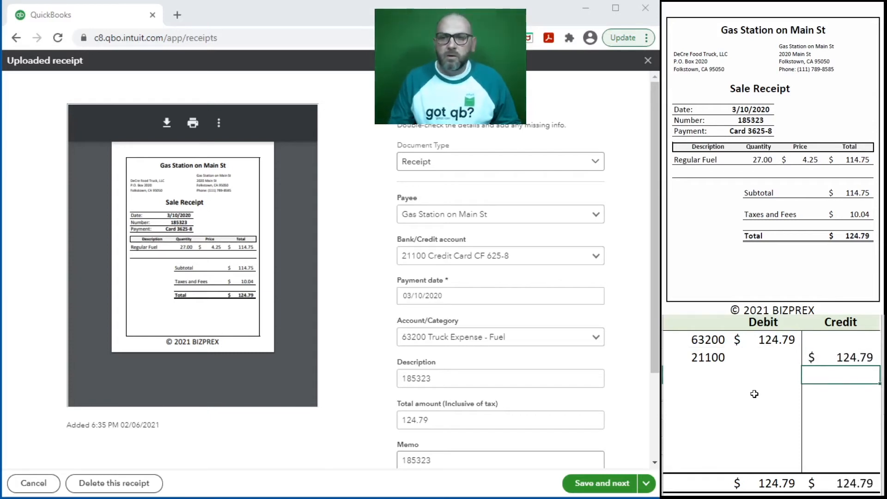
Save the reviewed gas station receipt details and create the expense from them.
{"action": "left_click", "coordinate": [429, 416]}
{"action": "scroll", "coordinate": [430, 411], "scroll_direction": "down", "scroll_amount": 2}
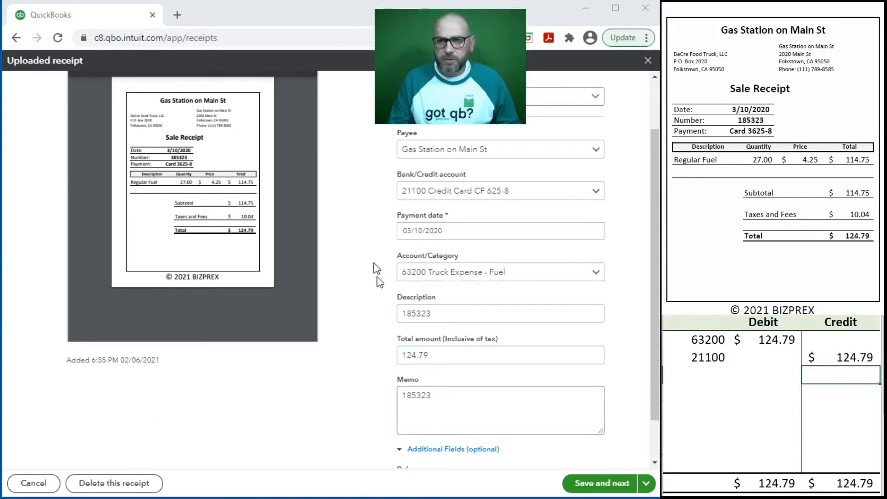
{"action": "scroll", "coordinate": [426, 336], "scroll_direction": "up", "scroll_amount": 2}
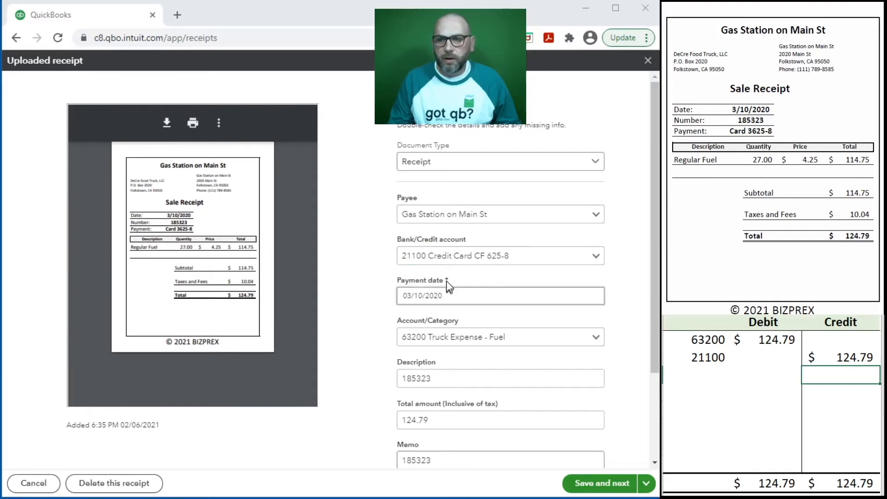
{"action": "left_click", "coordinate": [591, 485]}
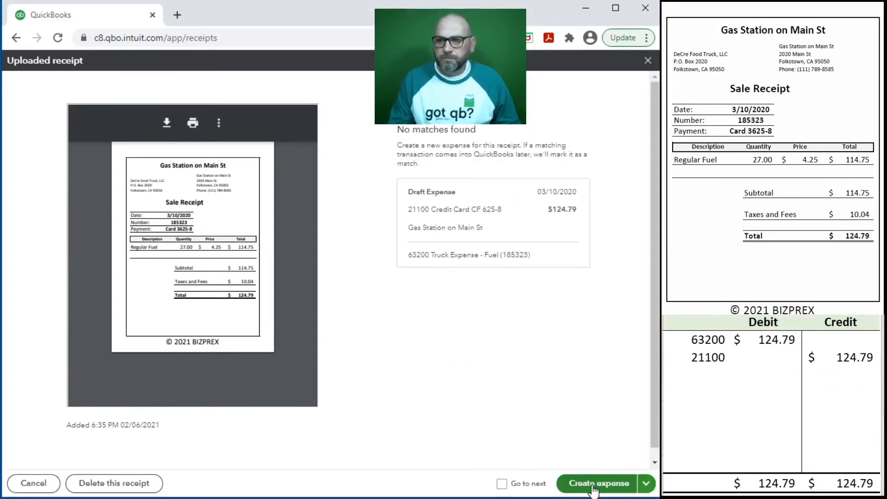
{"action": "left_click", "coordinate": [595, 485]}
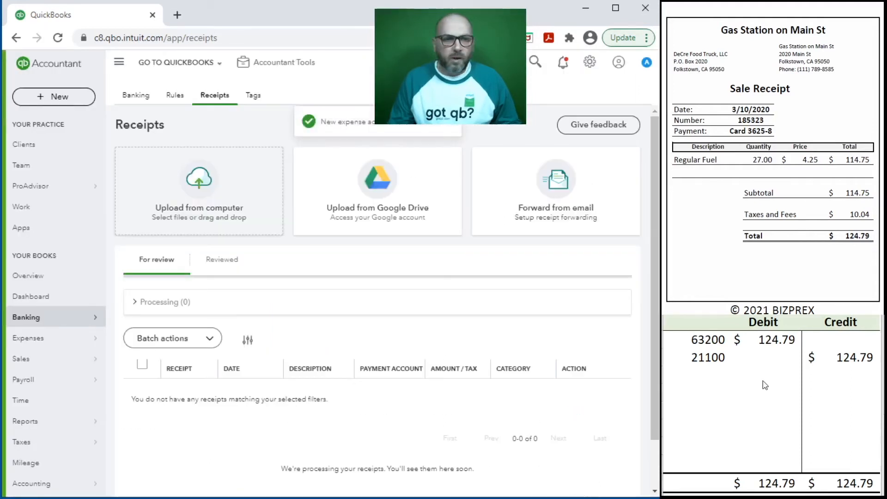
Clear the fuel postings from the worksheet and bring up the Gas Station on Main St sale receipt dated 3/25/2020.
{"action": "left_click_drag", "start_coordinate": [848, 356], "coordinate": [705, 345]}
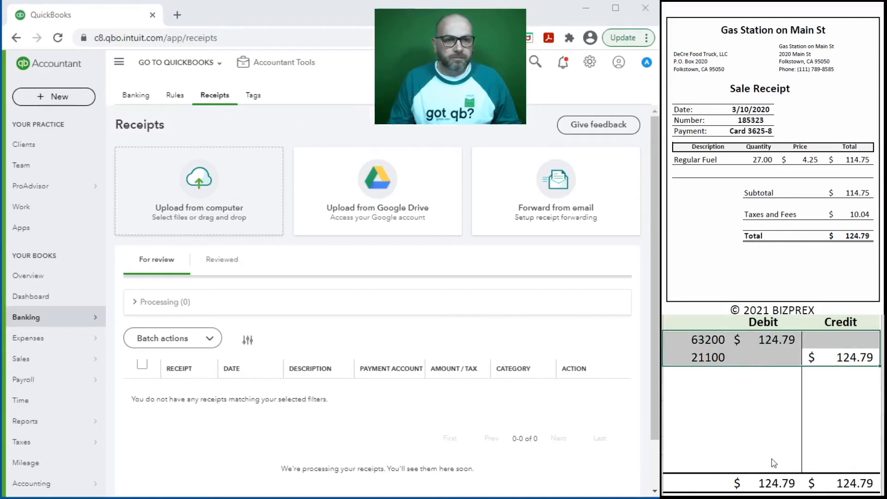
{"action": "key", "text": "Delete"}
{"action": "scroll", "coordinate": [752, 164], "scroll_direction": "down", "scroll_amount": 5}
{"action": "scroll", "coordinate": [752, 164], "scroll_direction": "down", "scroll_amount": 3}
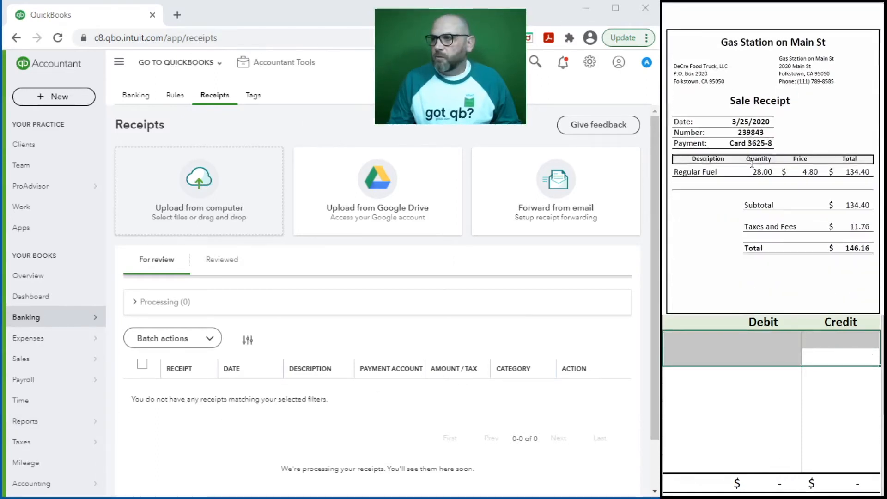
{"action": "scroll", "coordinate": [749, 164], "scroll_direction": "down", "scroll_amount": 1}
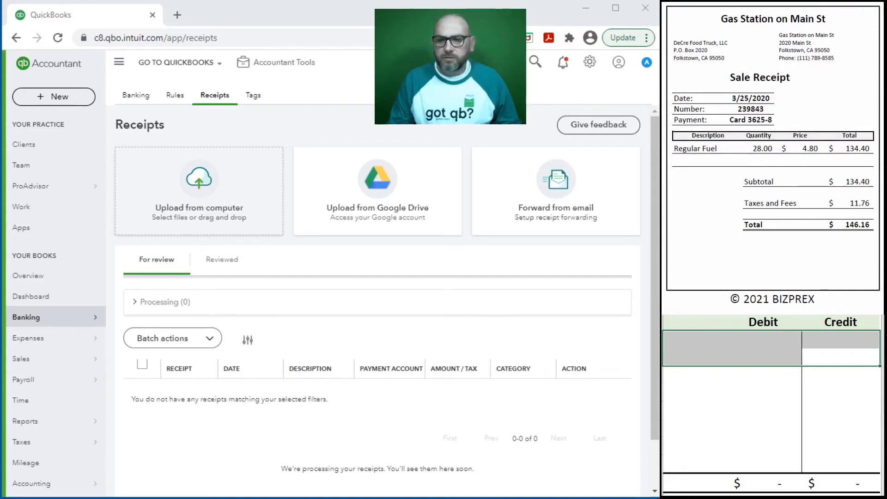
Upload the 3/25/2020 gas station receipt, reload the Receipts page and open the processed receipt for review.
{"action": "key", "text": "Right"}
{"action": "left_click_drag", "start_coordinate": [277, 497], "coordinate": [187, 199]}
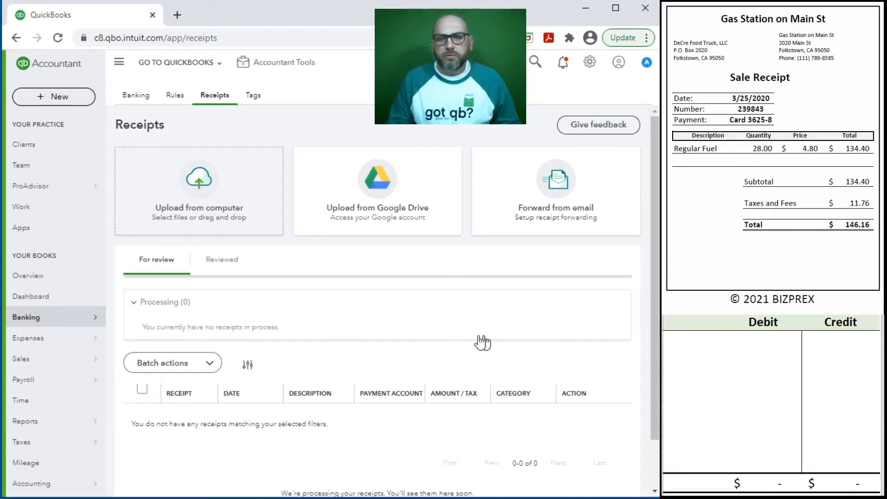
{"action": "left_click", "coordinate": [58, 38]}
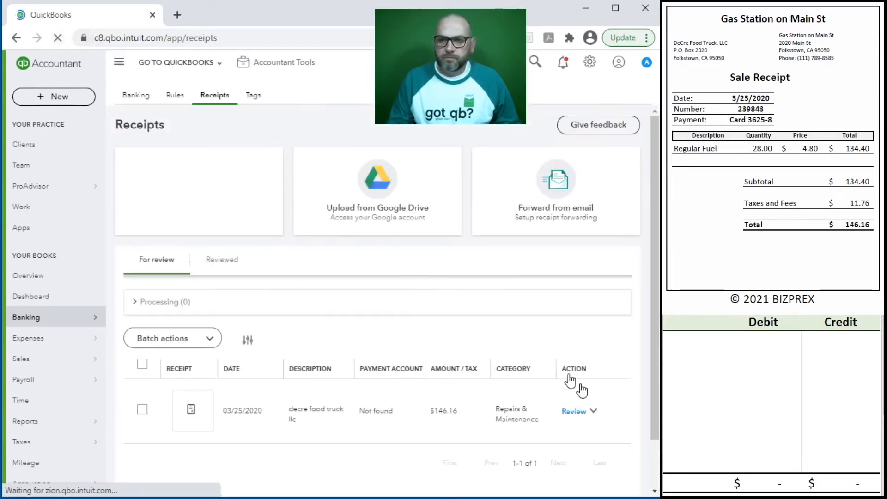
{"action": "left_click", "coordinate": [575, 411]}
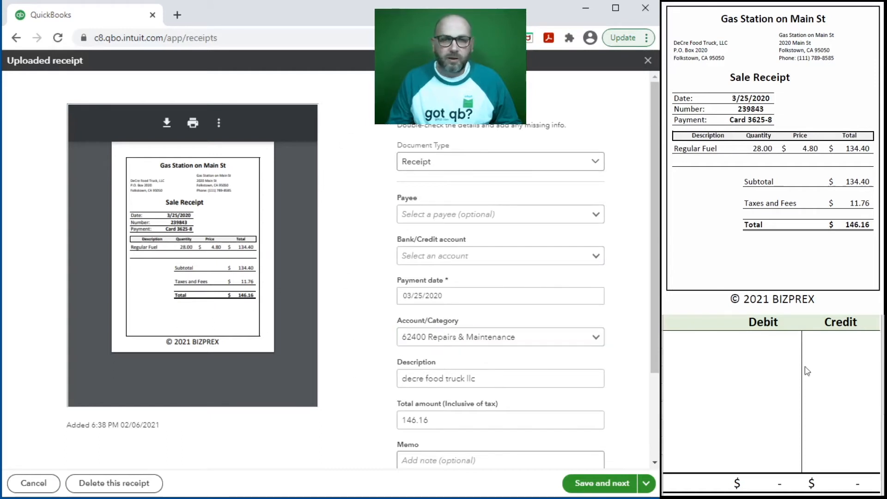
Set the receipt's payee to Gas Station on Main St and its bank/credit account to the 21100 credit card account.
{"action": "left_click", "coordinate": [475, 214]}
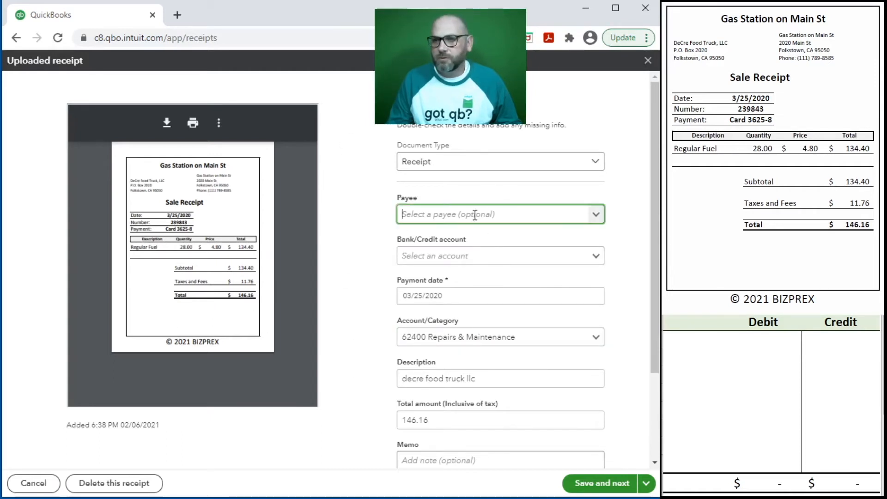
{"action": "type", "text": "gas"}
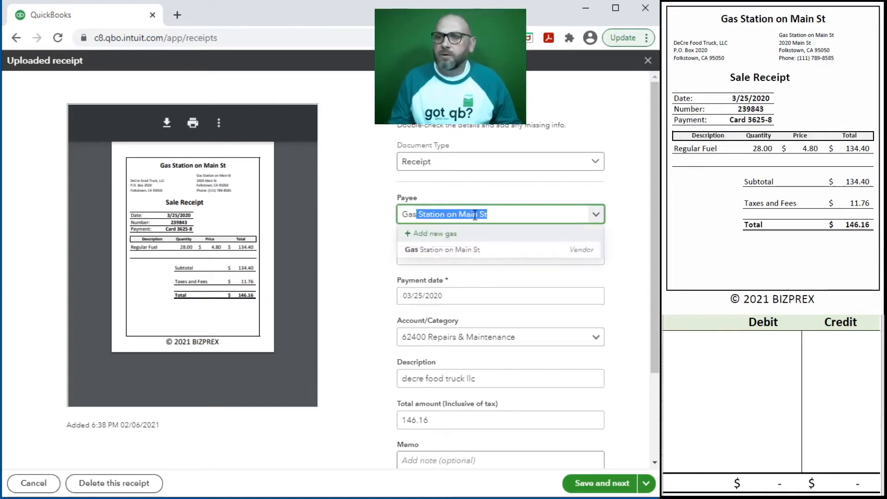
{"action": "left_click", "coordinate": [462, 252]}
{"action": "left_click", "coordinate": [455, 256]}
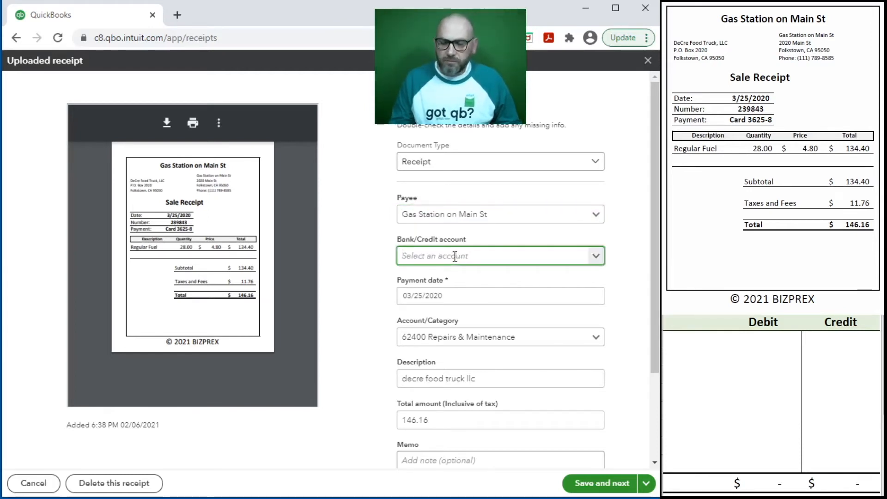
{"action": "type", "text": "cred"}
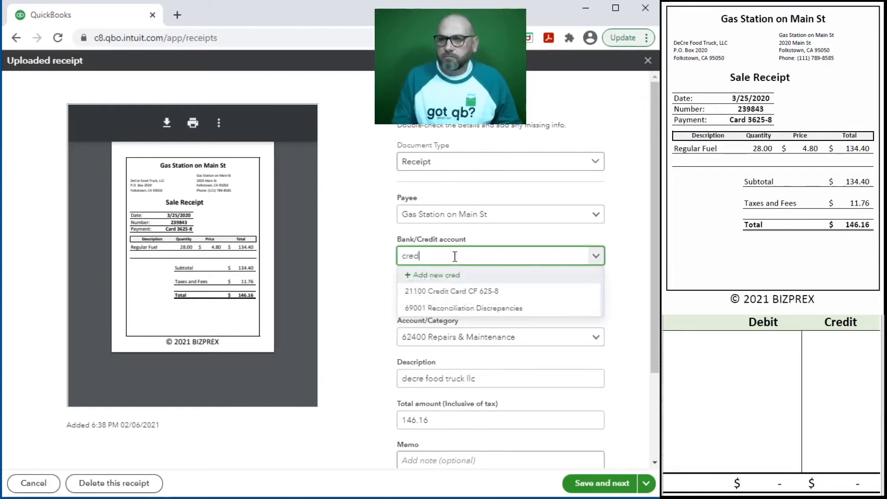
{"action": "left_click", "coordinate": [469, 292]}
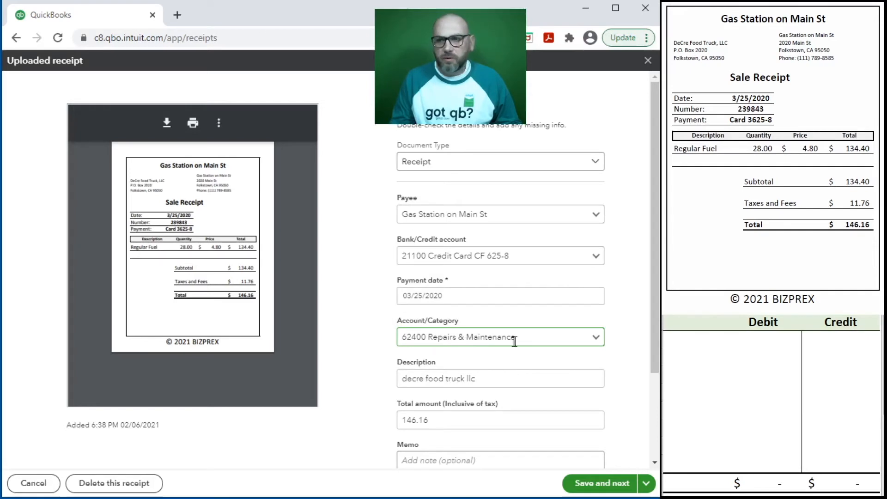
Change the receipt's account category to 63200 Truck Expense - Fuel.
{"action": "left_click", "coordinate": [542, 338]}
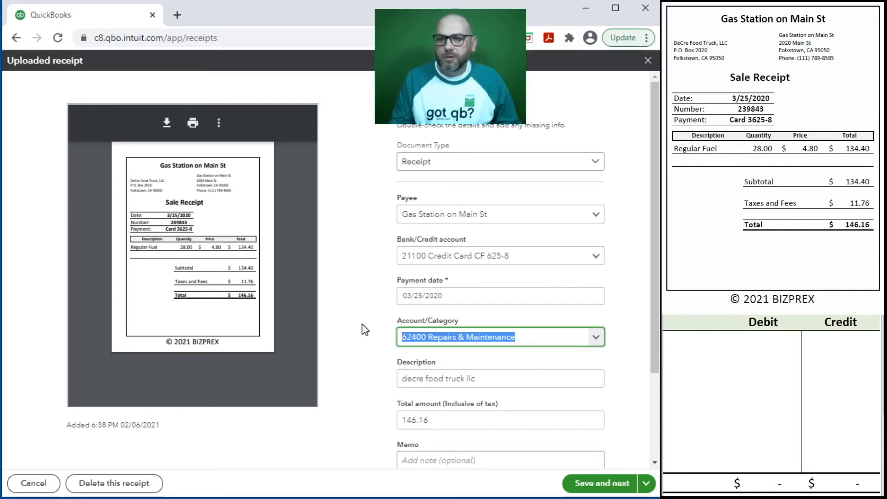
{"action": "type", "text": "fuel"}
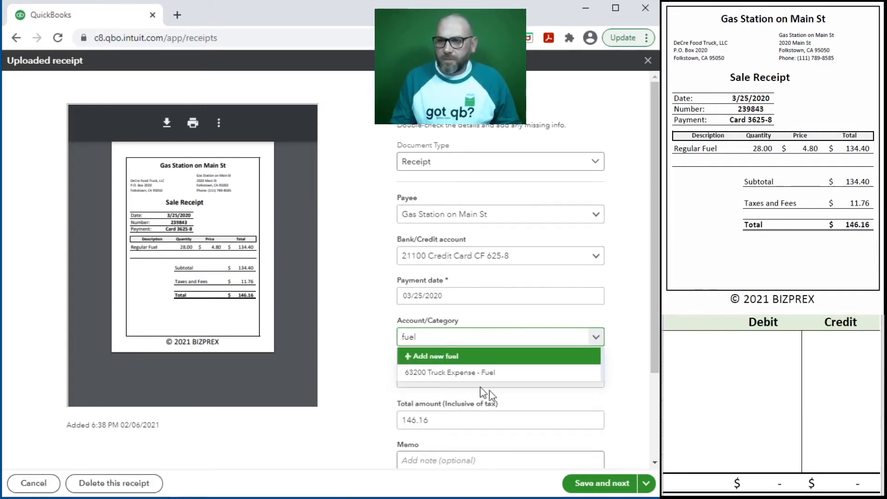
{"action": "left_click", "coordinate": [448, 372]}
Replace the receipt's description with the sale receipt number.
{"action": "left_click", "coordinate": [509, 378]}
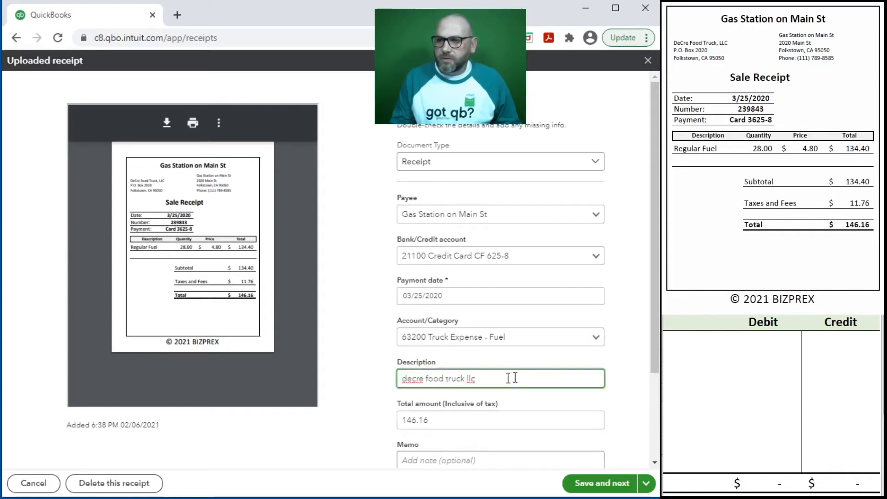
{"action": "left_click_drag", "start_coordinate": [511, 378], "coordinate": [318, 368]}
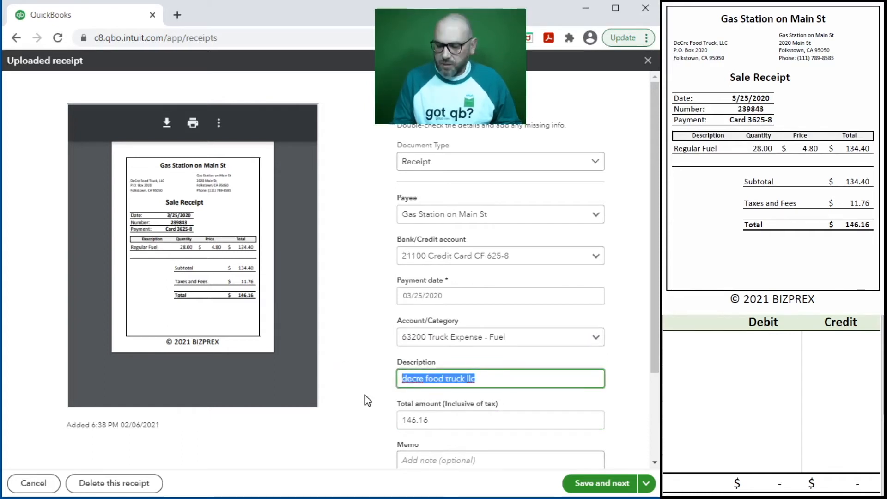
{"action": "type", "text": "23"}
{"action": "type", "text": "9843"}
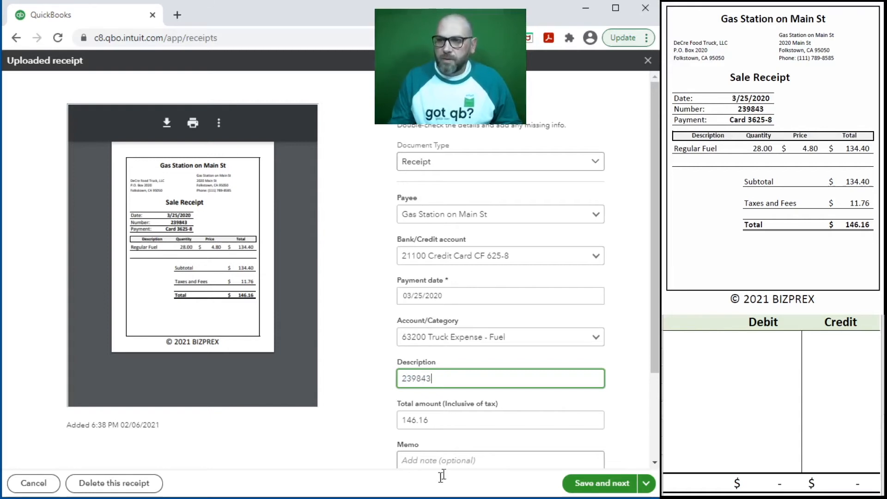
{"action": "key", "text": "Tab"}
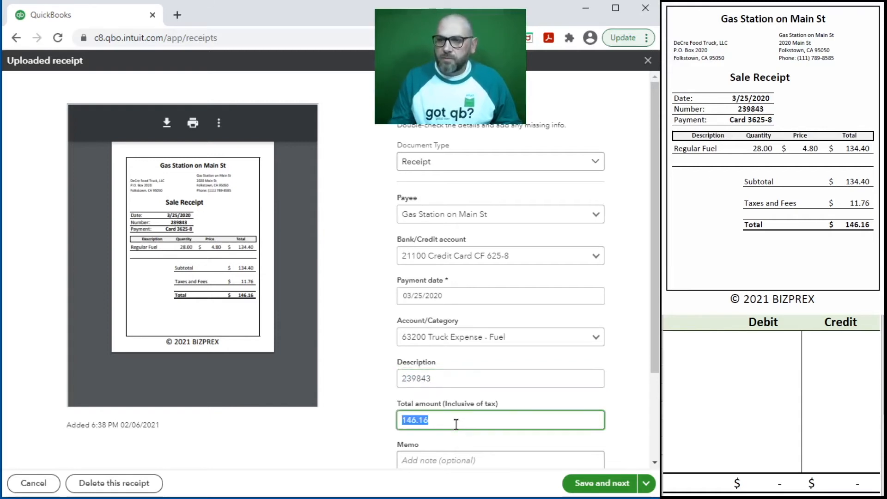
Copy the receipt number from the description into the receipt's memo and reference number.
{"action": "key", "text": "shift+Tab"}
{"action": "key", "text": "ctrl+c"}
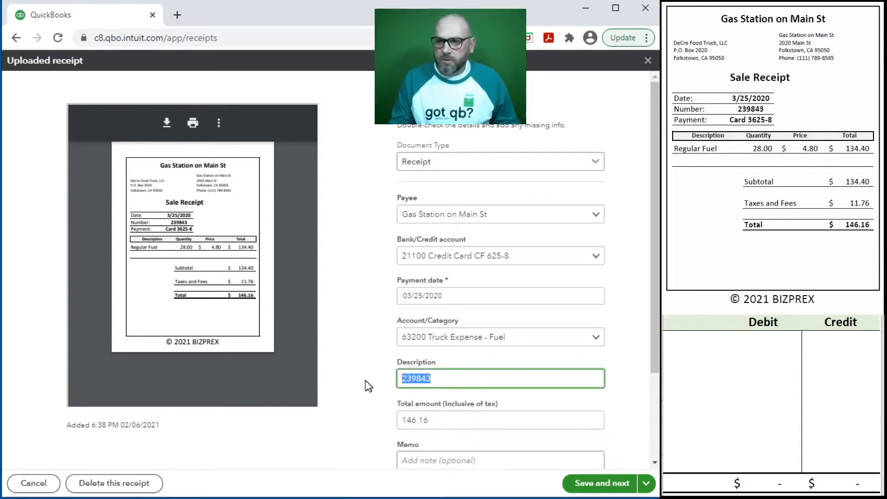
{"action": "left_click", "coordinate": [464, 458]}
{"action": "key", "text": "ctrl+v"}
{"action": "scroll", "coordinate": [457, 439], "scroll_direction": "down", "scroll_amount": 3}
{"action": "left_click", "coordinate": [449, 431]}
{"action": "key", "text": "ctrl+v"}
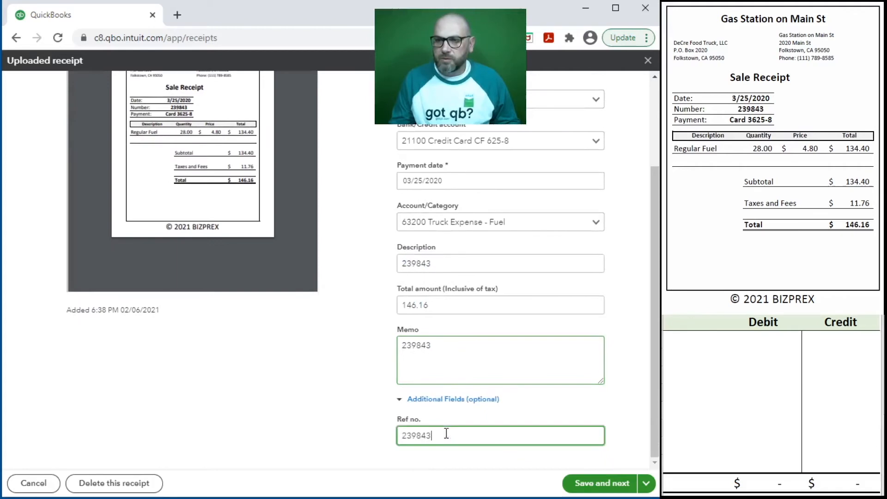
{"action": "scroll", "coordinate": [451, 432], "scroll_direction": "up", "scroll_amount": 5}
Enter account 21100 with a credit of 146.16 on the first row of the worksheet.
{"action": "left_click", "coordinate": [715, 341]}
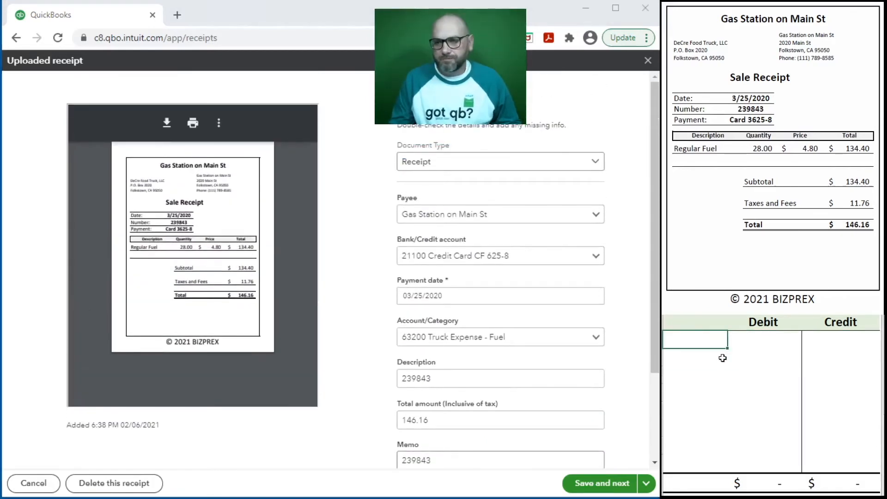
{"action": "type", "text": "21100"}
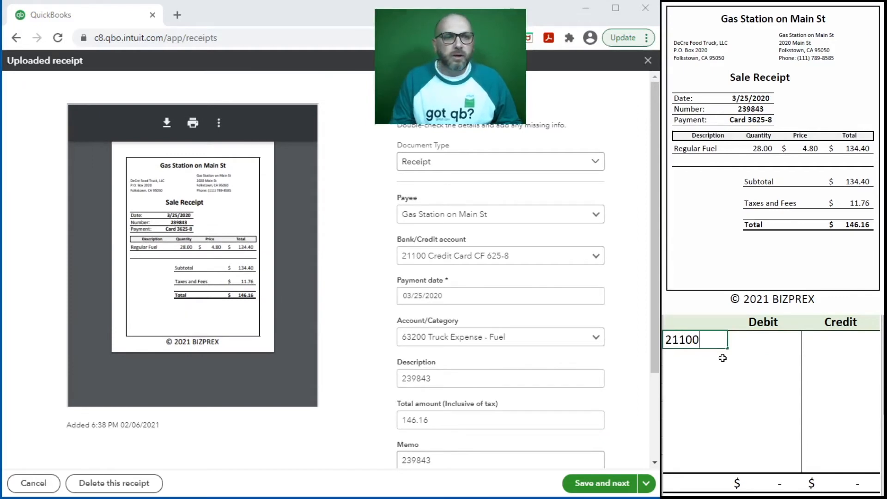
{"action": "key", "text": "Tab"}
{"action": "key", "text": "Tab"}
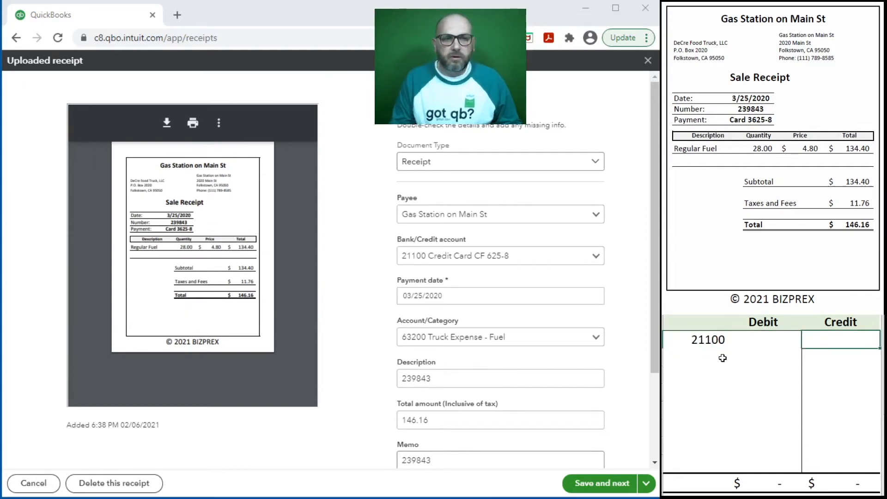
{"action": "type", "text": "146.16"}
{"action": "key", "text": "Return"}
{"action": "key", "text": "Left"}
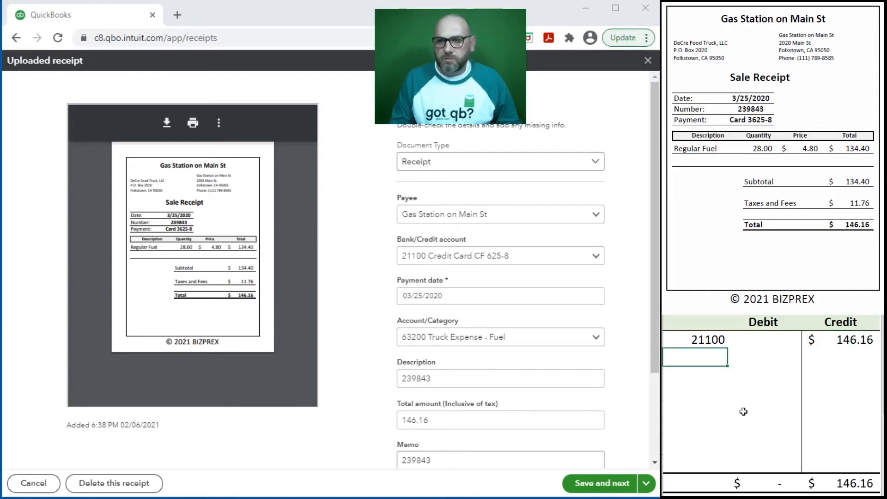
Enter account 63200 with a debit of 146.16 on the second row of the worksheet.
{"action": "type", "text": "63200"}
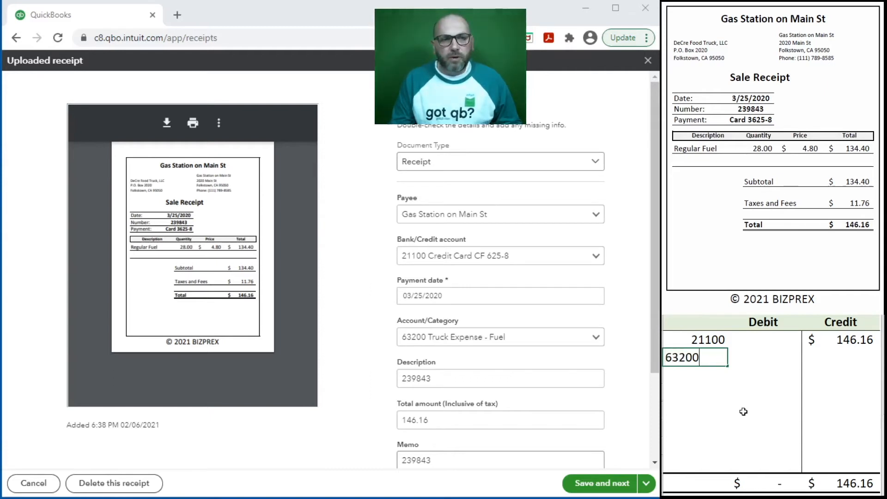
{"action": "key", "text": "Tab"}
{"action": "type", "text": "146.15"}
{"action": "key", "text": "BackSpace"}
{"action": "type", "text": "6"}
{"action": "key", "text": "Return"}
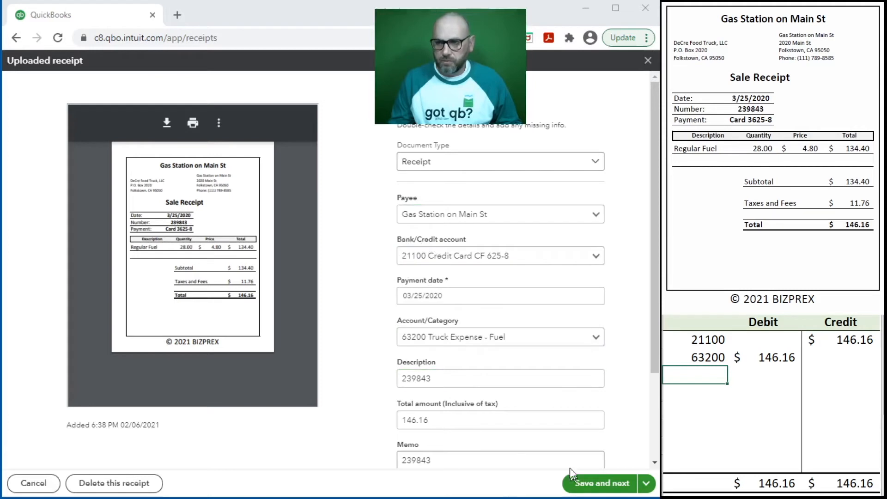
Save the receipt details and create the fuel expense from them, clearing its postings from the worksheet.
{"action": "left_click", "coordinate": [601, 485]}
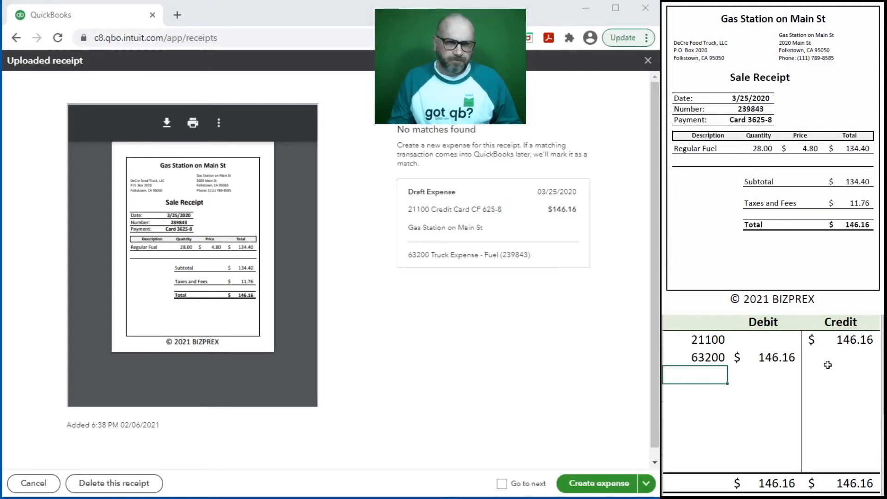
{"action": "left_click_drag", "start_coordinate": [826, 363], "coordinate": [708, 344]}
{"action": "key", "text": "Delete"}
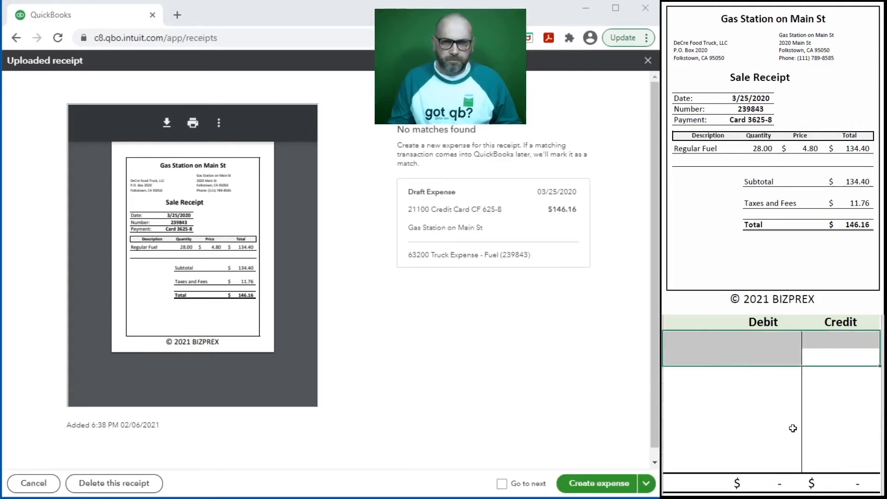
{"action": "left_click", "coordinate": [604, 485]}
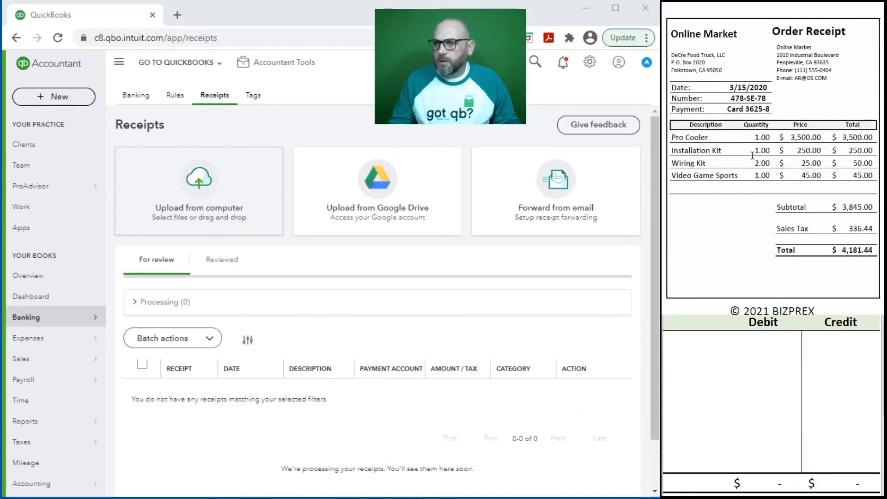
Start a new expense for the 3/15/2020 order receipt and choose Online Market as the payee.
{"action": "scroll", "coordinate": [752, 156], "scroll_direction": "down", "scroll_amount": 1}
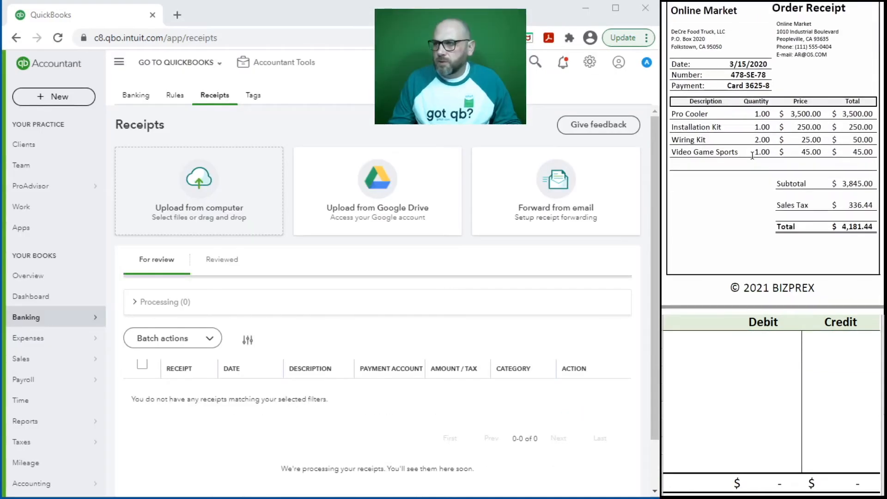
{"action": "scroll", "coordinate": [752, 156], "scroll_direction": "up", "scroll_amount": 1}
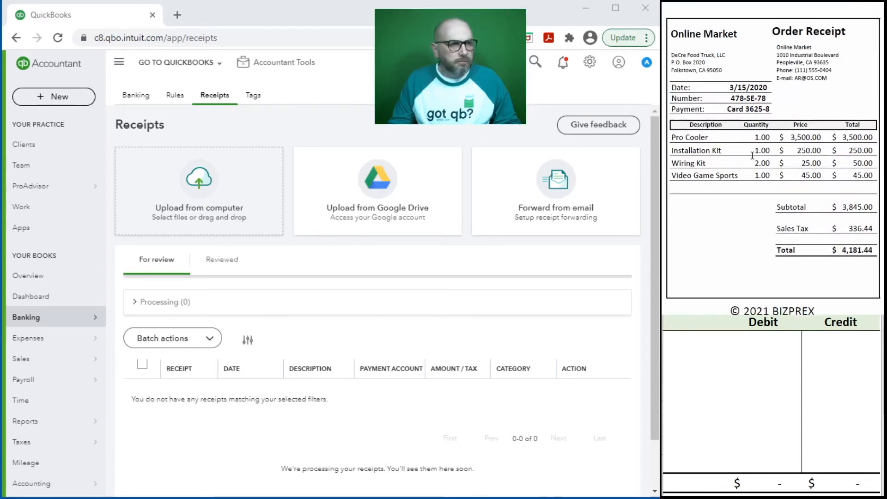
{"action": "scroll", "coordinate": [757, 145], "scroll_direction": "down", "scroll_amount": 1}
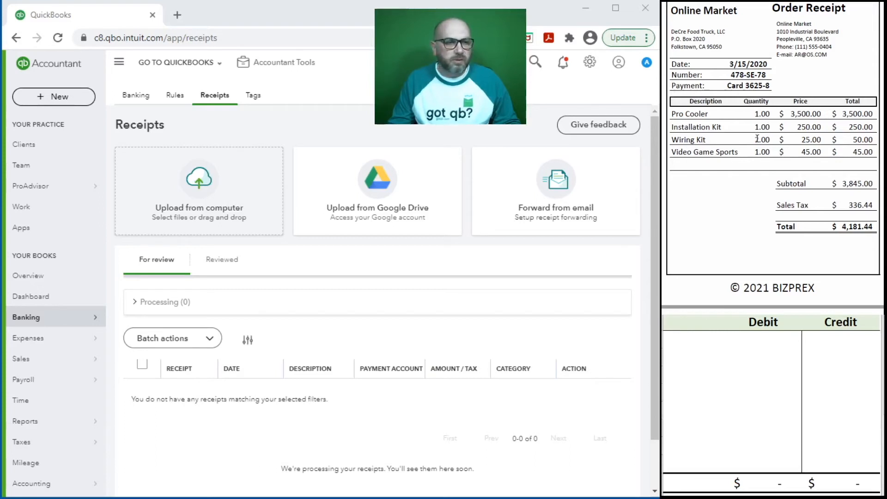
{"action": "left_click", "coordinate": [62, 100]}
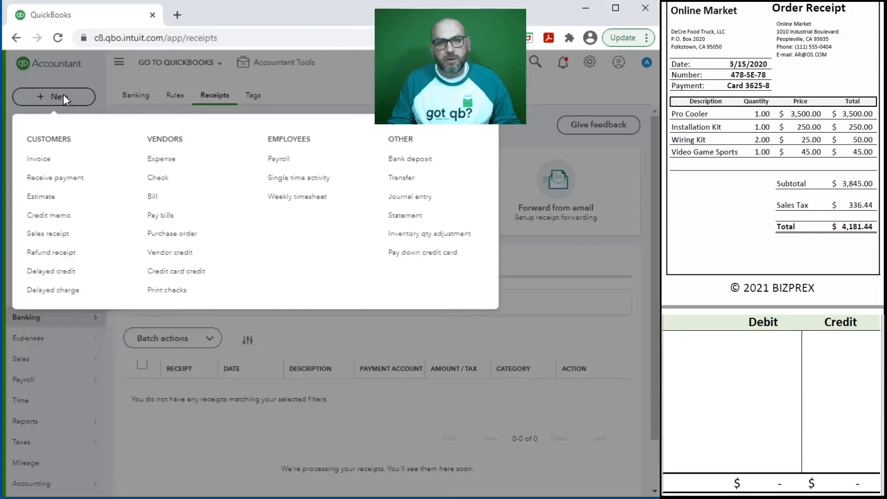
{"action": "left_click", "coordinate": [160, 164]}
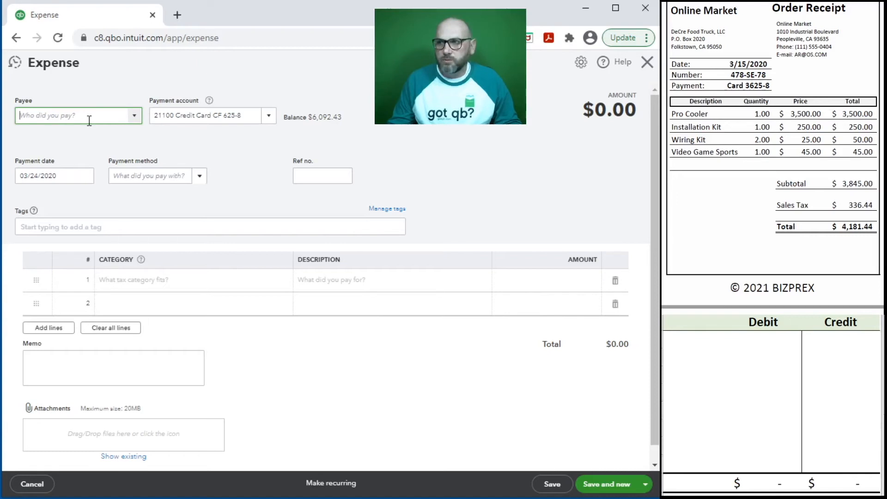
{"action": "type", "text": "Online Market"}
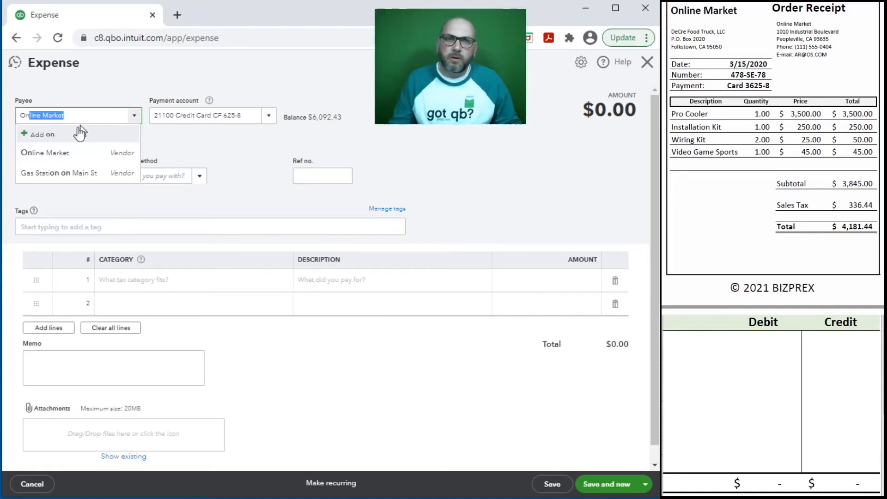
{"action": "left_click", "coordinate": [58, 156]}
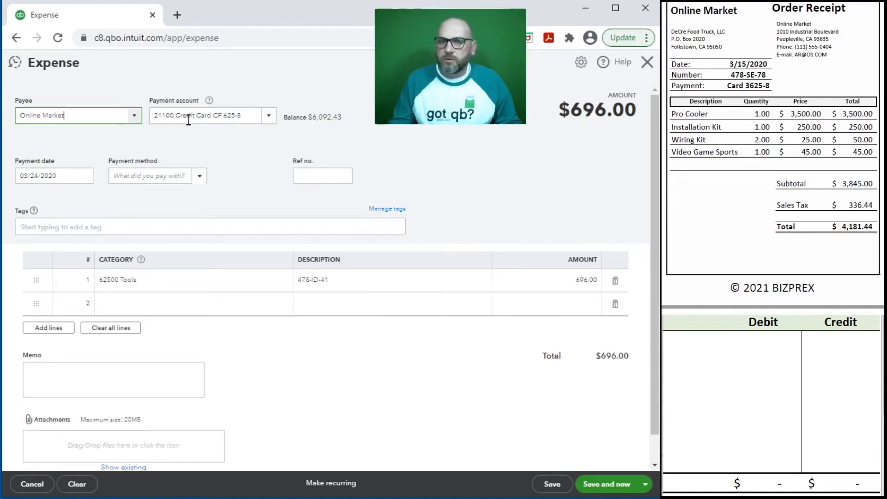
Set the expense's payment date to 03/15/2020, payment method to Credit Card and reference number to the order receipt's number.
{"action": "key", "text": "Tab"}
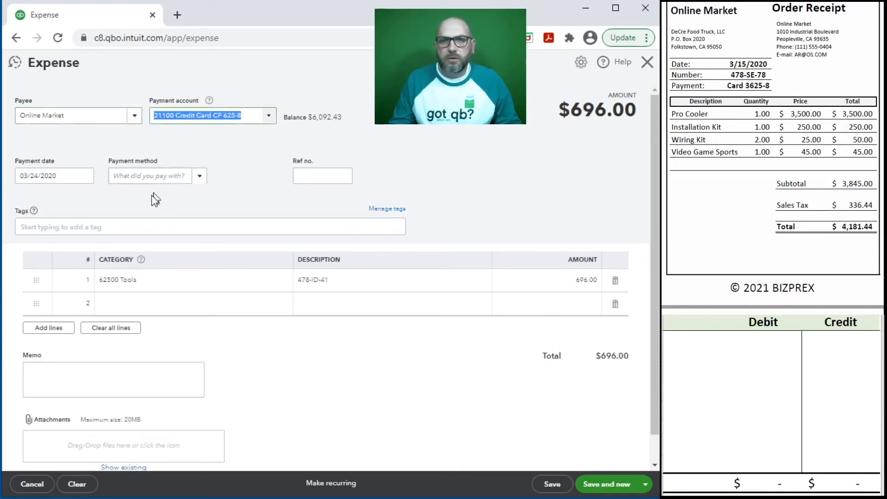
{"action": "key", "text": "Tab"}
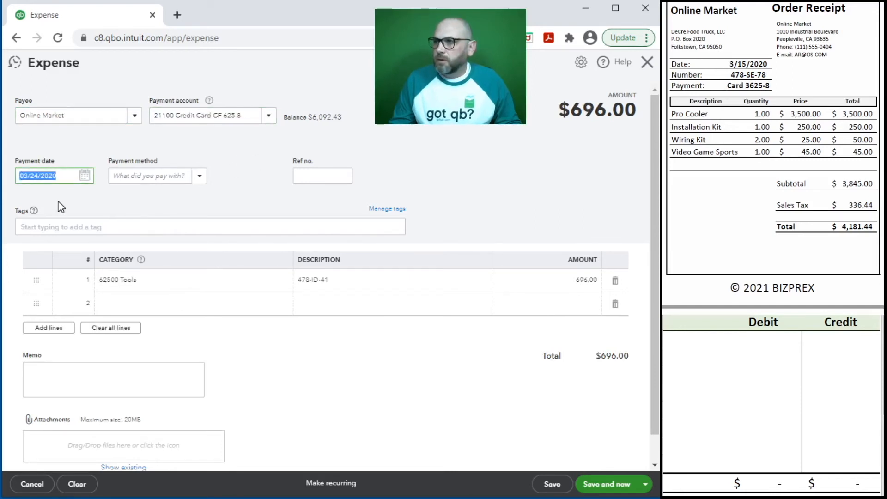
{"action": "type", "text": "3/15"}
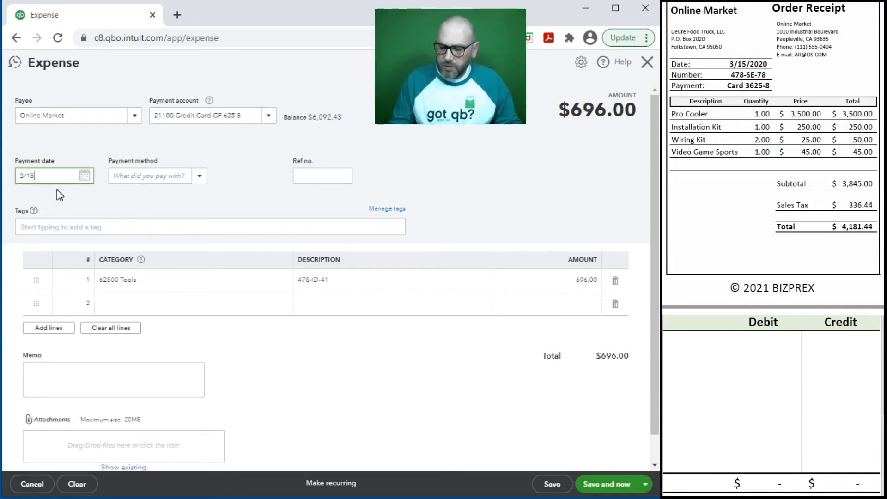
{"action": "key", "text": "Tab"}
{"action": "type", "text": "cred"}
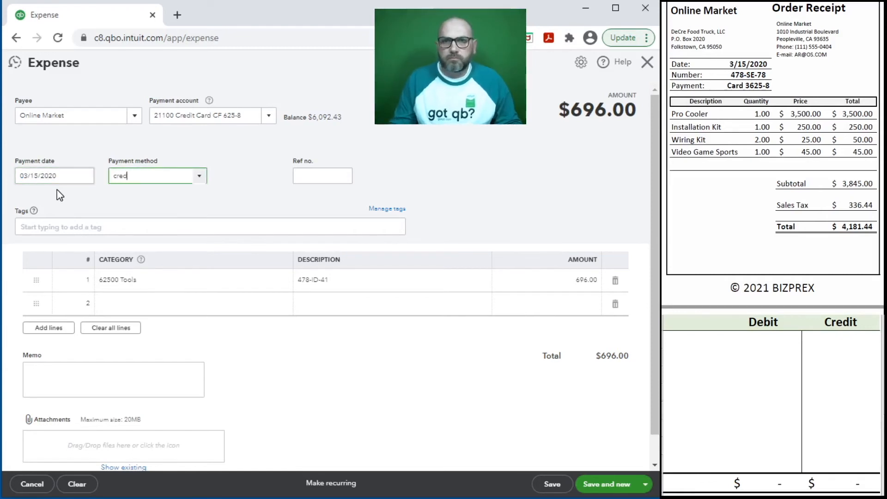
{"action": "left_click", "coordinate": [168, 213]}
{"action": "left_click", "coordinate": [326, 181]}
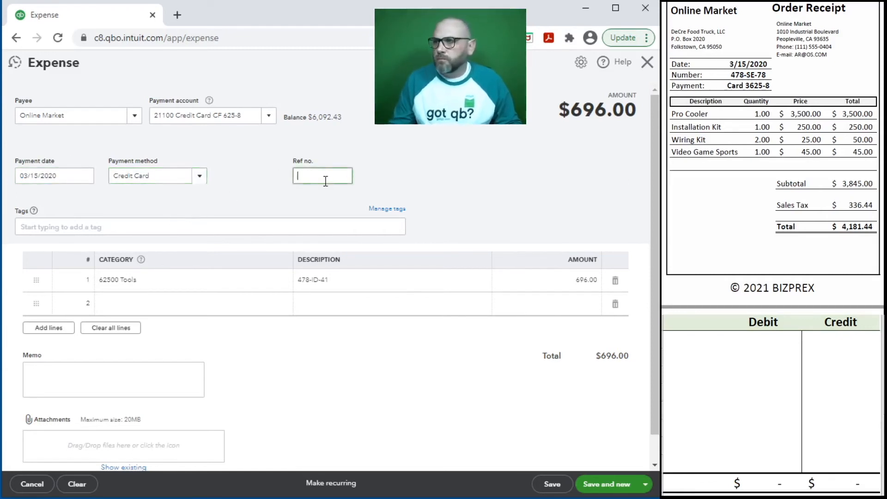
{"action": "type", "text": "478-SE-78"}
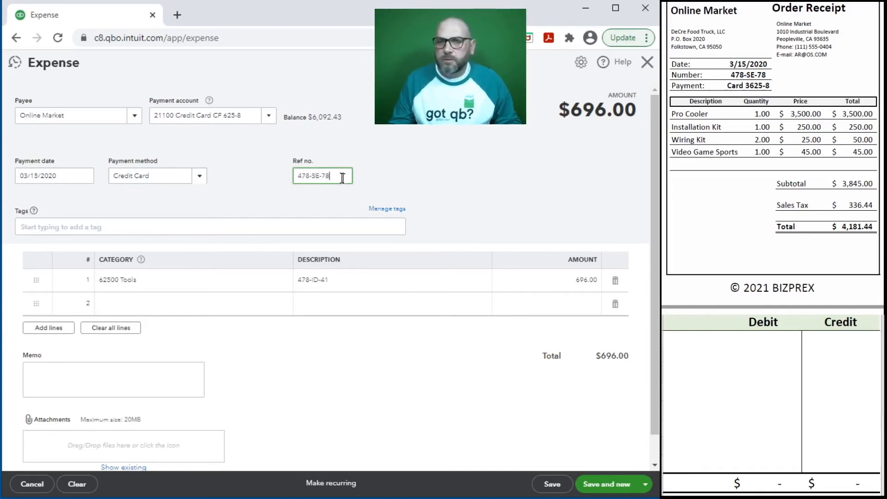
Copy the expense's reference number into the first line's description and the memo.
{"action": "left_click_drag", "start_coordinate": [343, 178], "coordinate": [299, 181]}
{"action": "key", "text": "ctrl+c"}
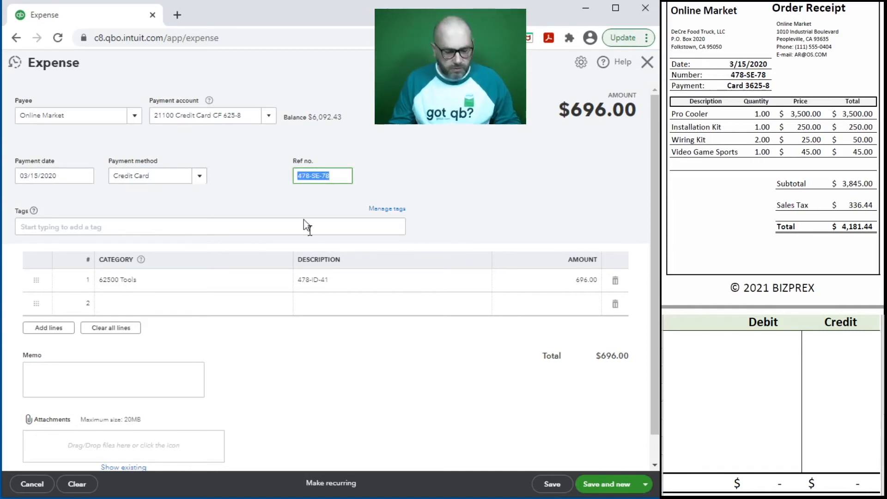
{"action": "left_click", "coordinate": [347, 282]}
{"action": "key", "text": "ctrl+v"}
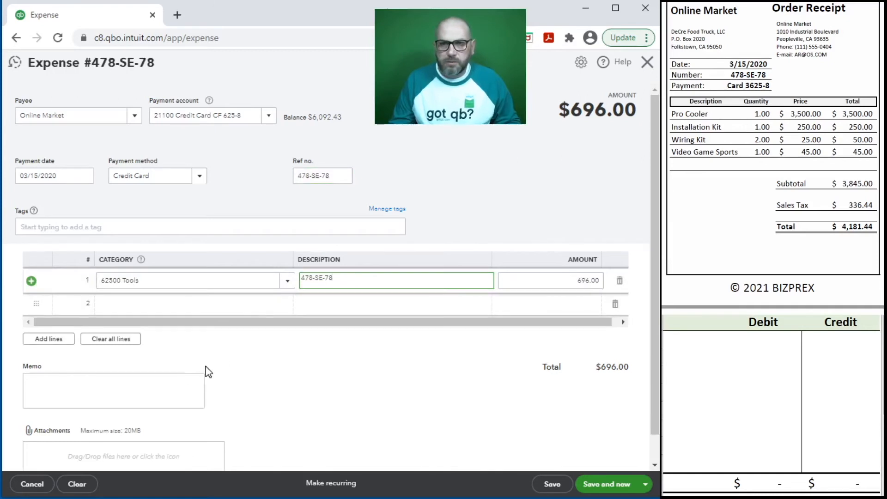
{"action": "left_click", "coordinate": [137, 390]}
{"action": "key", "text": "ctrl+v"}
Set the first expense line's category to 15000 Equipment and its amount to 4132.50.
{"action": "left_click", "coordinate": [157, 279]}
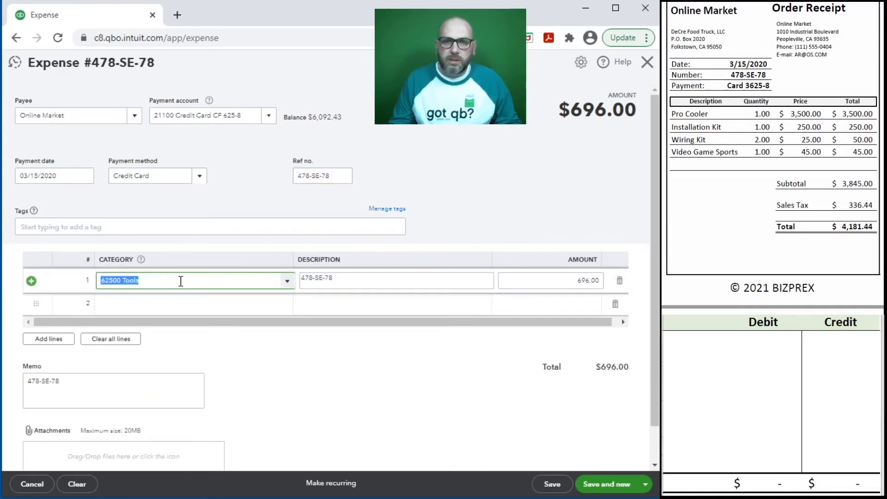
{"action": "type", "text": "eq"}
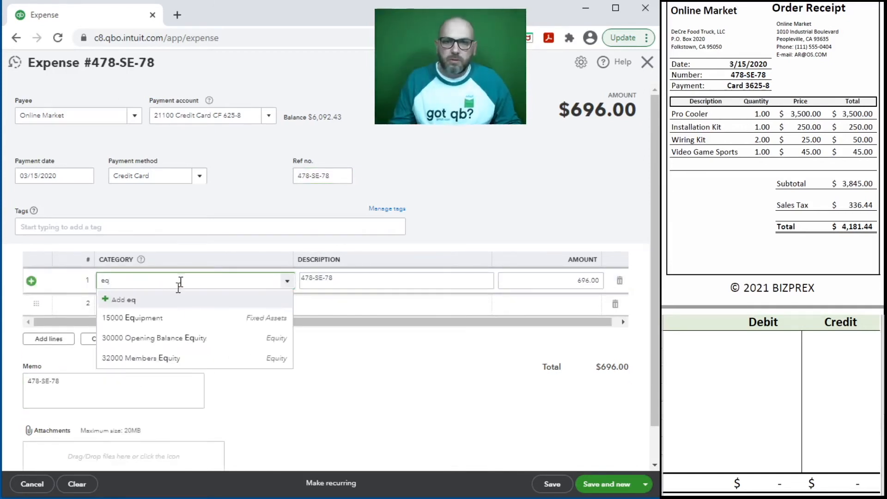
{"action": "left_click", "coordinate": [187, 318]}
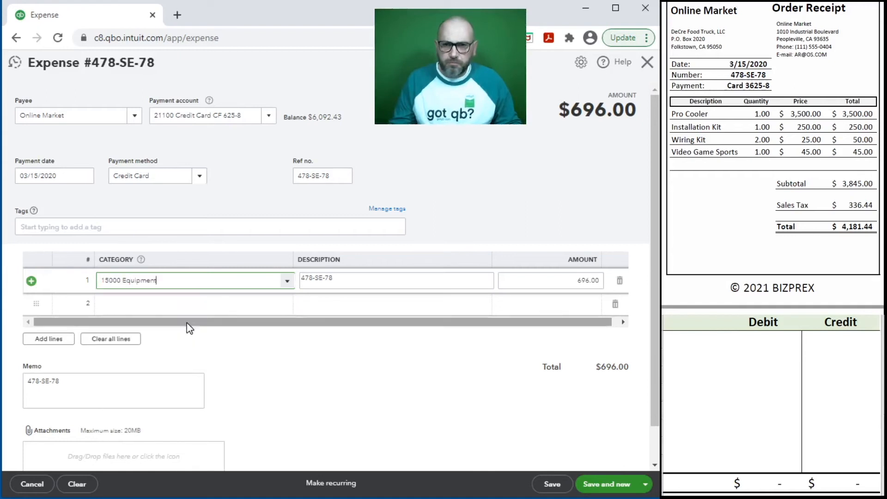
{"action": "left_click", "coordinate": [546, 280]}
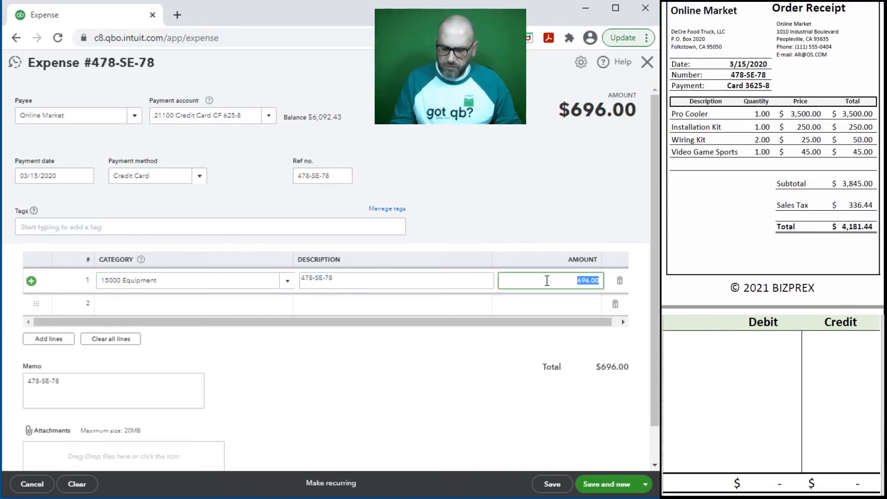
{"action": "type", "text": "41"}
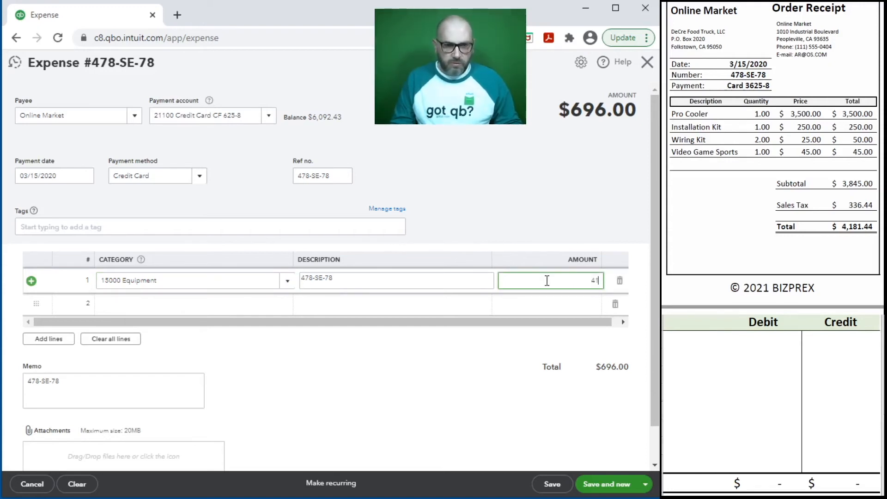
{"action": "type", "text": "32.50"}
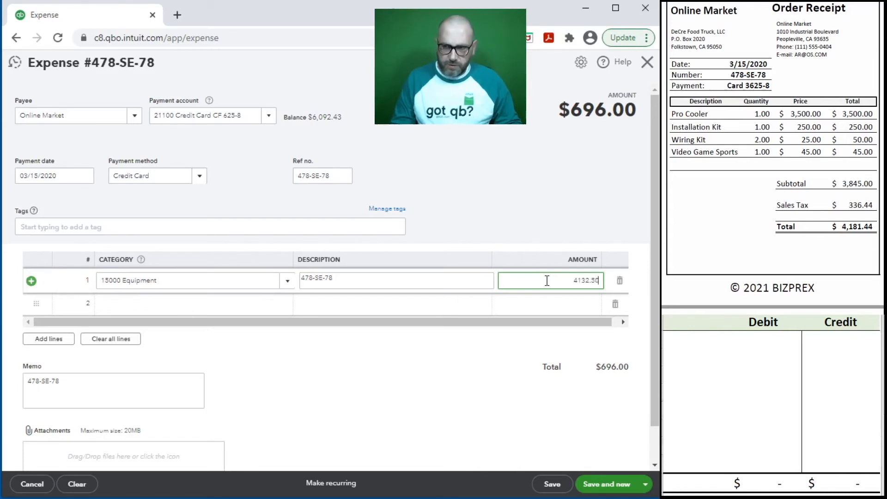
{"action": "key", "text": "Return"}
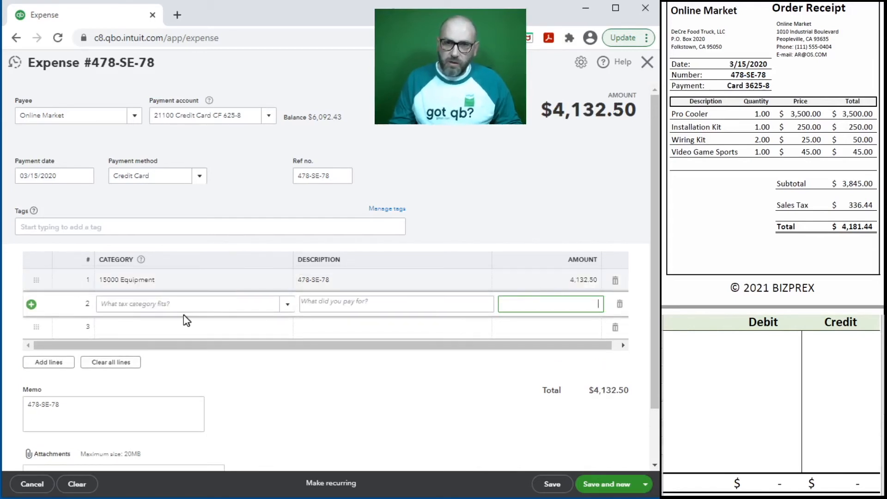
Assign the category 30700 Members Draw to the second expense line.
{"action": "left_click", "coordinate": [130, 302]}
{"action": "type", "text": "d"}
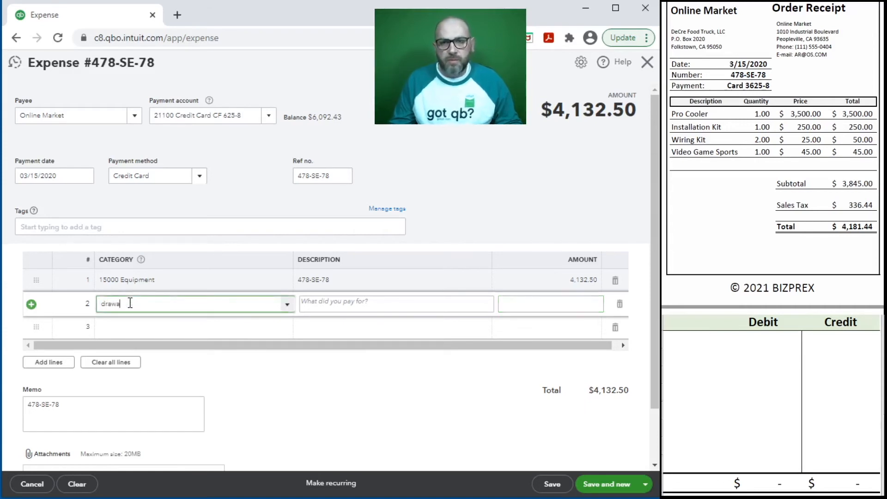
{"action": "type", "text": "rawa"}
{"action": "key", "text": "BackSpace"}
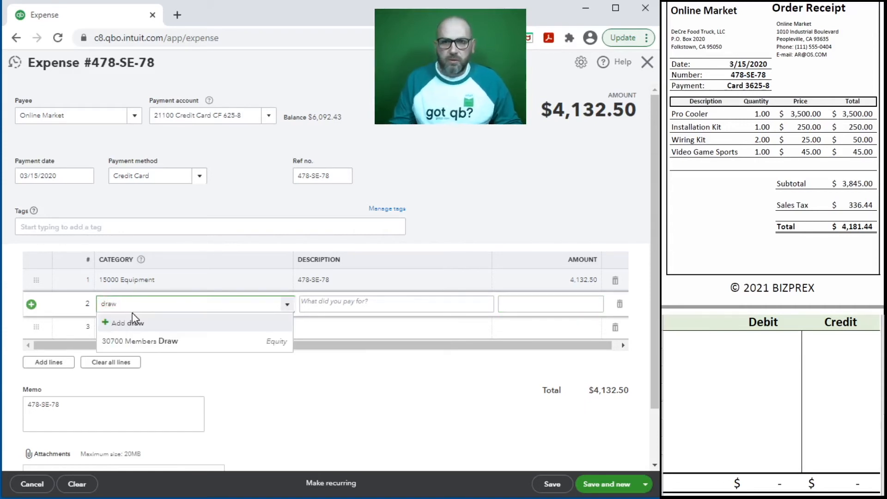
{"action": "left_click", "coordinate": [154, 344]}
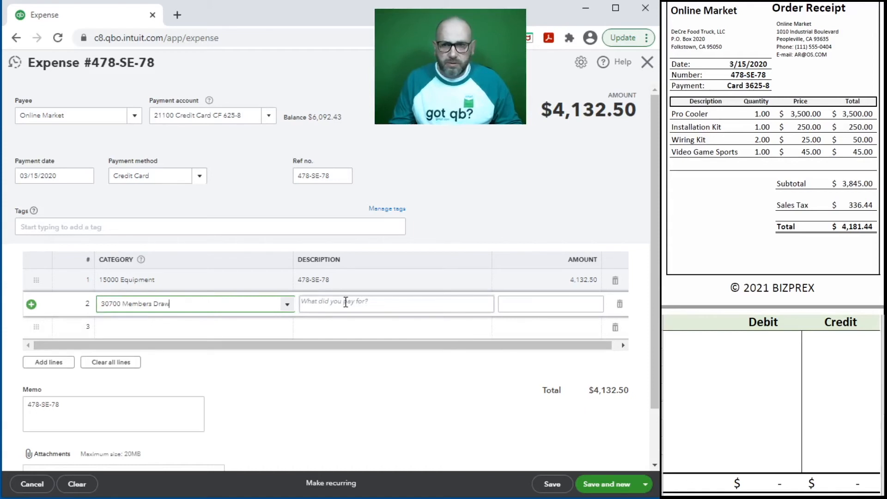
Copy the first line's description to the Members Draw line and set that line's amount to 48.94.
{"action": "left_click", "coordinate": [347, 279]}
{"action": "key", "text": "ctrl+c"}
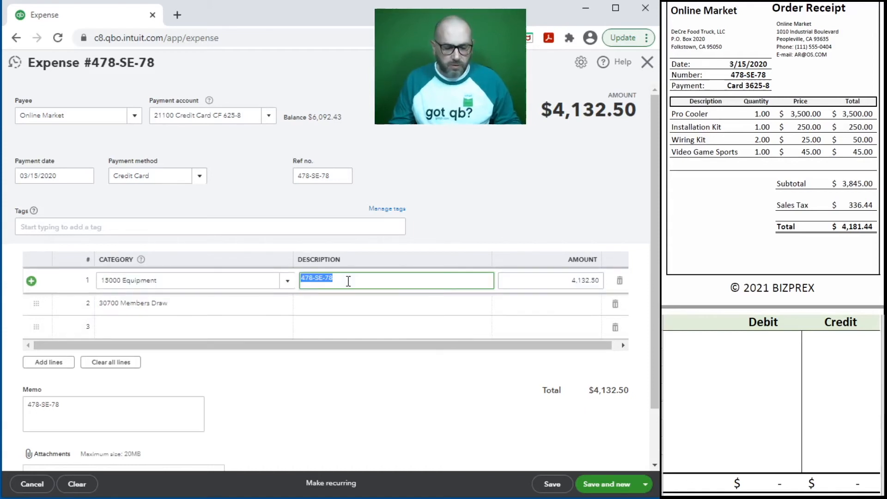
{"action": "left_click", "coordinate": [338, 306]}
{"action": "key", "text": "ctrl+v"}
{"action": "left_click", "coordinate": [591, 303]}
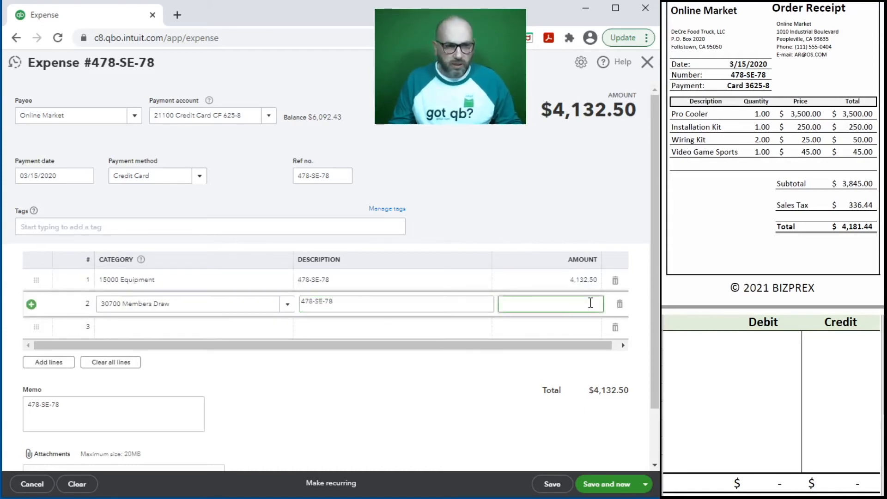
{"action": "type", "text": "48"}
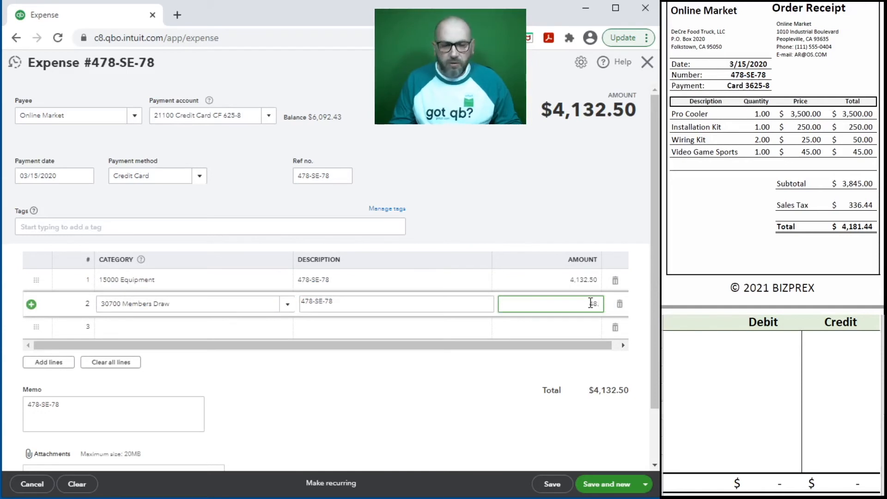
{"action": "type", "text": ".94"}
{"action": "key", "text": "Return"}
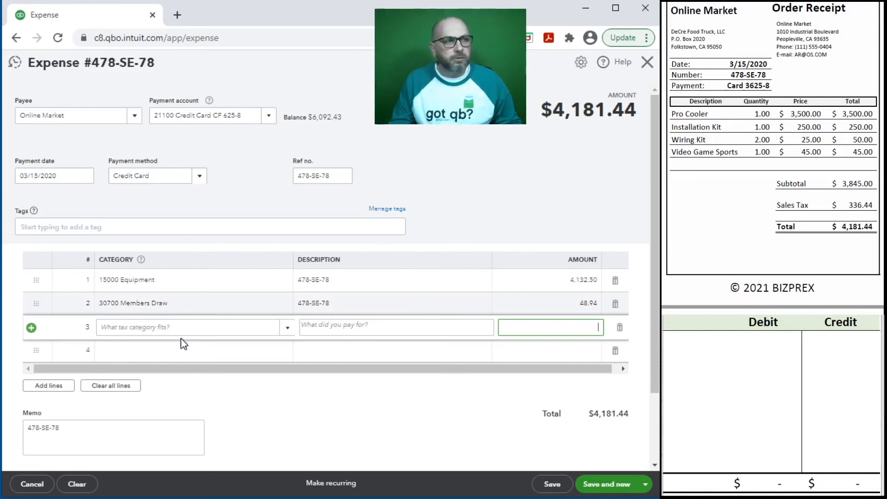
Enter account 21100 with a credit of 4181.44 on the first row of the worksheet.
{"action": "left_click", "coordinate": [680, 342]}
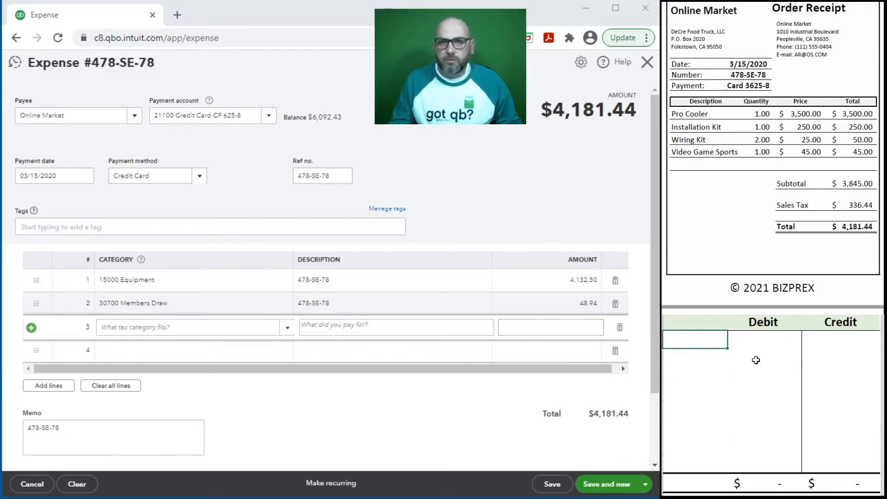
{"action": "type", "text": "21"}
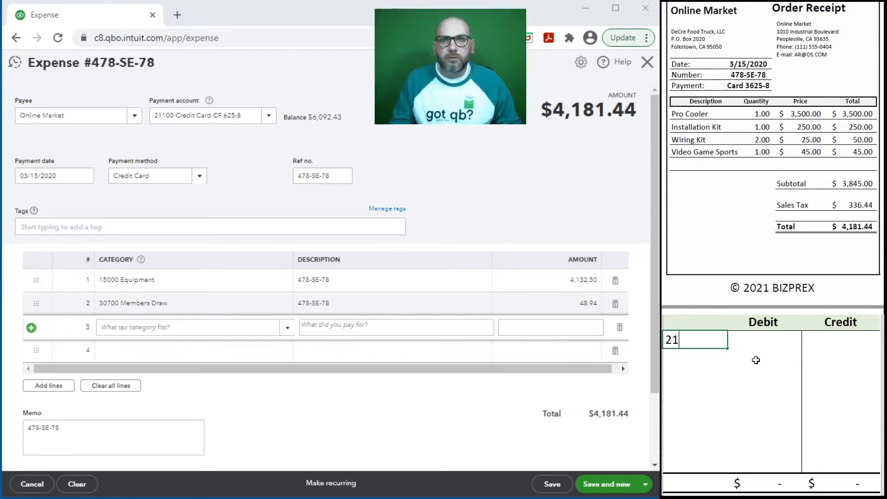
{"action": "type", "text": "100"}
{"action": "key", "text": "Tab"}
{"action": "key", "text": "Tab"}
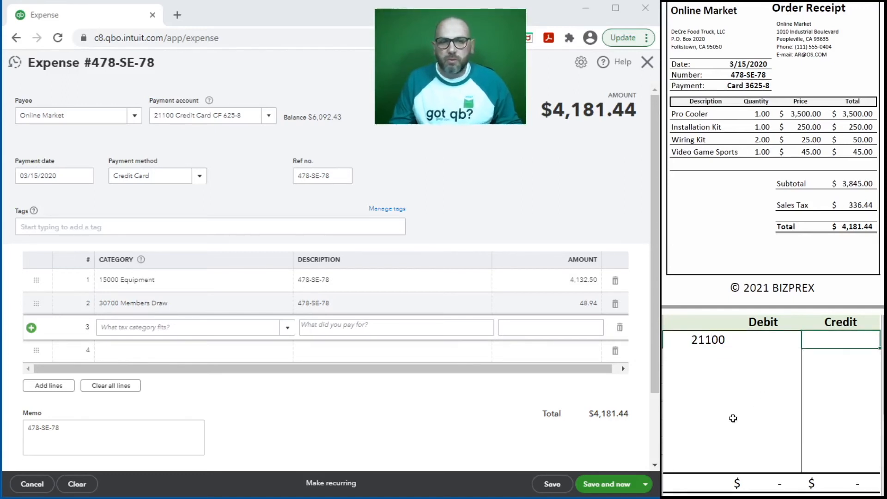
{"action": "type", "text": "4181.44"}
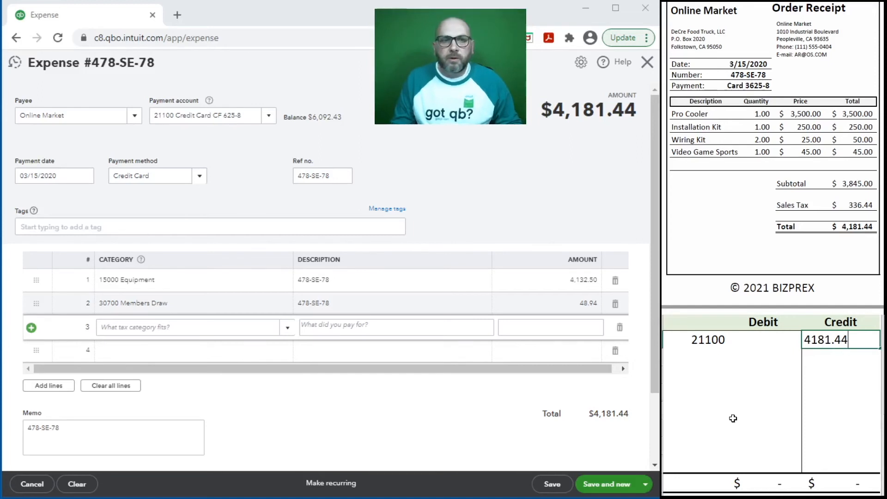
{"action": "key", "text": "Return"}
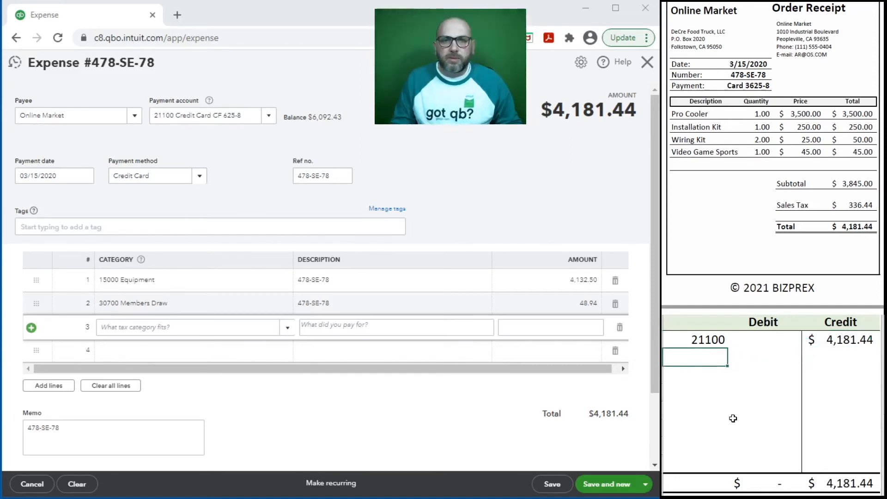
Enter account 15000 with a debit of 4,132.50 on the second row of the worksheet.
{"action": "type", "text": "15000"}
{"action": "key", "text": "Tab"}
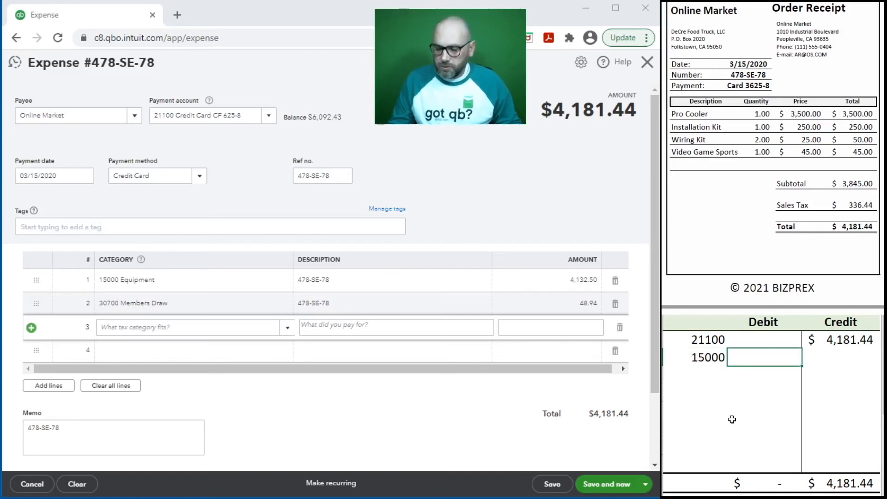
{"action": "type", "text": "4,1"}
{"action": "type", "text": "32.50"}
{"action": "key", "text": "Return"}
Enter account 30700 with a debit of 48.94 on the third row of the worksheet.
{"action": "left_click", "coordinate": [706, 371]}
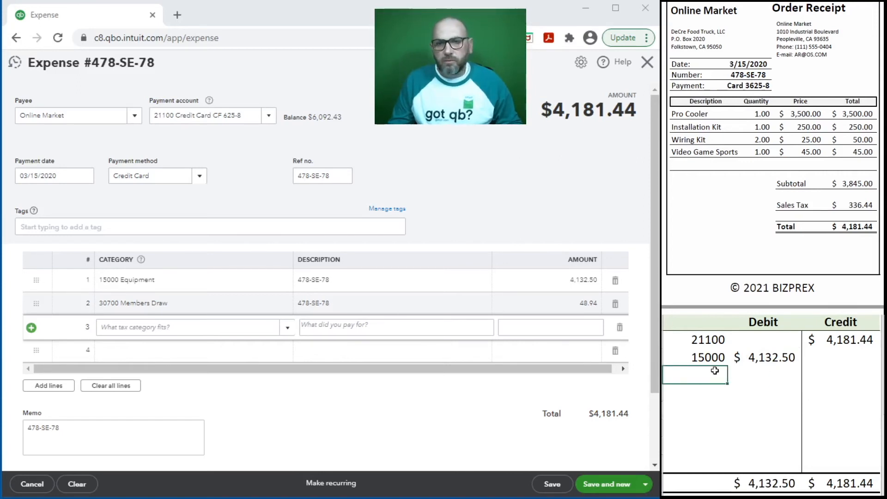
{"action": "type", "text": "30"}
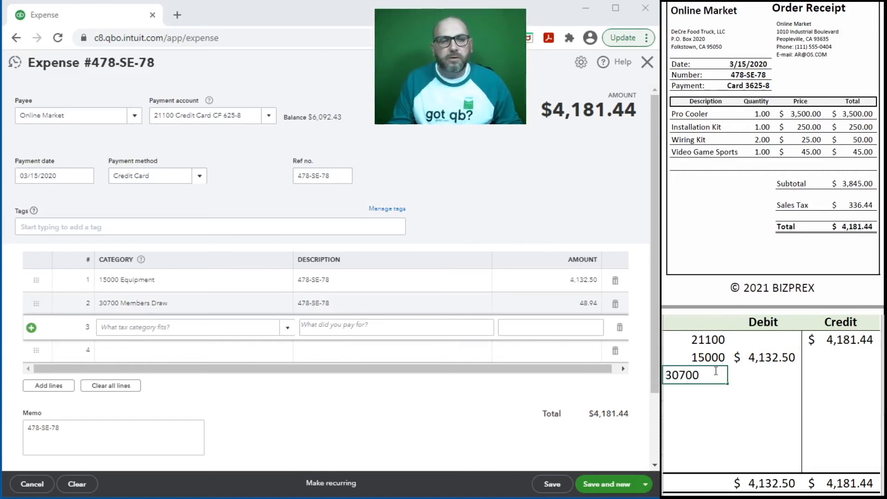
{"action": "type", "text": "700"}
{"action": "key", "text": "Tab"}
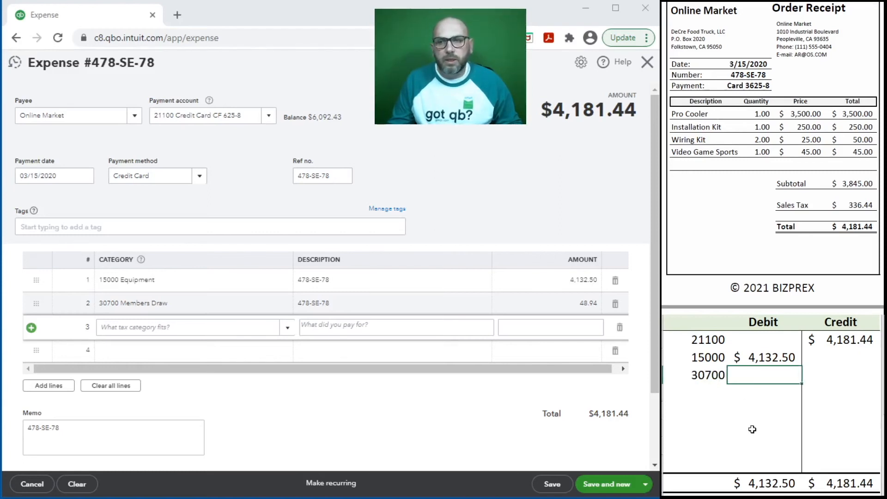
{"action": "type", "text": "48.94"}
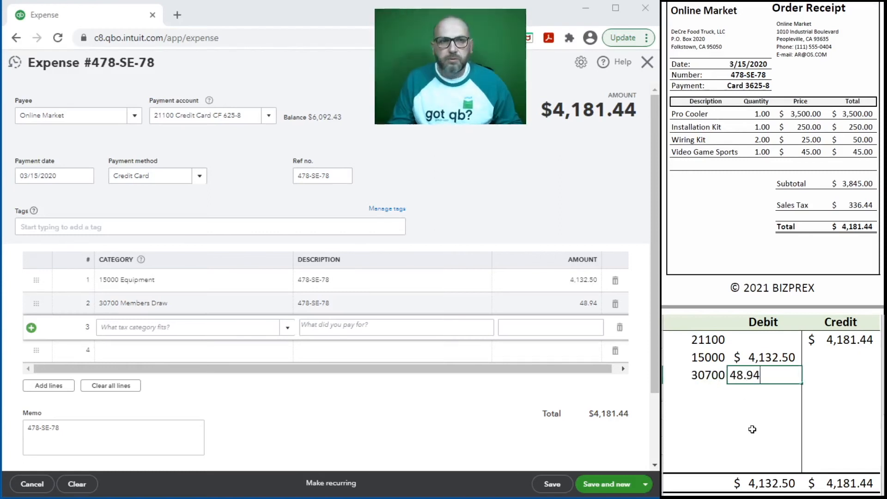
{"action": "key", "text": "Return"}
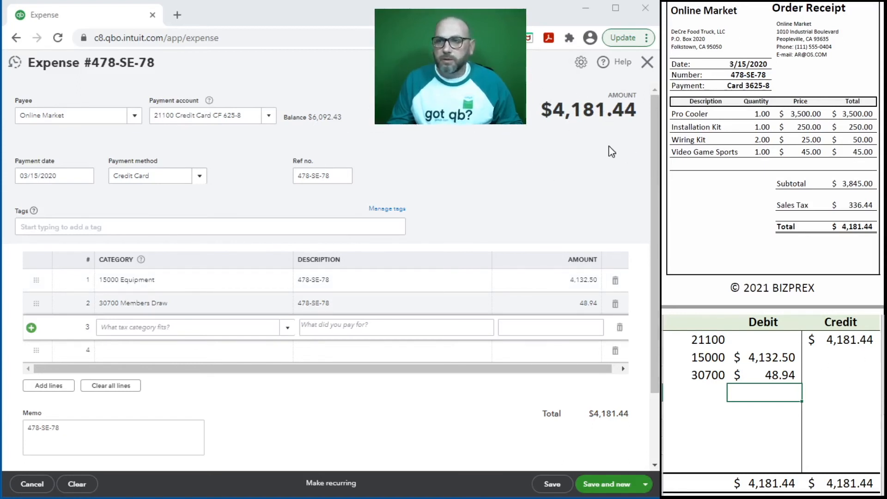
Save the Online Market expense with a new blank one opened, and clear its postings from the worksheet.
{"action": "left_click", "coordinate": [603, 491]}
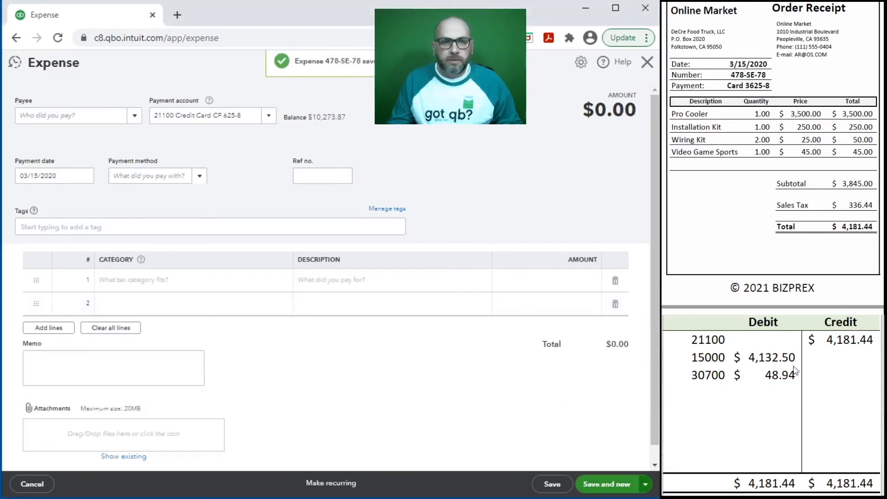
{"action": "left_click_drag", "start_coordinate": [826, 372], "coordinate": [697, 345]}
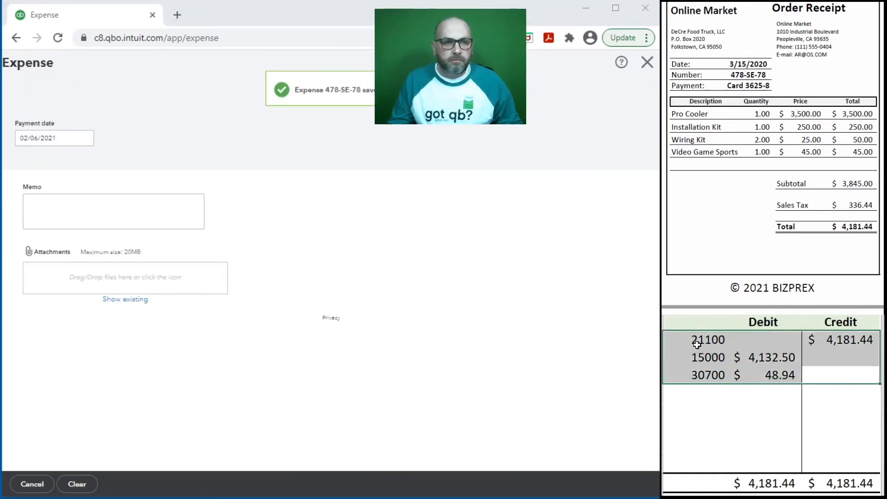
{"action": "key", "text": "Delete"}
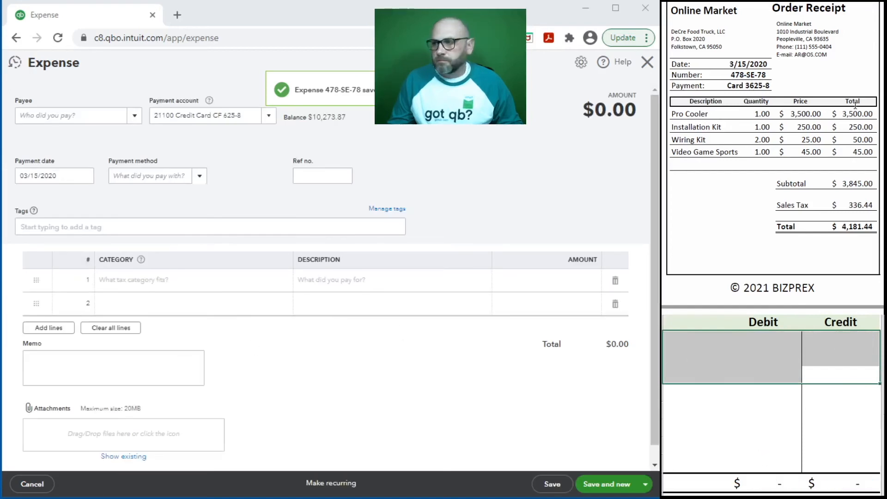
Bring up the Online Market return receipt, close the blank expense and start a new credit card credit.
{"action": "scroll", "coordinate": [854, 108], "scroll_direction": "down", "scroll_amount": 4}
{"action": "scroll", "coordinate": [854, 105], "scroll_direction": "down", "scroll_amount": 3}
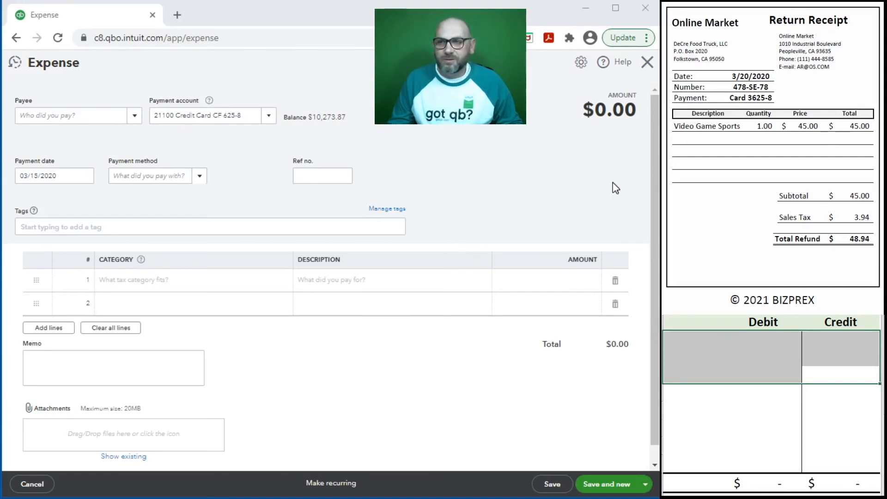
{"action": "left_click", "coordinate": [648, 68]}
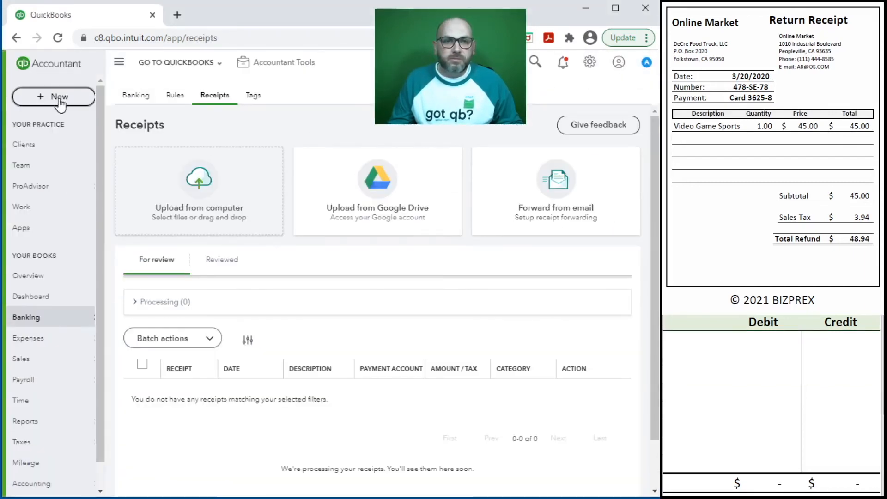
{"action": "left_click", "coordinate": [59, 99]}
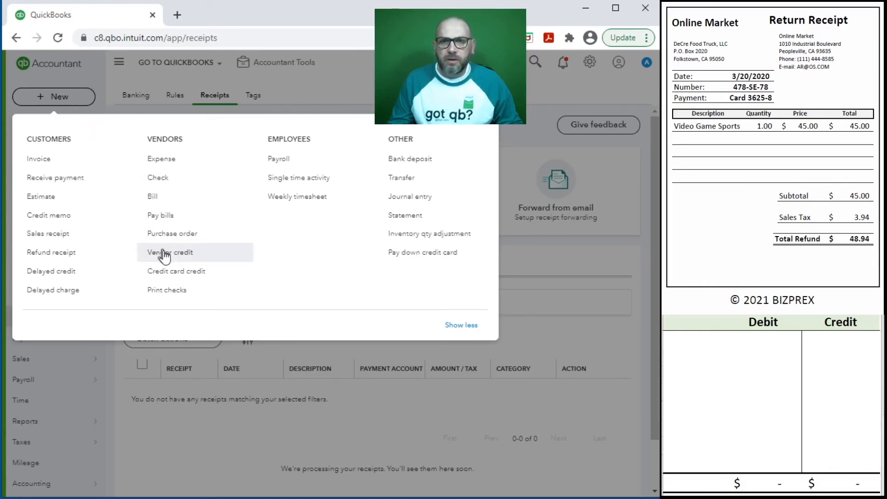
{"action": "left_click", "coordinate": [191, 275]}
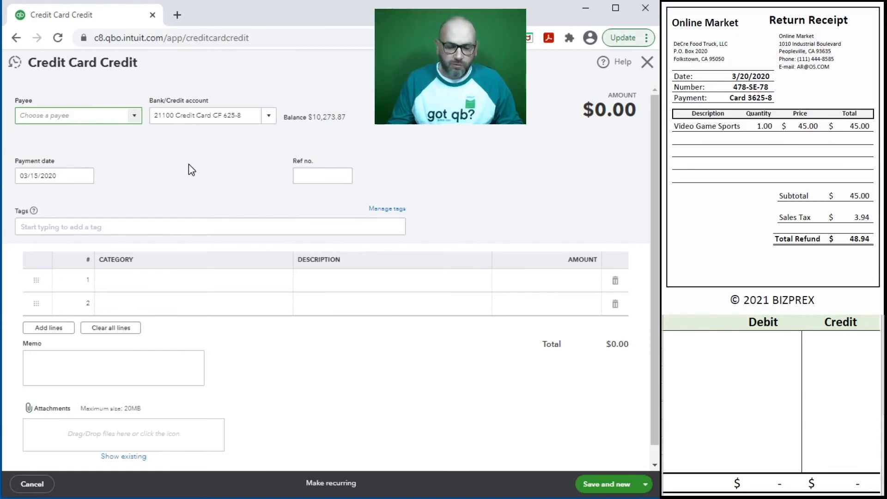
Choose Online Market as the payee and enter the return receipt's number as the reference number.
{"action": "type", "text": "Online Market"}
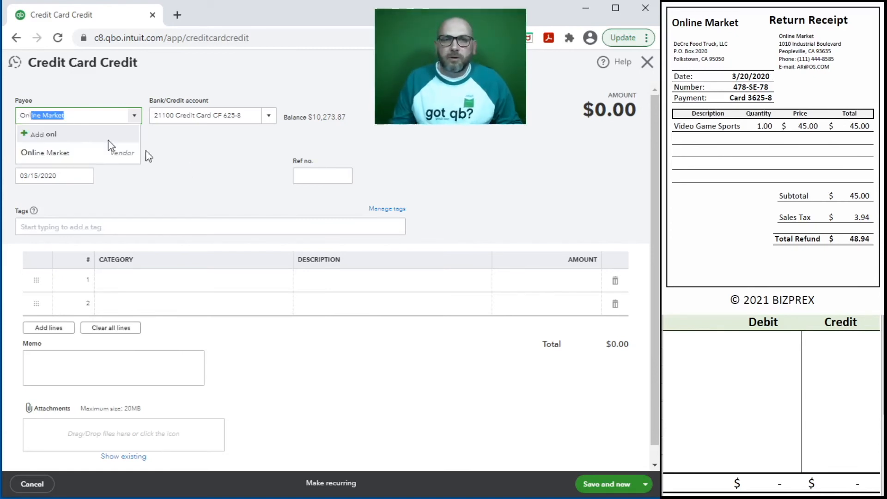
{"action": "left_click", "coordinate": [70, 153]}
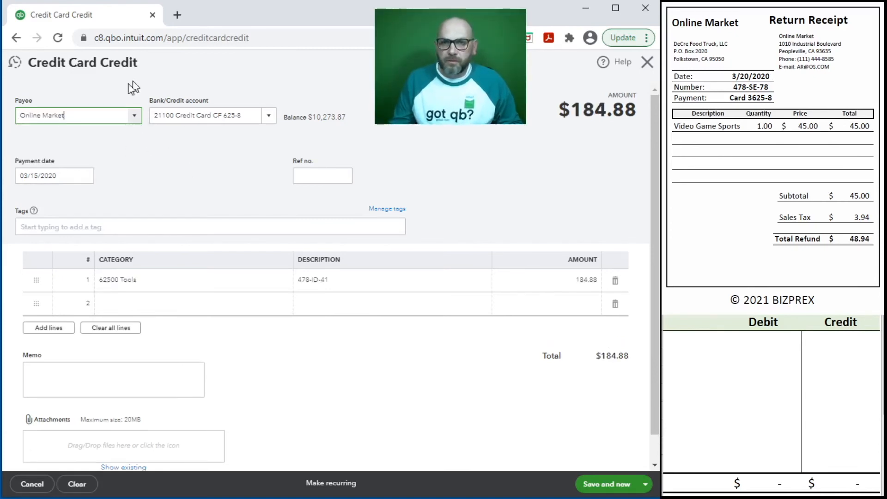
{"action": "left_click", "coordinate": [305, 175]}
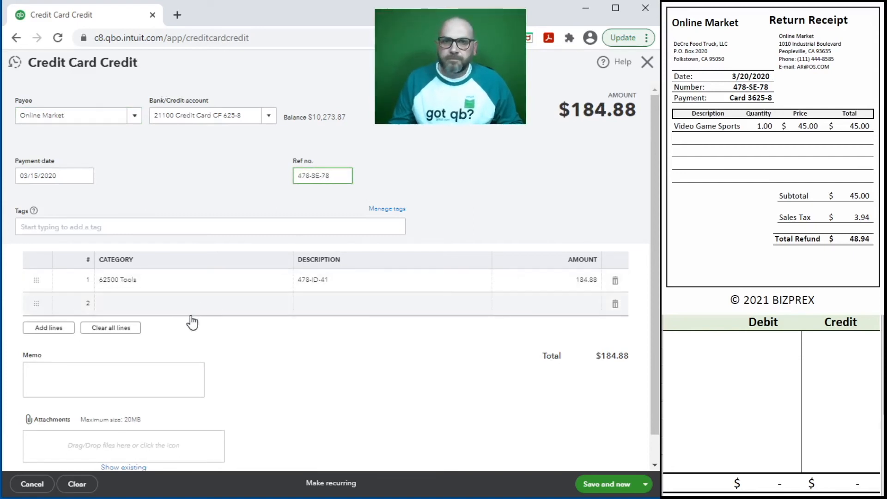
Set the first line's category to 30700 Members Draw and copy the reference number into its description.
{"action": "left_click", "coordinate": [151, 282]}
{"action": "type", "text": "dra"}
{"action": "left_click", "coordinate": [170, 319]}
{"action": "left_click", "coordinate": [341, 174]}
{"action": "left_click_drag", "start_coordinate": [341, 174], "coordinate": [269, 172]}
{"action": "key", "text": "ctrl+c"}
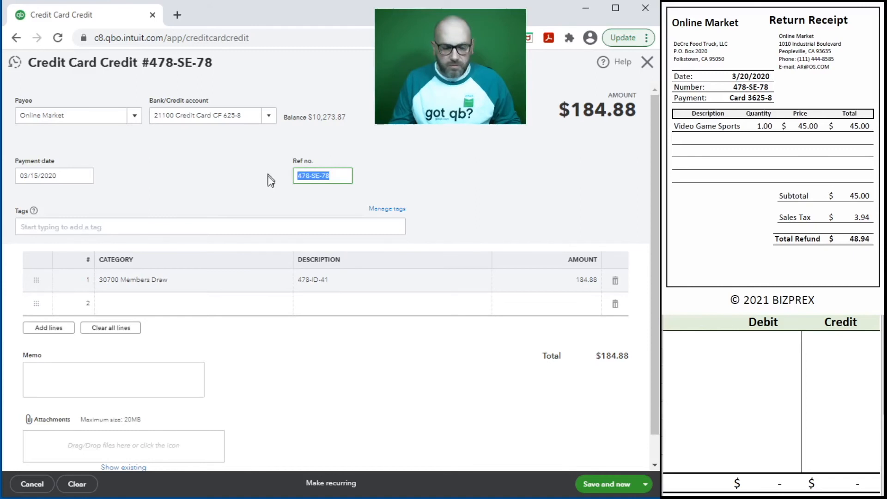
{"action": "left_click", "coordinate": [347, 287]}
{"action": "key", "text": "ctrl+v"}
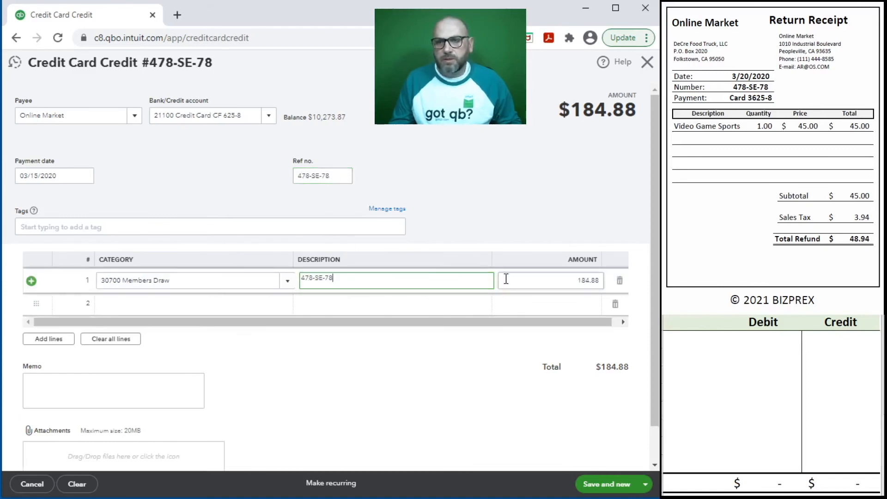
Set the first line's amount to 48.94 and copy its description into the credit's memo.
{"action": "left_click", "coordinate": [551, 280]}
{"action": "type", "text": "48.94"}
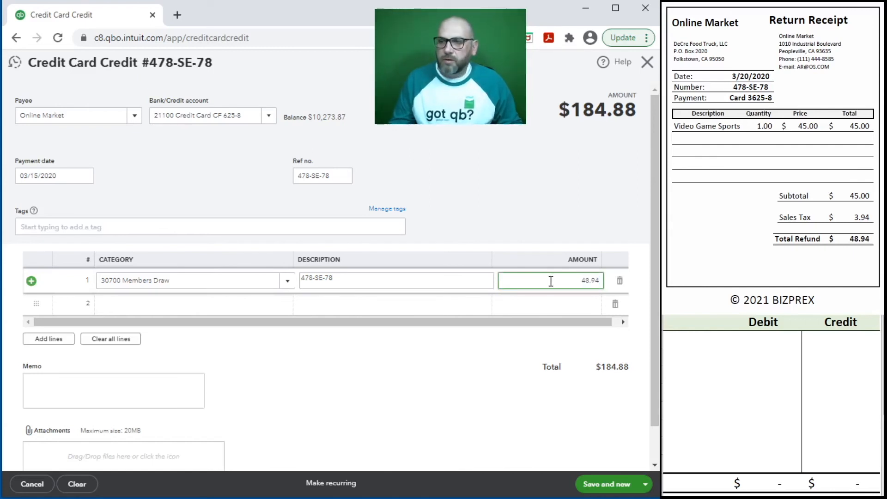
{"action": "left_click", "coordinate": [478, 166]}
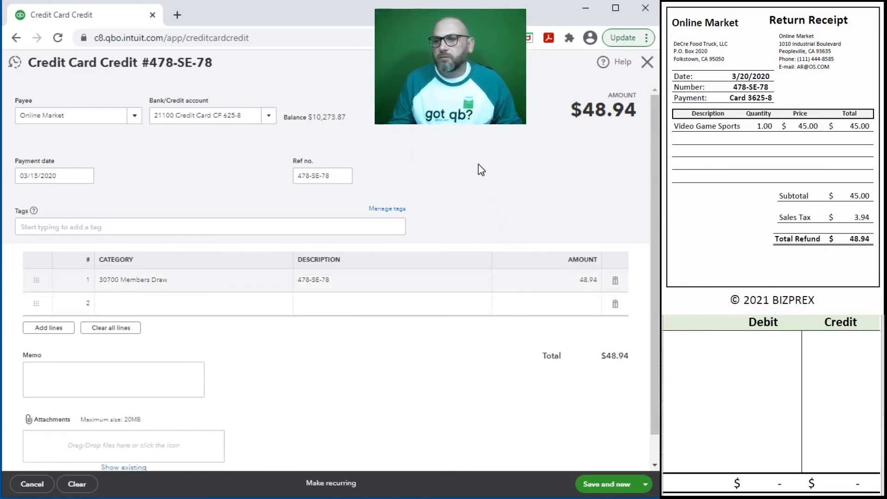
{"action": "left_click", "coordinate": [356, 286]}
{"action": "key", "text": "ctrl+c"}
{"action": "left_click", "coordinate": [149, 386]}
{"action": "key", "text": "ctrl+v"}
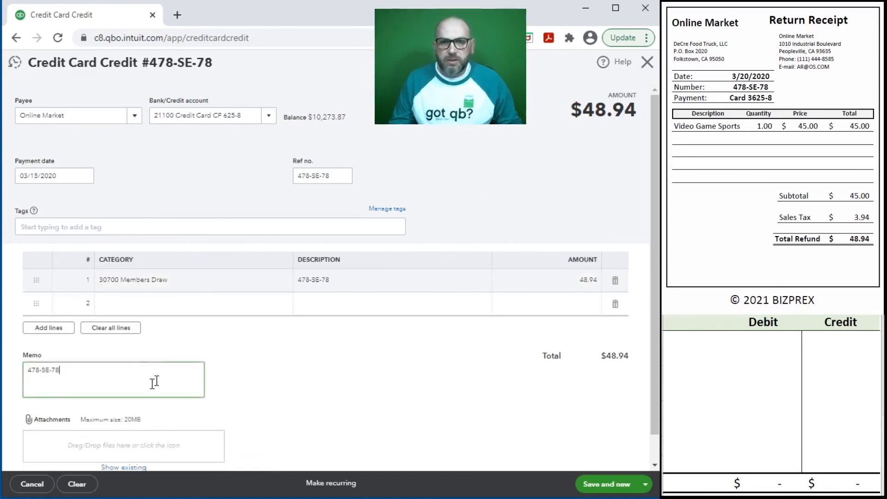
Enter account 21100 with a debit of 48.94 on the first row of the worksheet.
{"action": "left_click", "coordinate": [694, 342]}
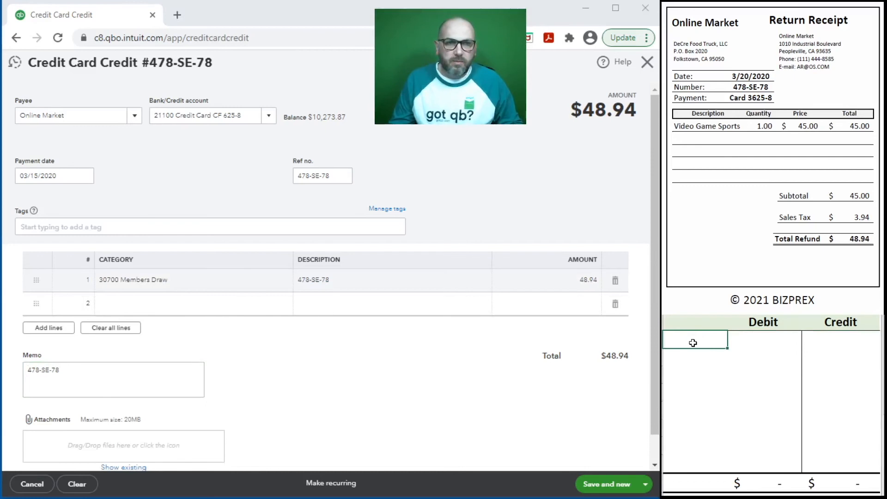
{"action": "type", "text": "21100"}
{"action": "key", "text": "Tab"}
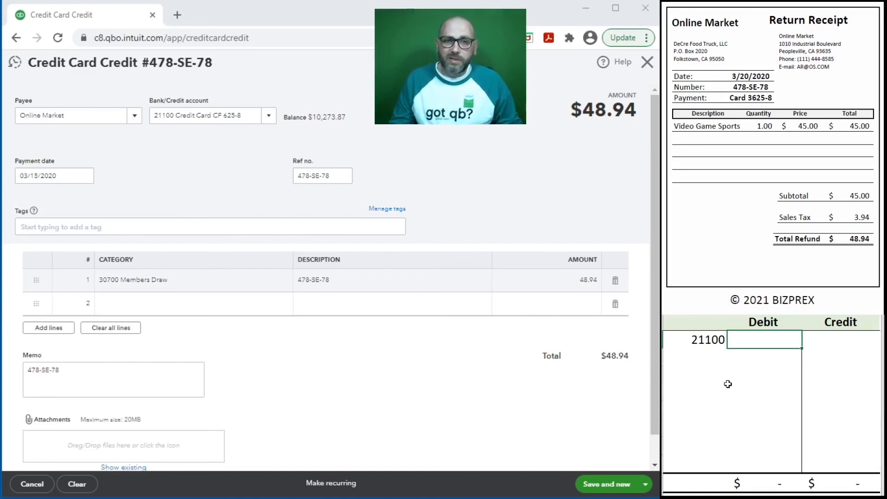
{"action": "type", "text": "48.94"}
{"action": "key", "text": "Return"}
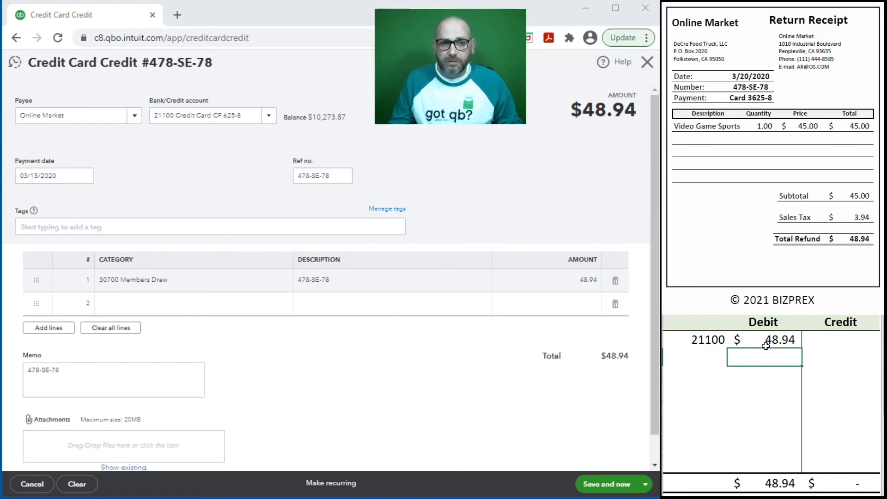
Enter account 30700 with a credit of 48.94 on the second row of the worksheet.
{"action": "left_click", "coordinate": [699, 356]}
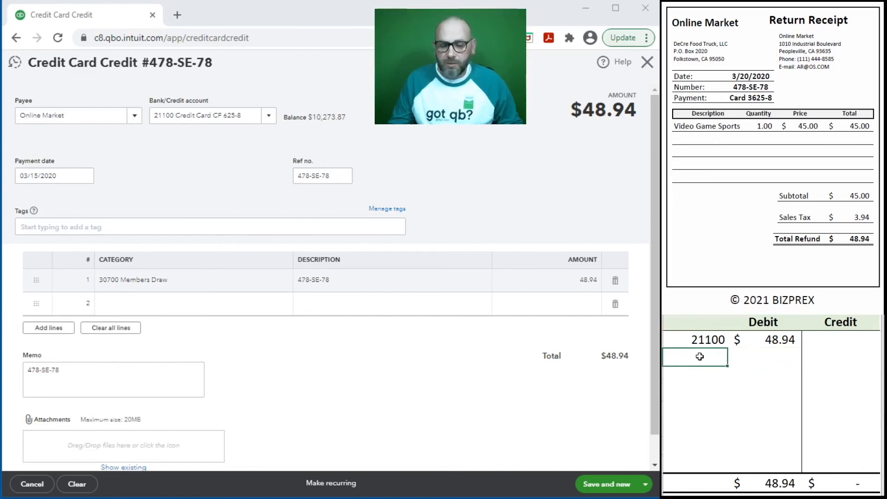
{"action": "type", "text": "30700"}
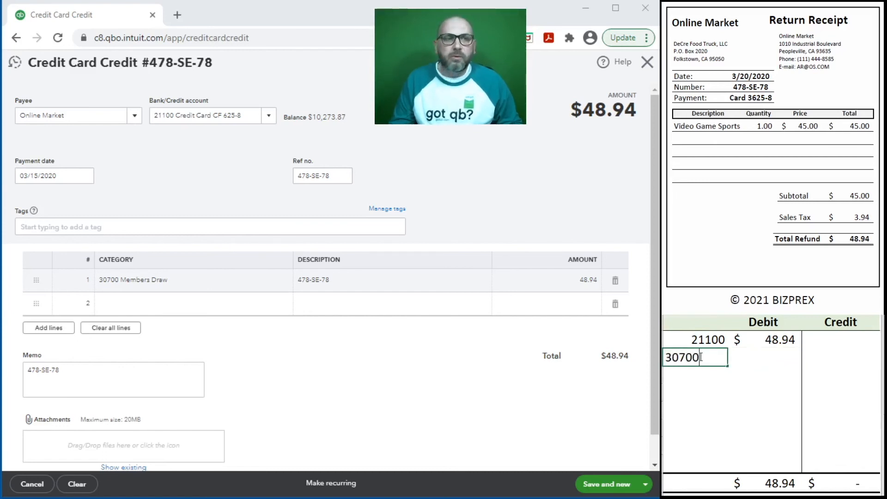
{"action": "key", "text": "Tab"}
{"action": "key", "text": "Tab"}
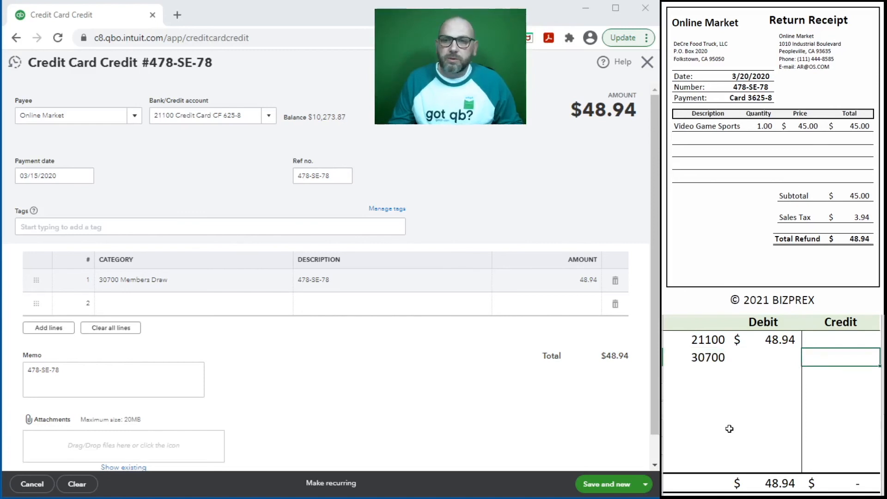
{"action": "type", "text": "48.94"}
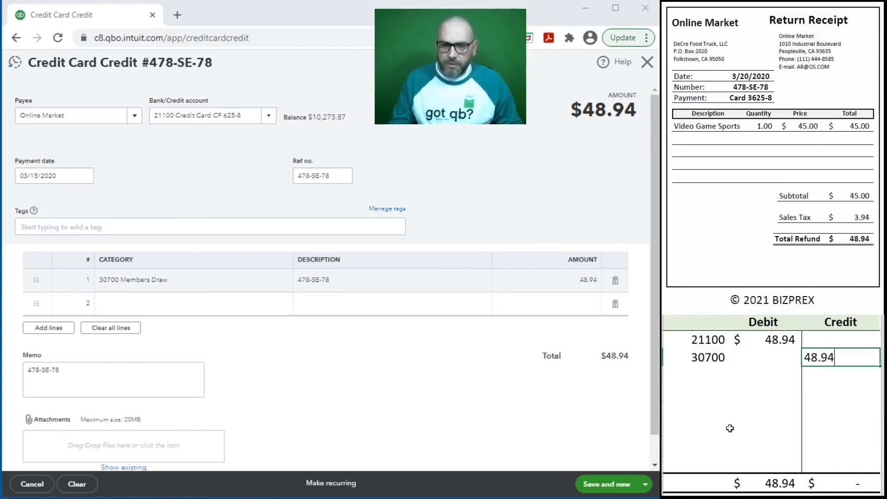
{"action": "key", "text": "Return"}
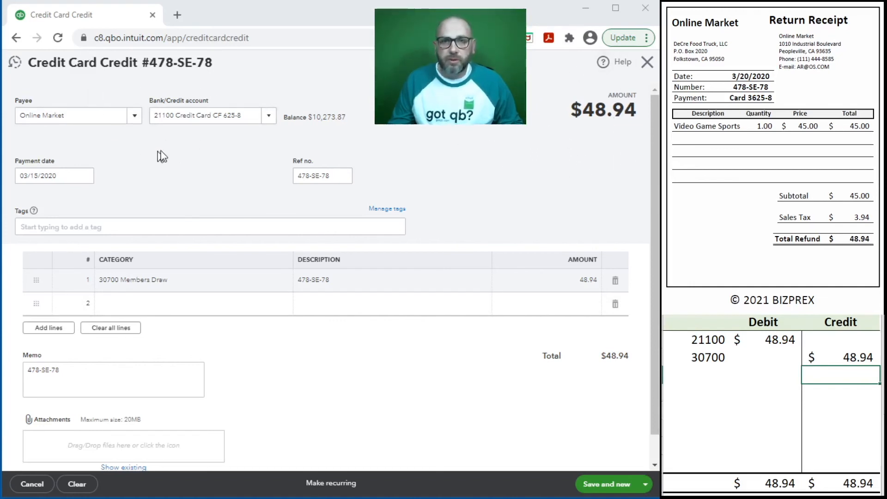
Save the Online Market credit card credit, bring up the CreditFirst transaction receipt and close the new blank form.
{"action": "left_click", "coordinate": [596, 482]}
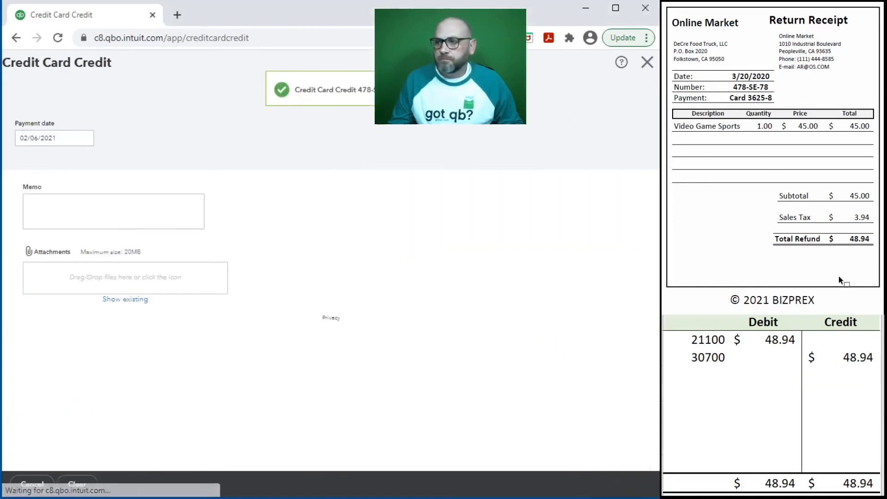
{"action": "scroll", "coordinate": [786, 208], "scroll_direction": "down", "scroll_amount": 5}
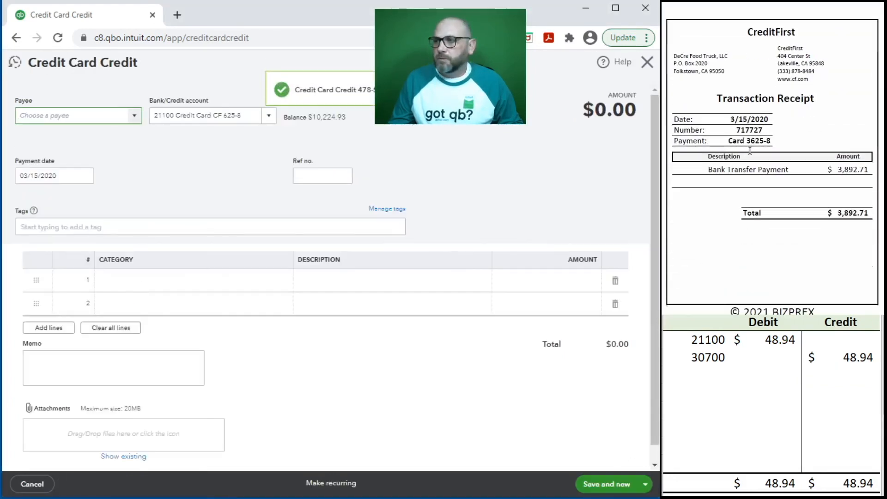
{"action": "scroll", "coordinate": [755, 150], "scroll_direction": "down", "scroll_amount": 1}
{"action": "scroll", "coordinate": [755, 150], "scroll_direction": "up", "scroll_amount": 1}
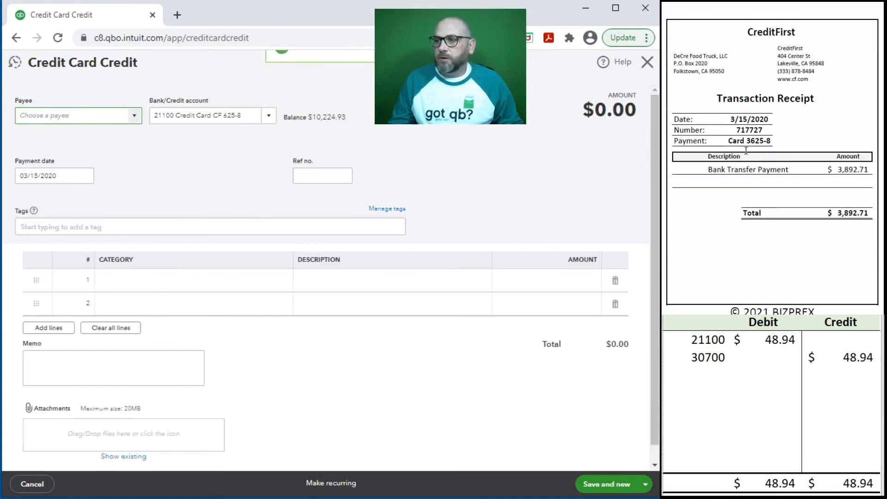
{"action": "left_click", "coordinate": [648, 62]}
Clear the return's debit and credit postings from the worksheet.
{"action": "left_click", "coordinate": [823, 375]}
{"action": "left_click_drag", "start_coordinate": [839, 360], "coordinate": [689, 345]}
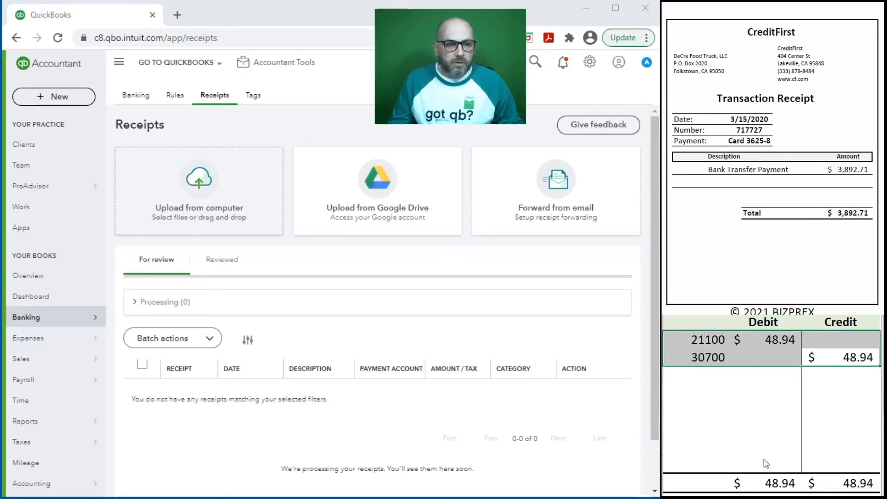
{"action": "key", "text": "Delete"}
Start a new credit card credit with CreditFirst as payee and the transaction receipt's number as the reference number.
{"action": "left_click", "coordinate": [43, 96]}
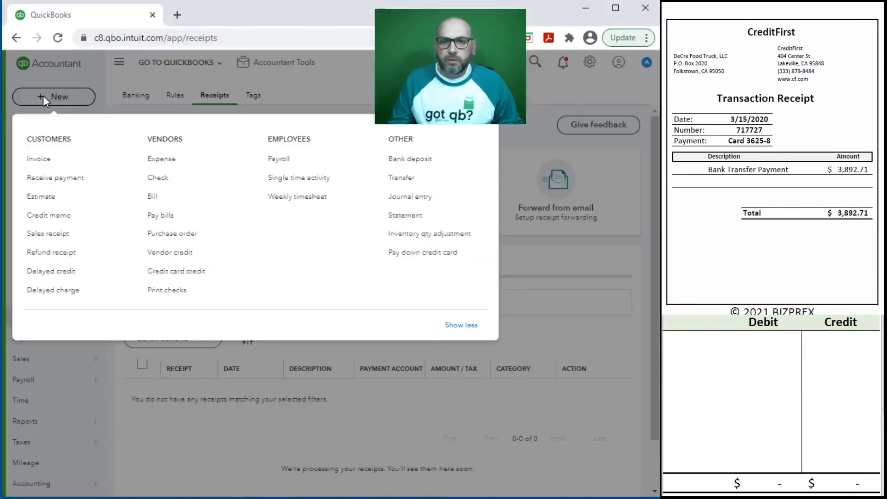
{"action": "left_click", "coordinate": [199, 276]}
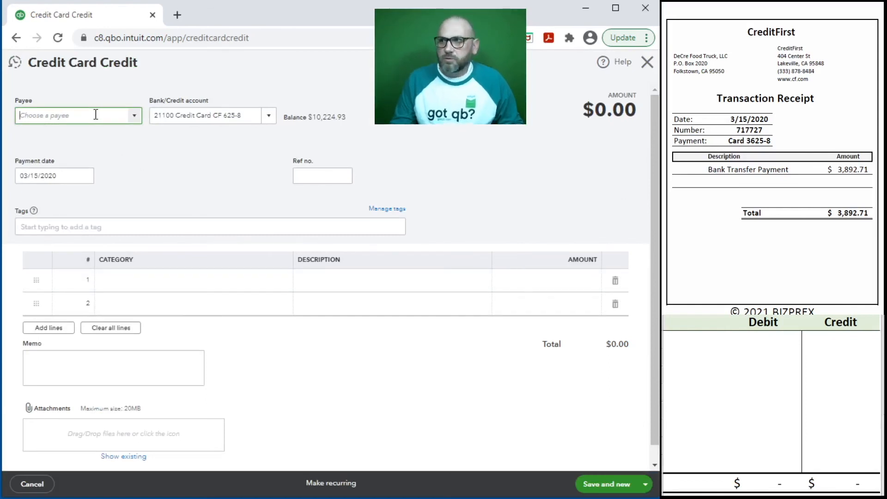
{"action": "type", "text": "CreditFirst"}
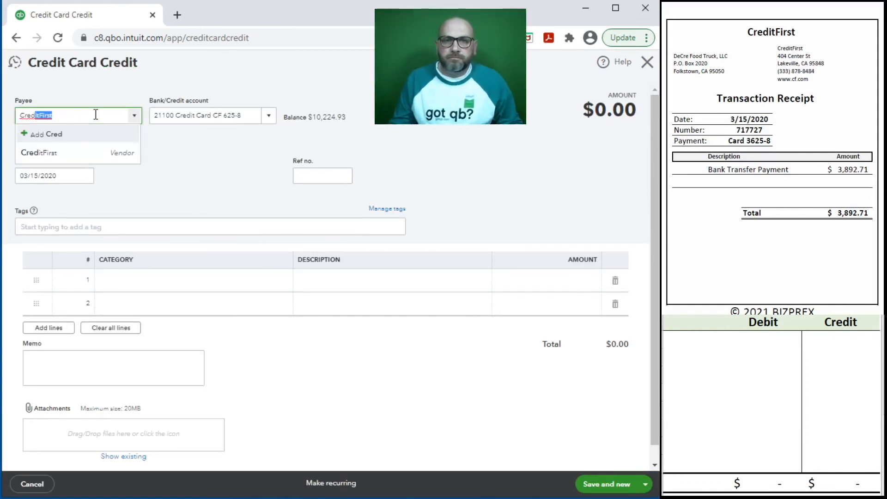
{"action": "left_click", "coordinate": [51, 153]}
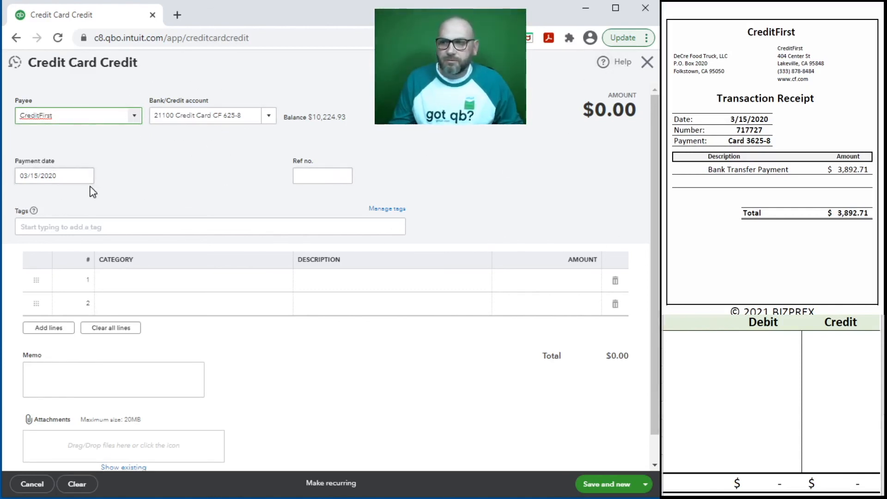
{"action": "left_click", "coordinate": [321, 180]}
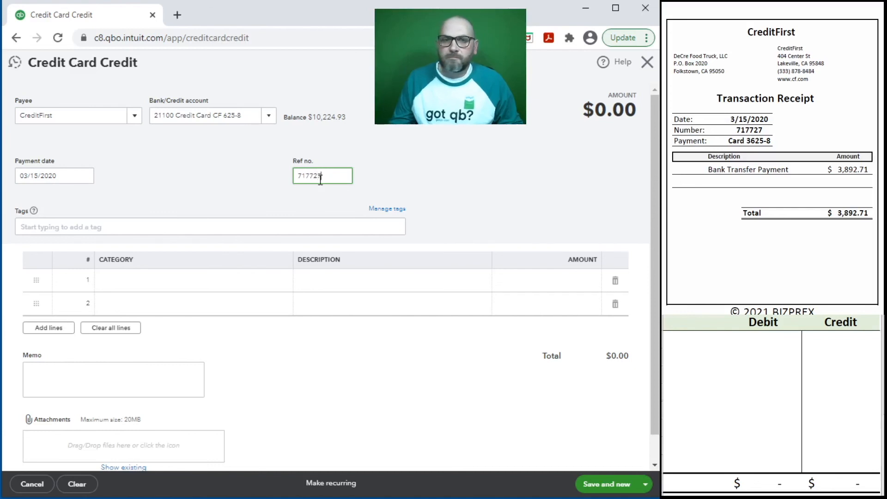
Set the first line's category to the 11100 Bank Account.
{"action": "left_click", "coordinate": [119, 279]}
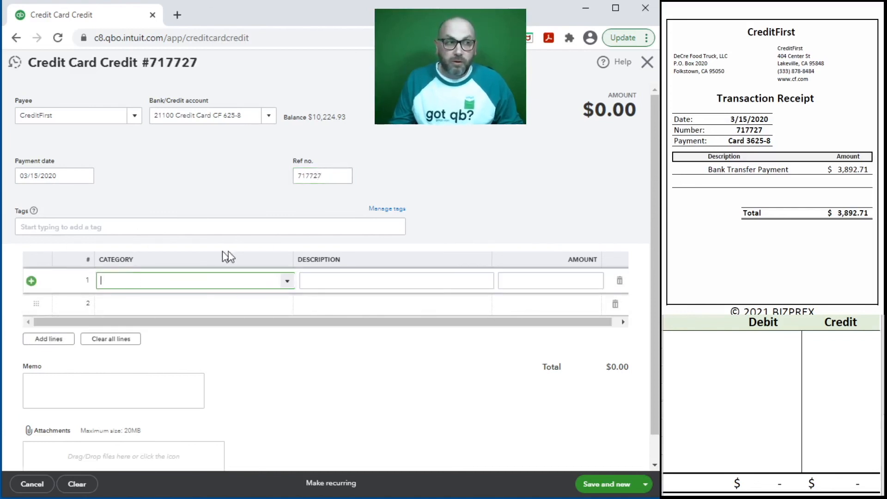
{"action": "left_click", "coordinate": [287, 281]}
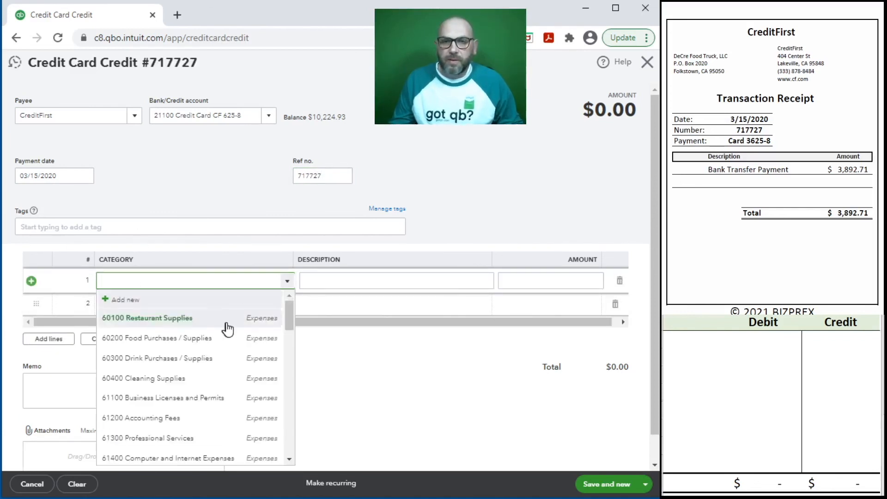
{"action": "scroll", "coordinate": [228, 329], "scroll_direction": "down", "scroll_amount": 5}
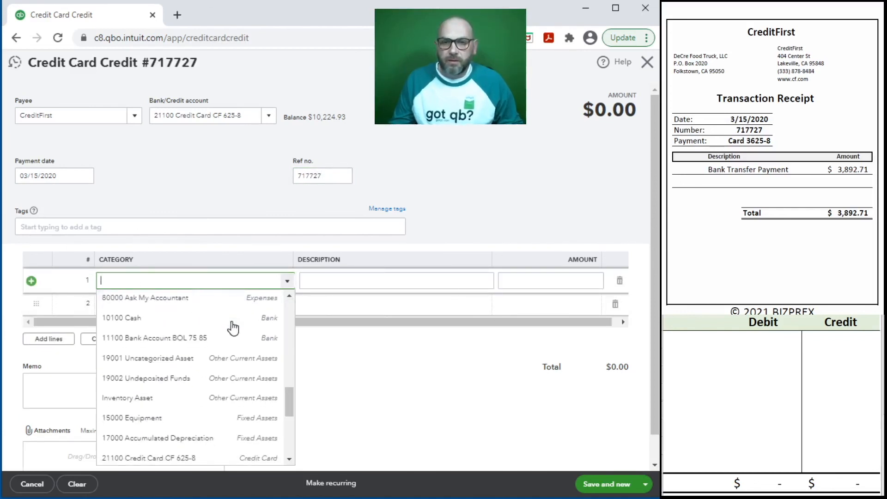
{"action": "left_click", "coordinate": [188, 340]}
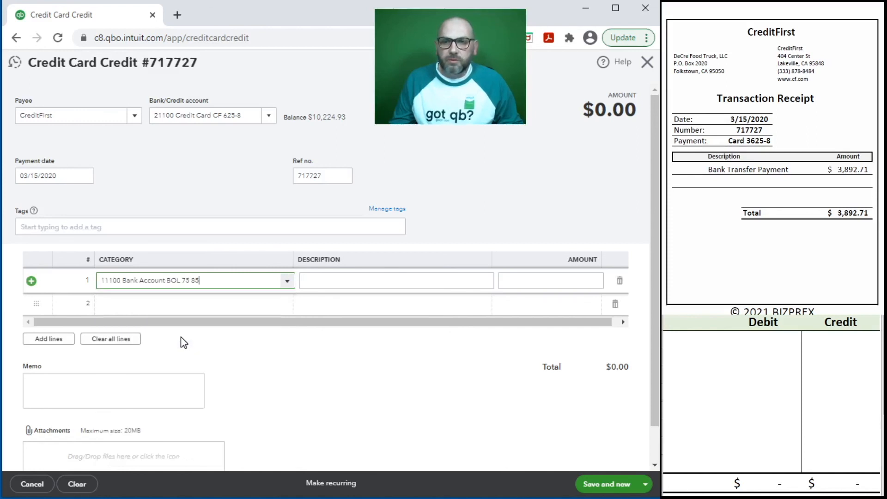
Copy the reference number into the first line's description and set the line's amount to 3892.71.
{"action": "left_click", "coordinate": [334, 174]}
{"action": "key", "text": "ctrl+c"}
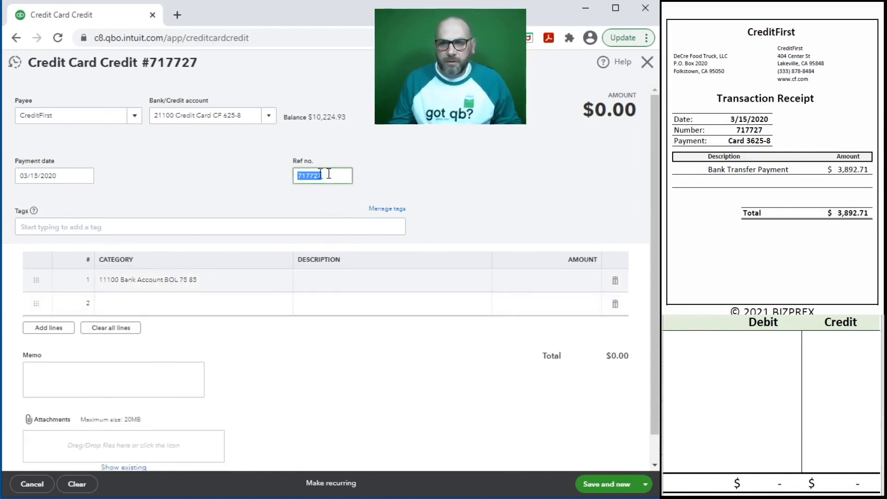
{"action": "left_click", "coordinate": [361, 283]}
{"action": "key", "text": "ctrl+v"}
{"action": "left_click", "coordinate": [531, 283]}
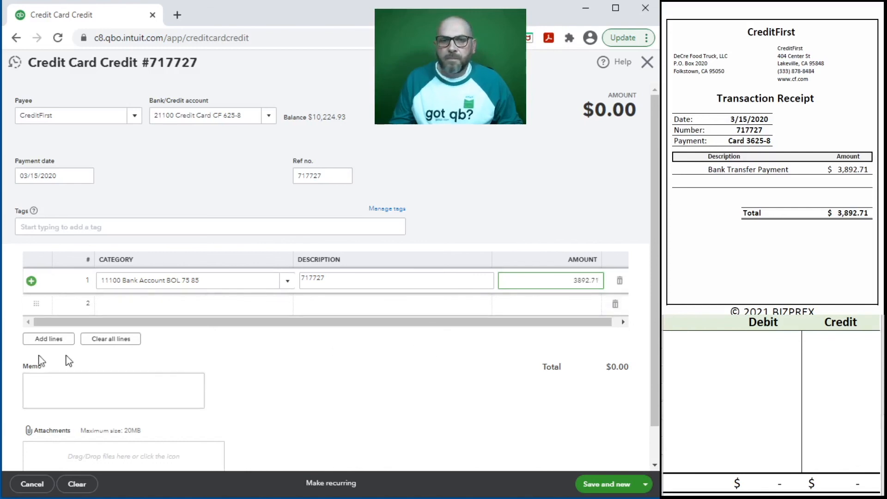
Copy the first line's description into the memo of the credit card credit.
{"action": "left_click", "coordinate": [71, 388]}
{"action": "left_click", "coordinate": [338, 279]}
{"action": "key", "text": "ctrl+c"}
{"action": "left_click", "coordinate": [109, 403]}
{"action": "key", "text": "ctrl+v"}
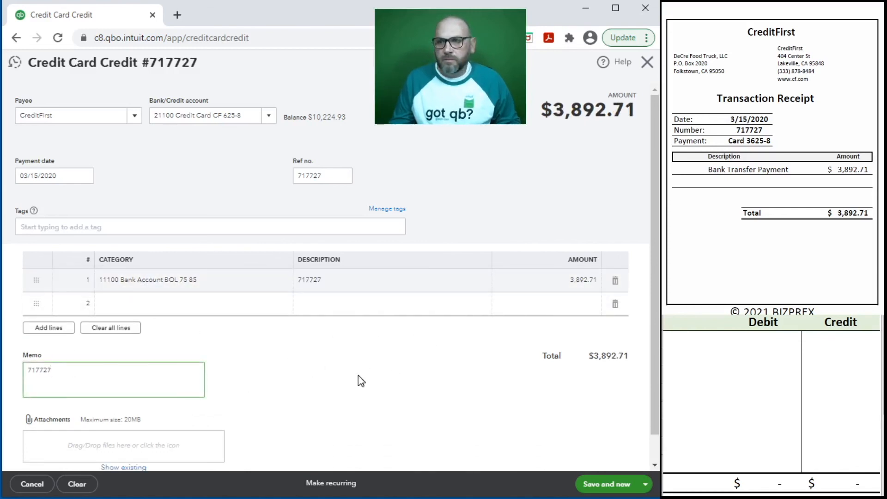
Post a debit of 3892.71 to account 21100 in the first row of the debit and credit worksheet.
{"action": "left_click", "coordinate": [698, 341]}
{"action": "left_click", "coordinate": [697, 340]}
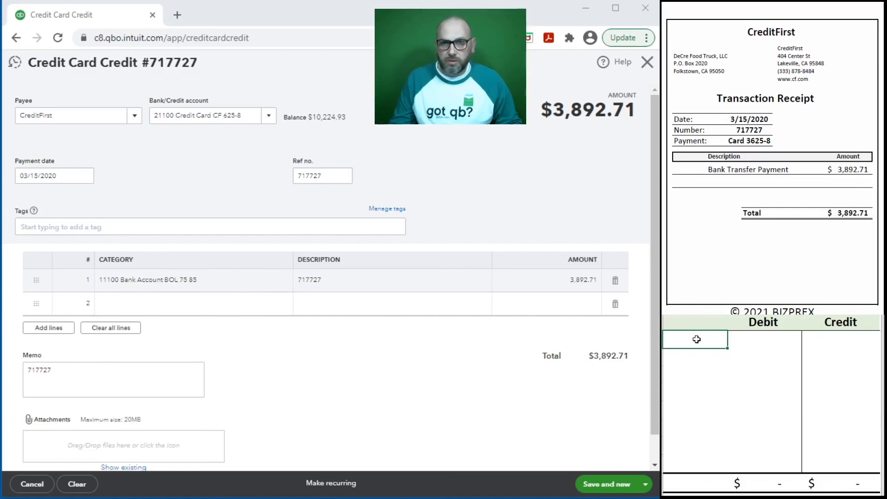
{"action": "type", "text": "21100"}
{"action": "key", "text": "Tab"}
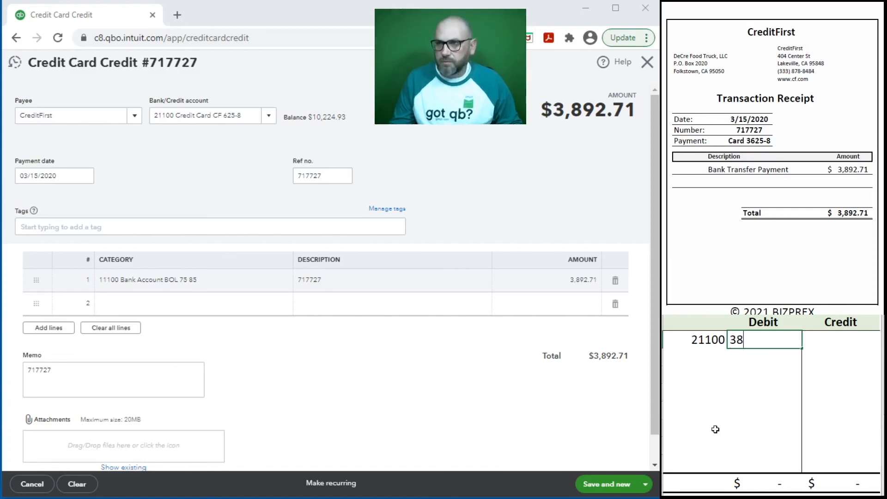
{"action": "key", "text": "Return"}
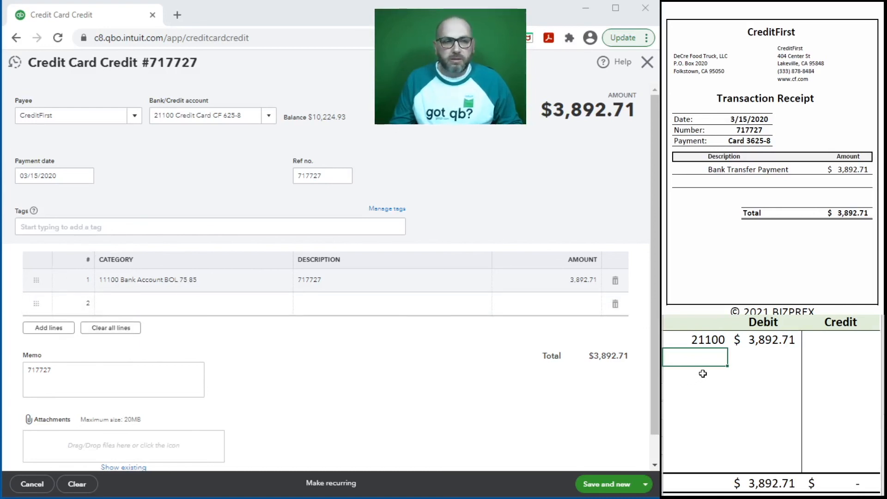
Post a credit of 3892.71 to account 11100 in the worksheet's second row.
{"action": "type", "text": "11100"}
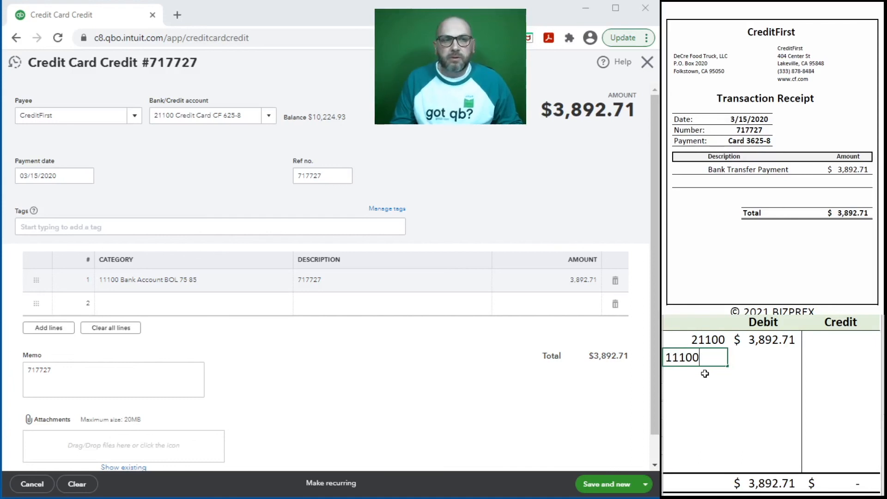
{"action": "key", "text": "Tab"}
{"action": "key", "text": "Tab"}
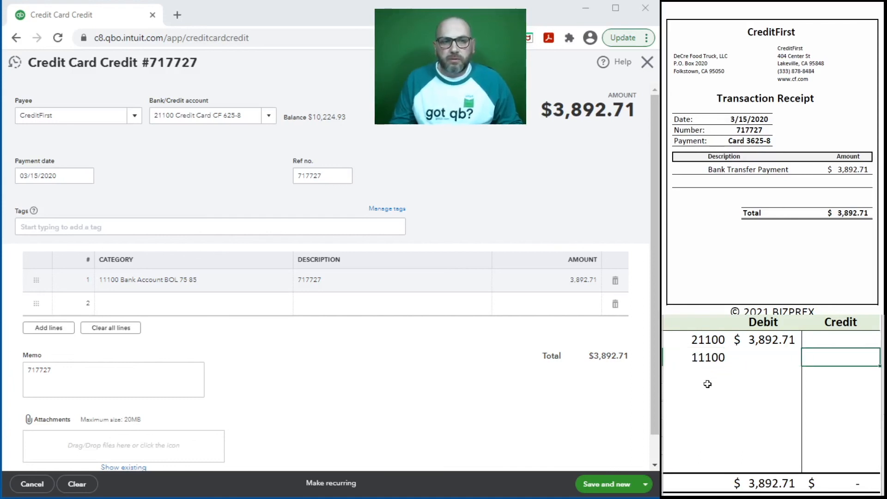
{"action": "type", "text": "3892.71"}
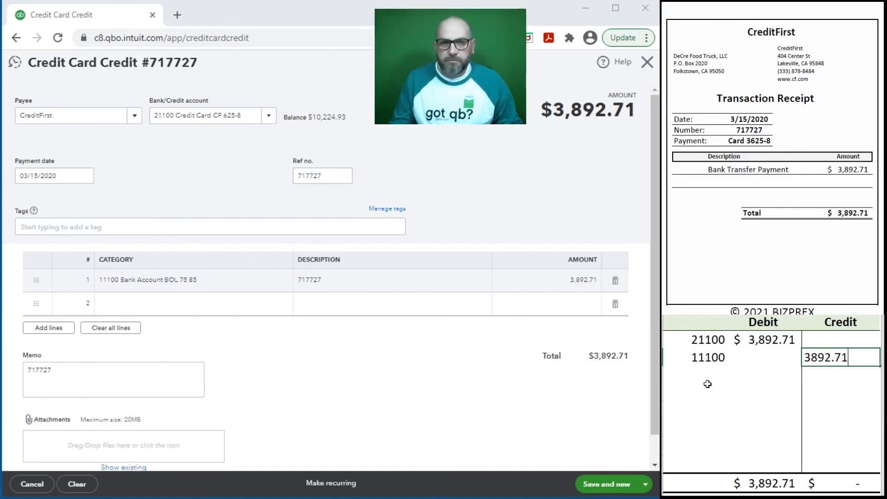
{"action": "key", "text": "Return"}
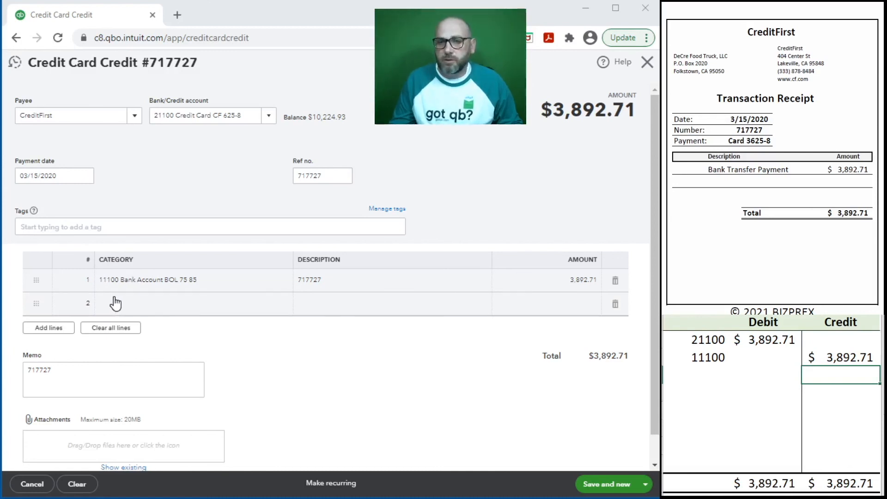
Save the credit card credit, opening a new blank one, and clear the payment's debit and credit postings from the worksheet.
{"action": "left_click", "coordinate": [595, 485]}
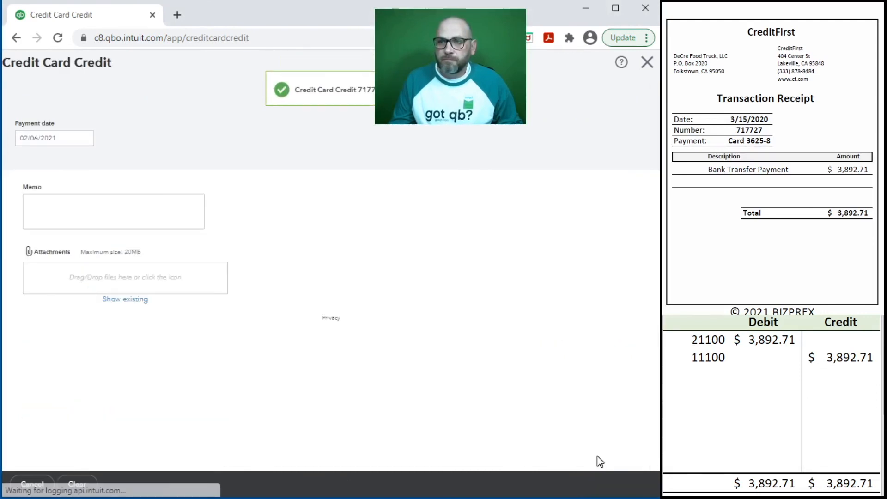
{"action": "left_click_drag", "start_coordinate": [825, 356], "coordinate": [702, 344]}
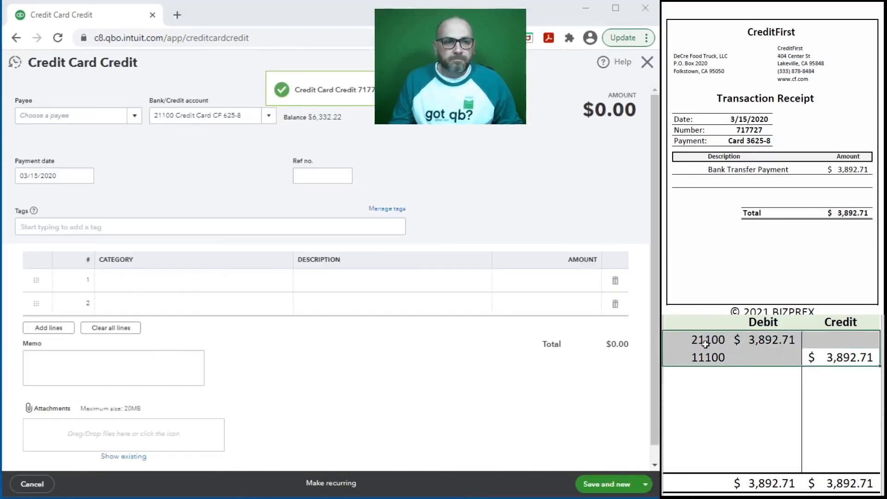
{"action": "key", "text": "Delete"}
{"action": "scroll", "coordinate": [712, 183], "scroll_direction": "down", "scroll_amount": 10}
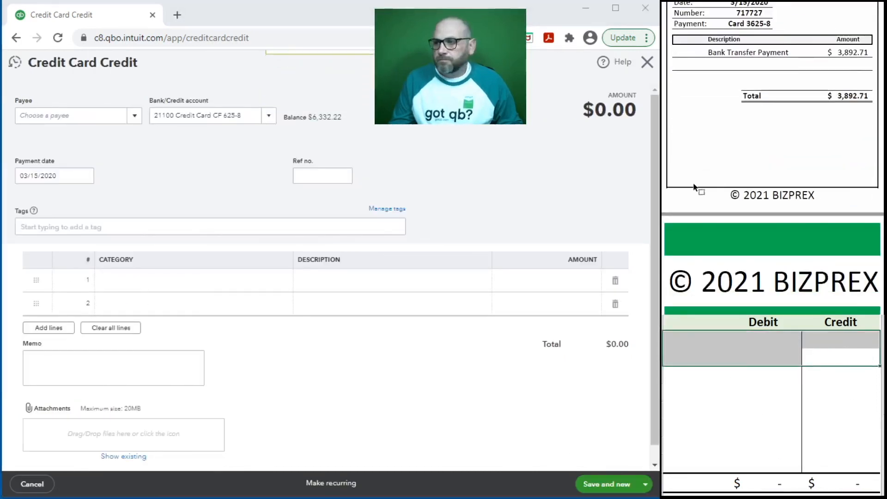
{"action": "scroll", "coordinate": [698, 185], "scroll_direction": "down", "scroll_amount": 1}
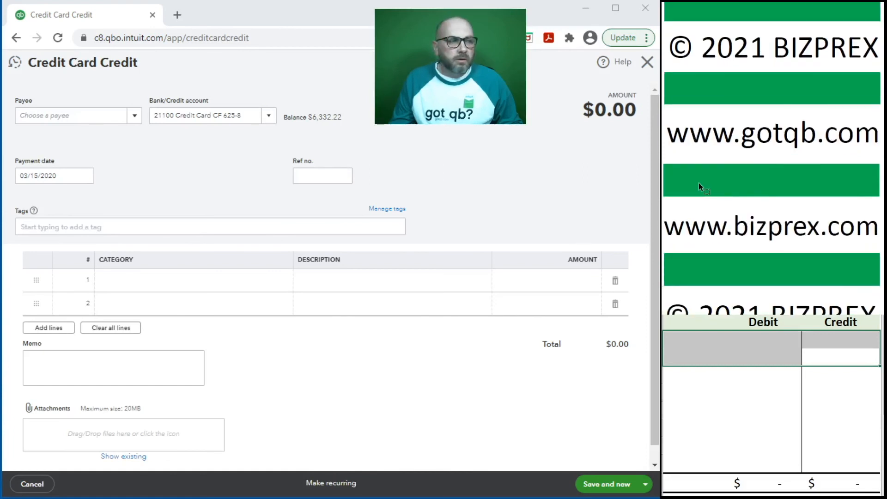